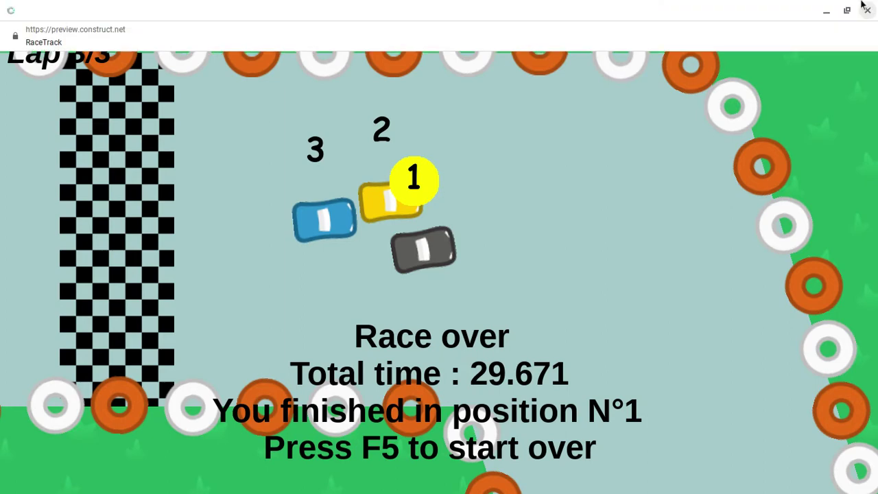
# Step: Close the race preview and open the Car sprite from Layout 1 for image editing
pyautogui.click(867, 9)
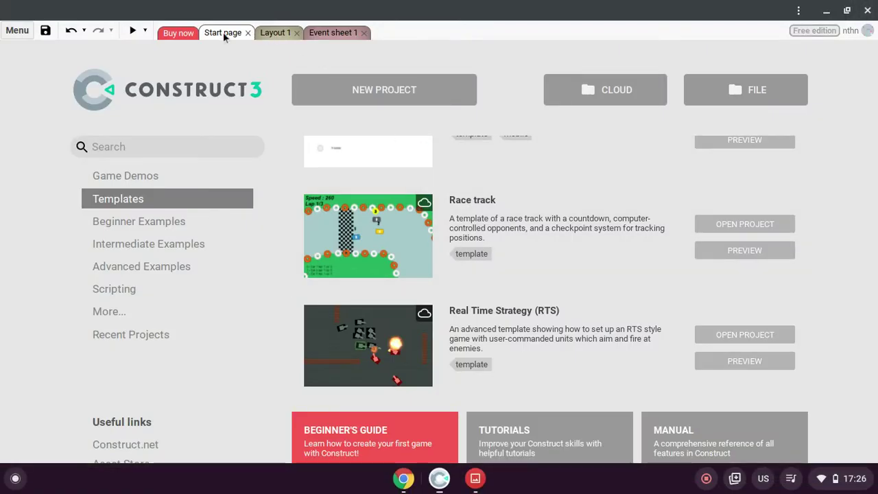
pyautogui.click(272, 33)
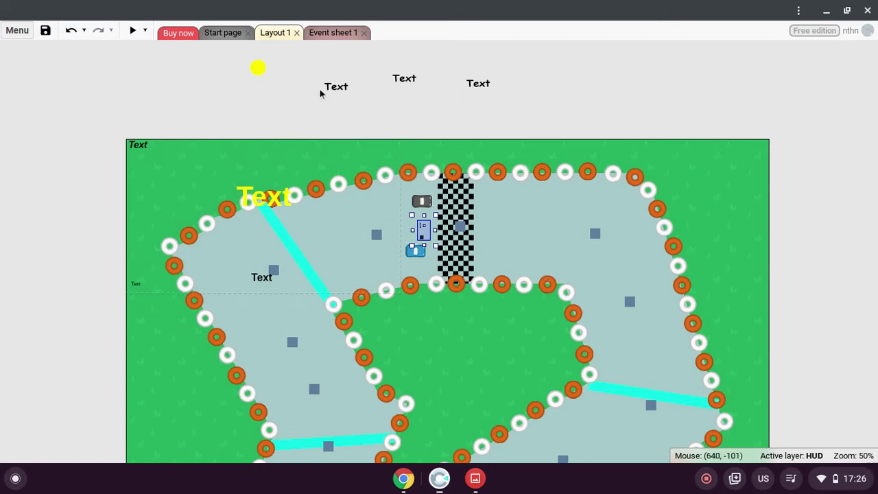
pyautogui.rightClick(426, 23)
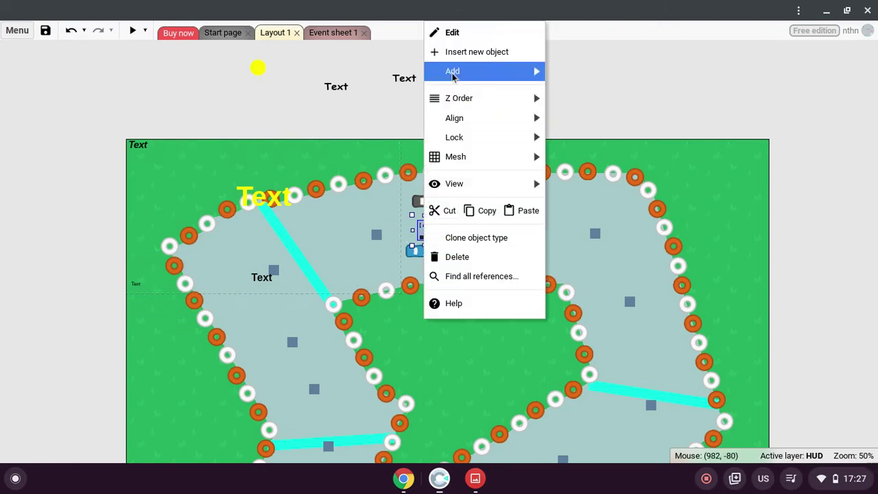
pyautogui.click(453, 33)
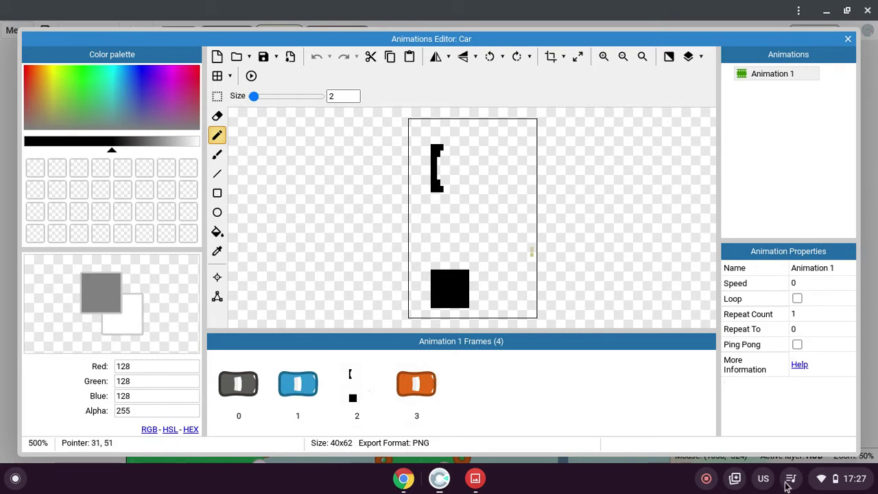
# Step: Bring up the Divo top view.jpeg reference picture and pause the YouTube video playing in the background
pyautogui.click(476, 479)
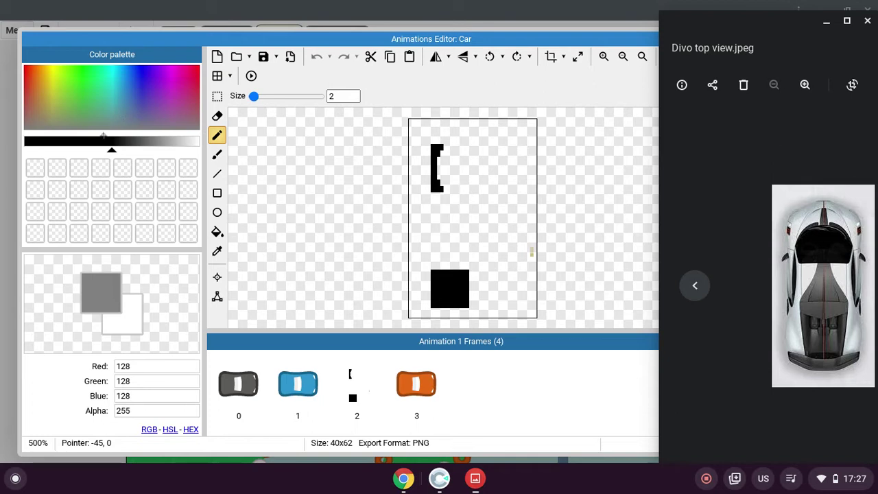
pyautogui.click(790, 480)
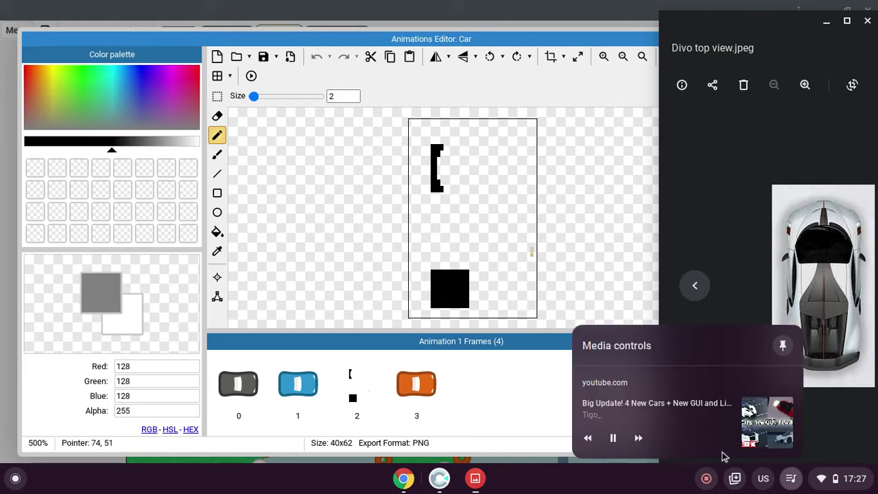
pyautogui.click(614, 441)
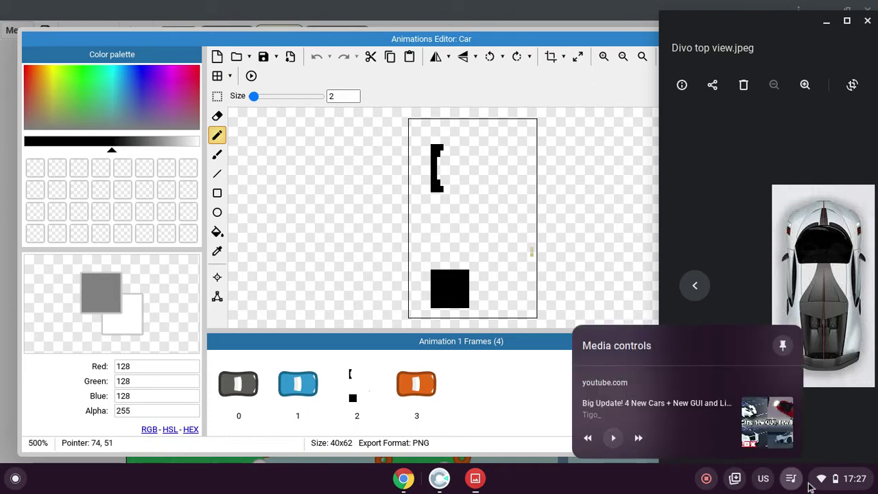
pyautogui.click(790, 481)
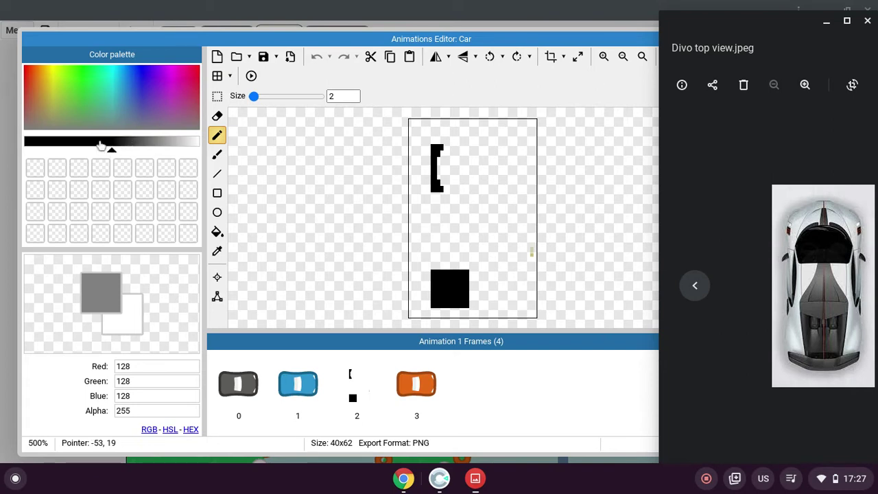
# Step: Set the colour to dark grey (37, 37, 37) and pencil a stepped block inside the black bracket on frame 2
pyautogui.click(100, 146)
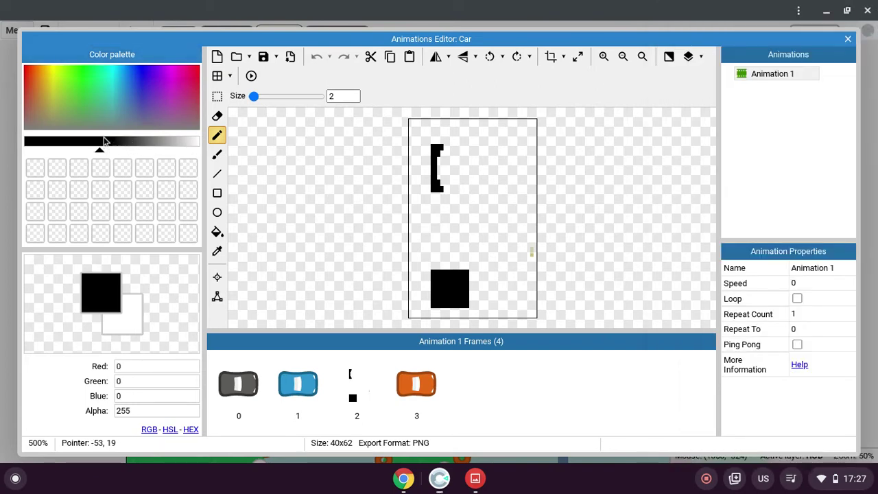
pyautogui.click(124, 145)
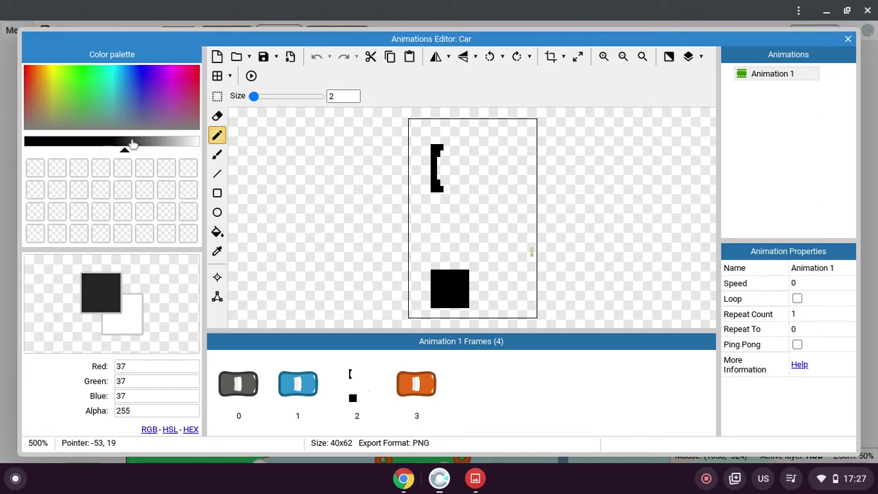
pyautogui.click(480, 482)
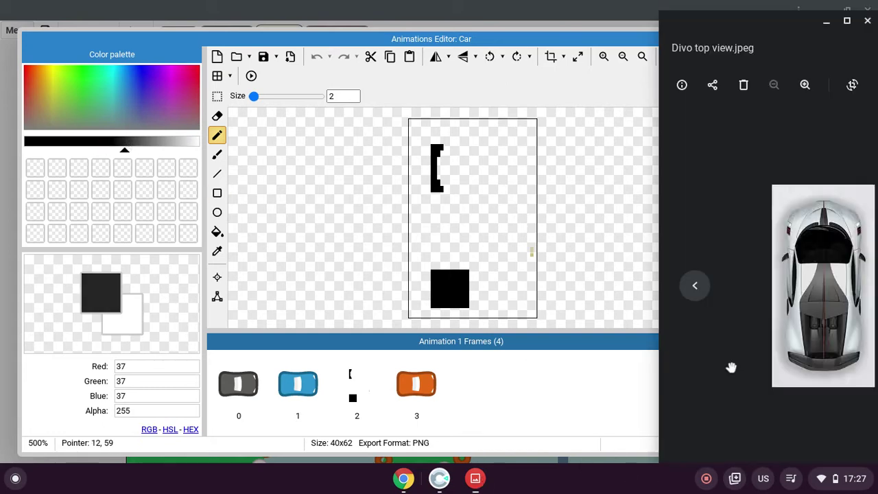
pyautogui.click(442, 163)
pyautogui.moveTo(442, 173); pyautogui.dragTo(442, 179)
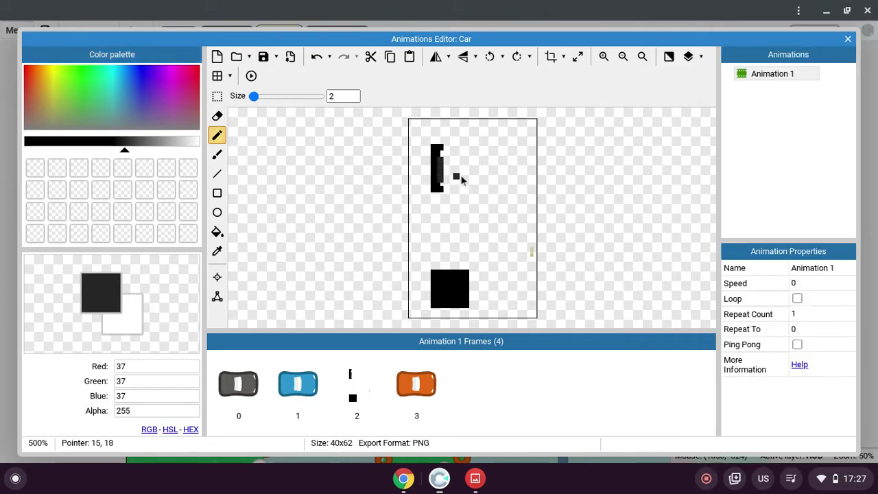
pyautogui.click(447, 166)
pyautogui.click(449, 168)
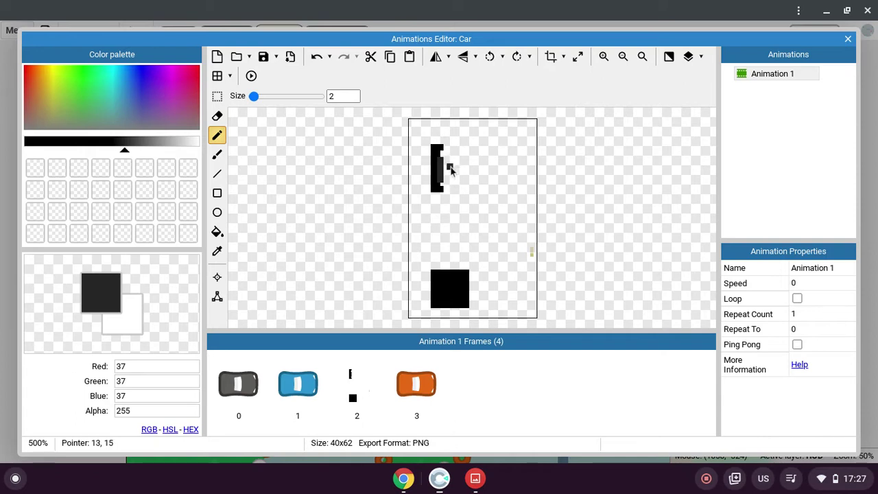
pyautogui.click(449, 162)
pyautogui.click(454, 164)
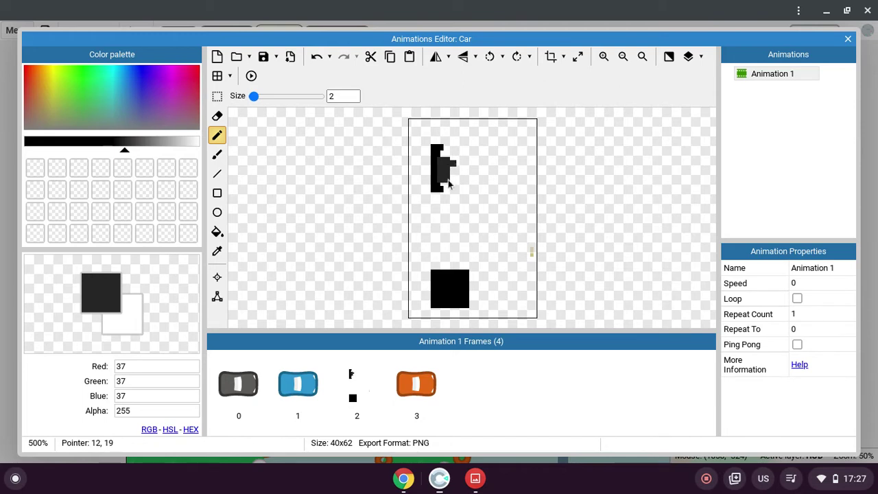
pyautogui.click(456, 172)
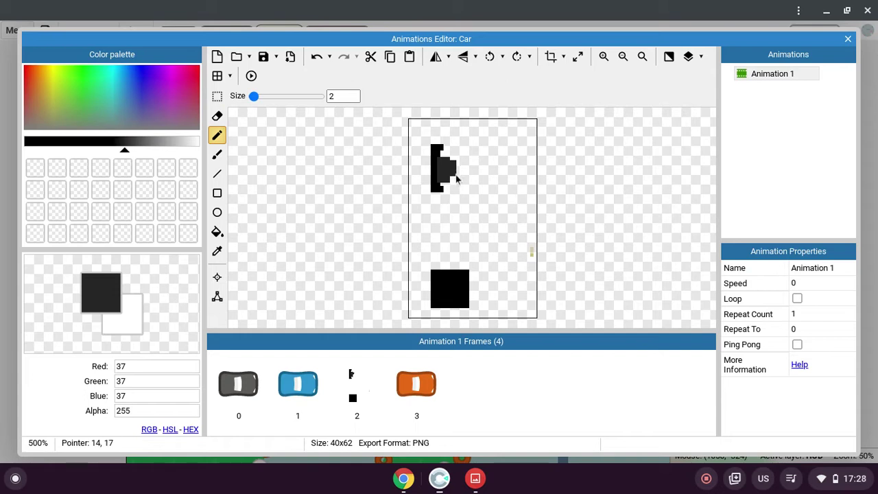
# Step: Undo the stray pencil mark and extend the dark grey block to a narrower tip, following the Divo reference picture
pyautogui.click(425, 157)
pyautogui.hotkey('ctrl', 'z')
pyautogui.click(316, 57)
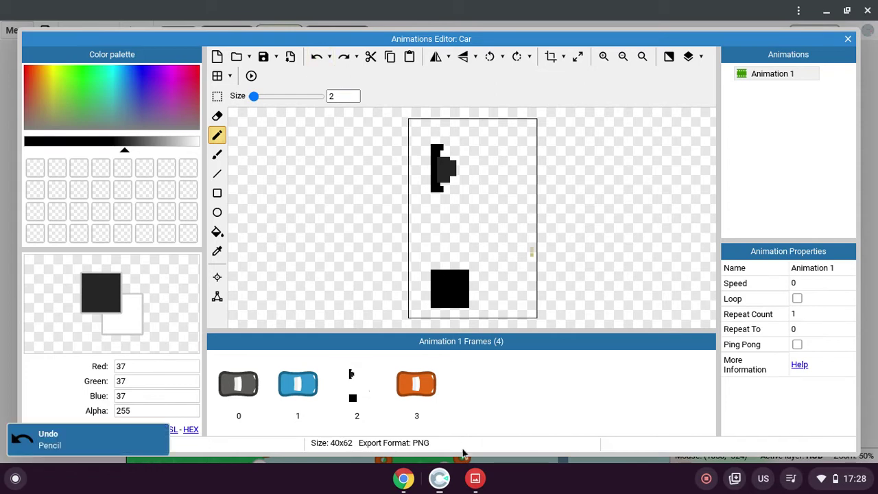
pyautogui.click(453, 179)
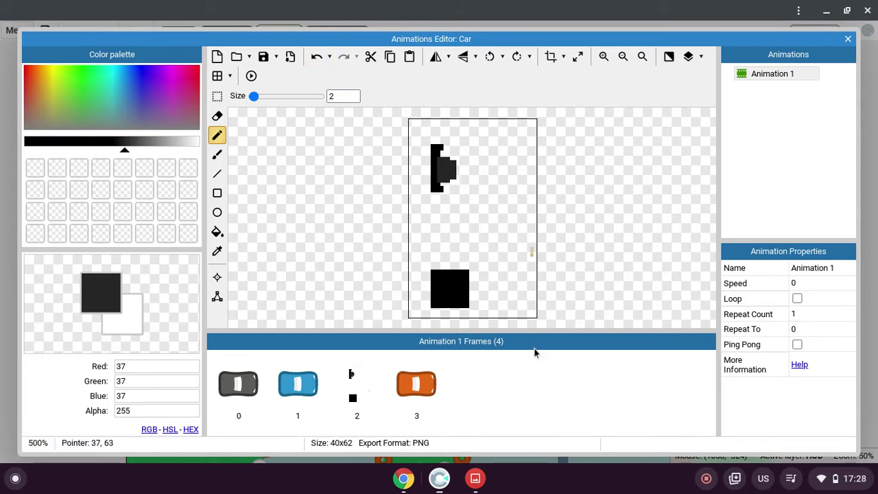
pyautogui.click(471, 479)
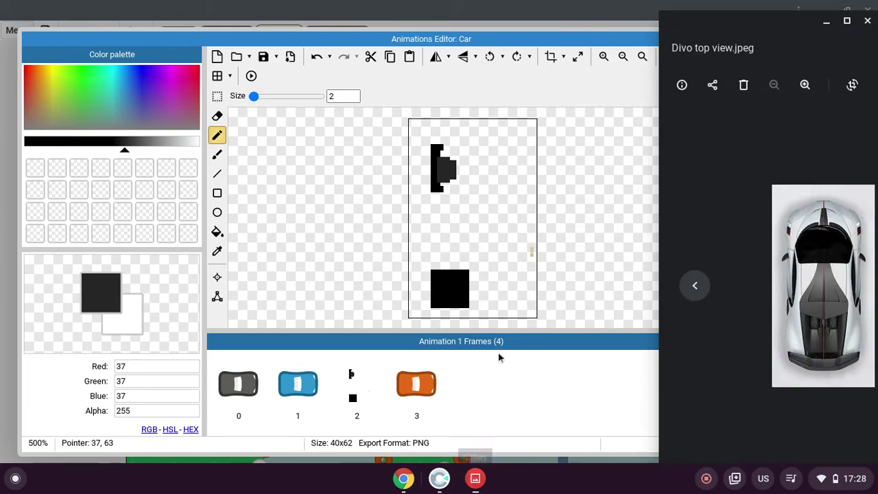
pyautogui.click(443, 480)
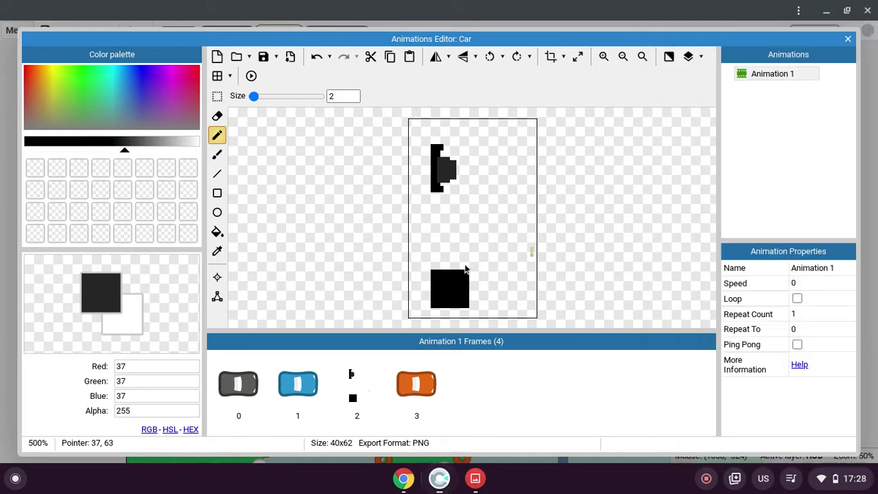
pyautogui.click(460, 169)
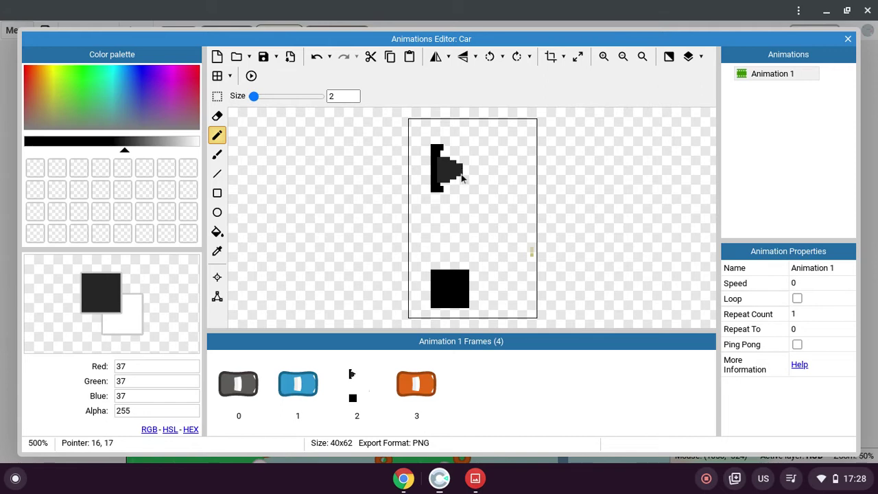
pyautogui.click(472, 487)
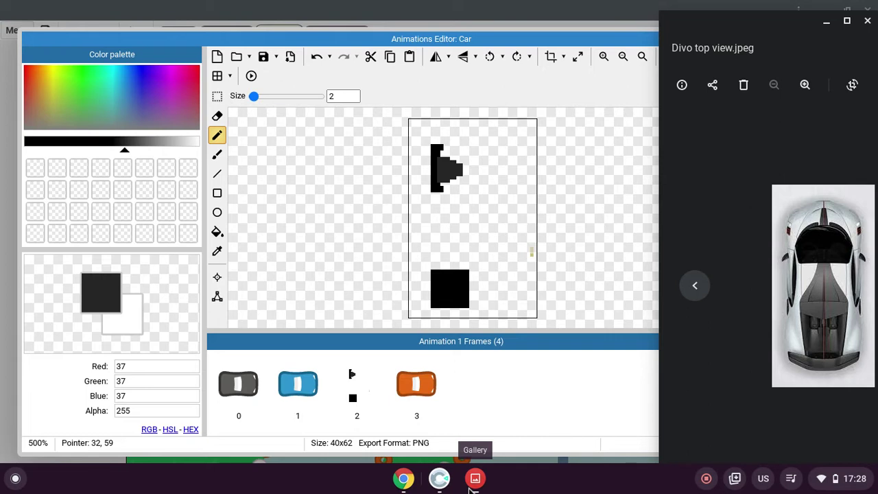
pyautogui.click(473, 480)
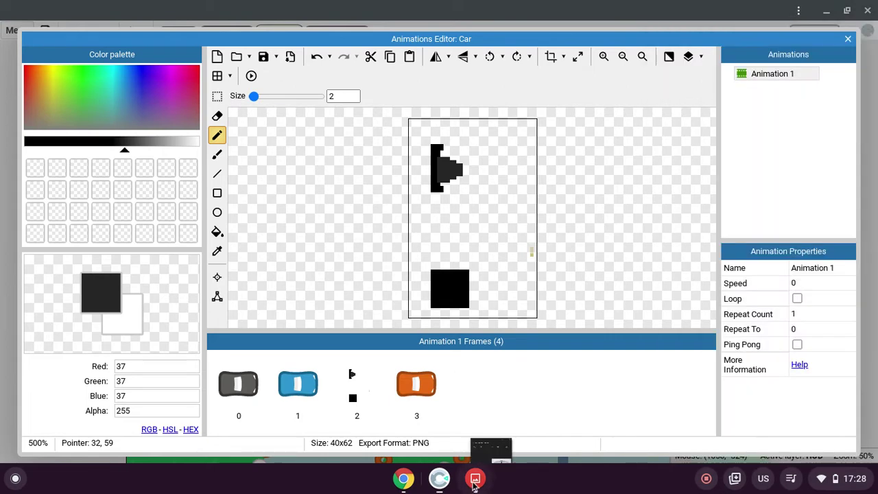
pyautogui.click(217, 115)
pyautogui.moveTo(419, 147); pyautogui.dragTo(459, 144)
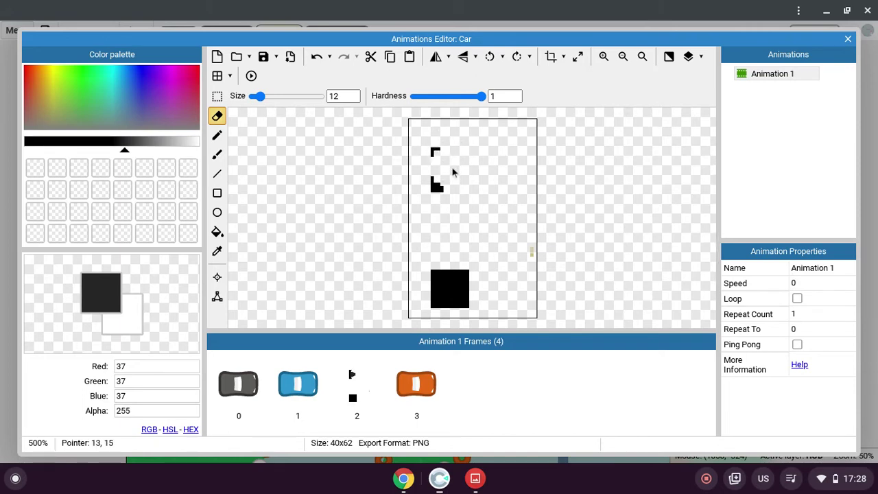
pyautogui.moveTo(433, 276); pyautogui.dragTo(441, 268)
pyautogui.hotkey('ctrl', 'z')
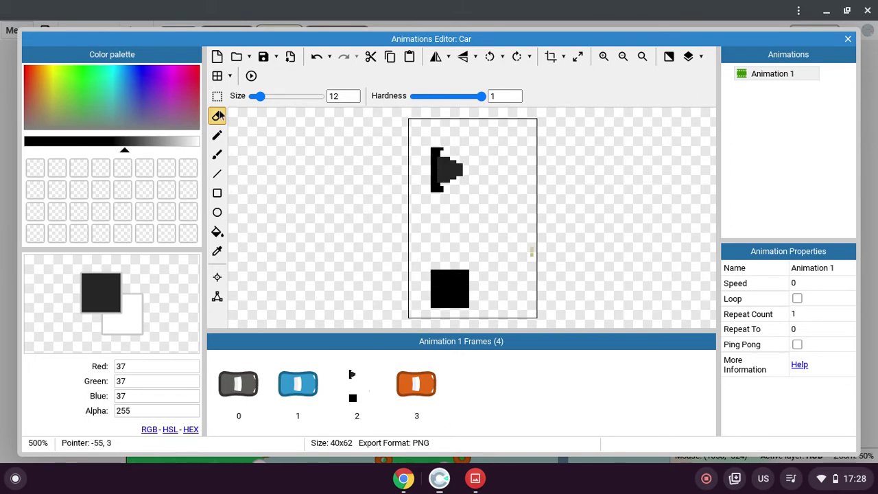
pyautogui.click(216, 135)
pyautogui.click(429, 153)
pyautogui.hotkey('ctrl', 'z')
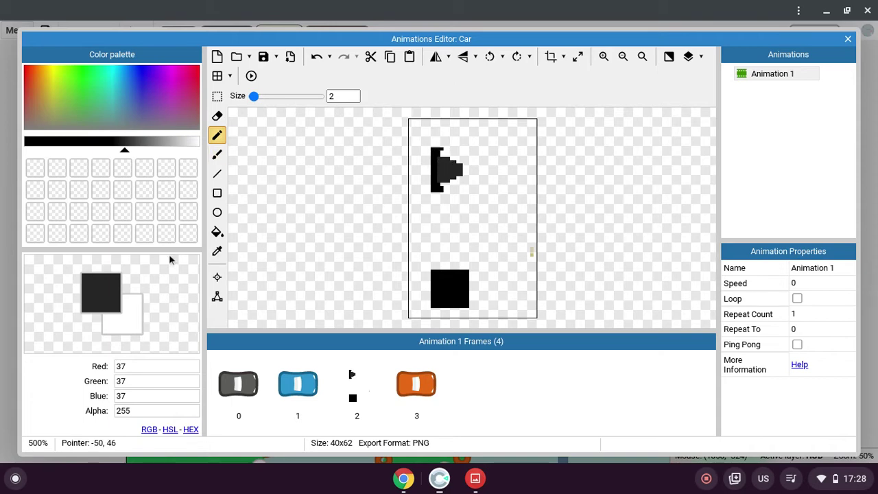
# Step: Repaint the bracket's upper end in black and erase the dark grey block protruding from it
pyautogui.moveTo(123, 148); pyautogui.dragTo(108, 148)
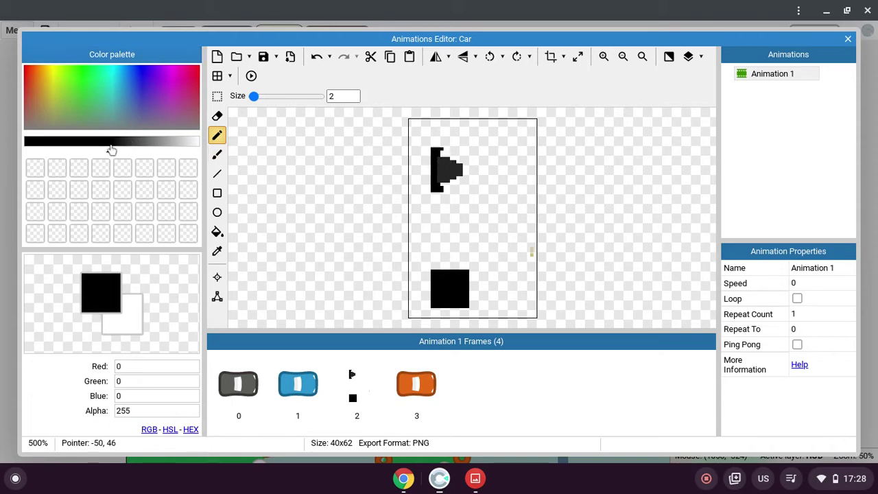
pyautogui.click(441, 151)
pyautogui.click(217, 116)
pyautogui.click(454, 169)
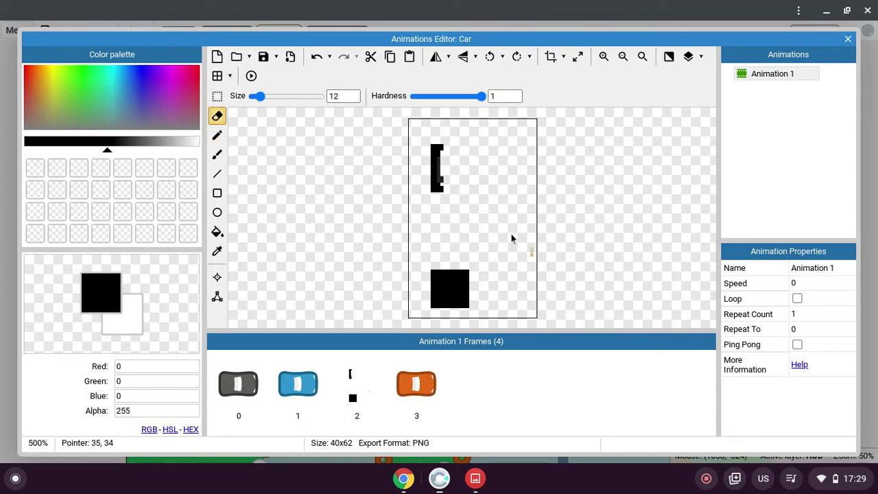
# Step: Set the colour to grey (75, 75, 75) and pencil a vertical strip along the inside of the black bracket
pyautogui.click(137, 142)
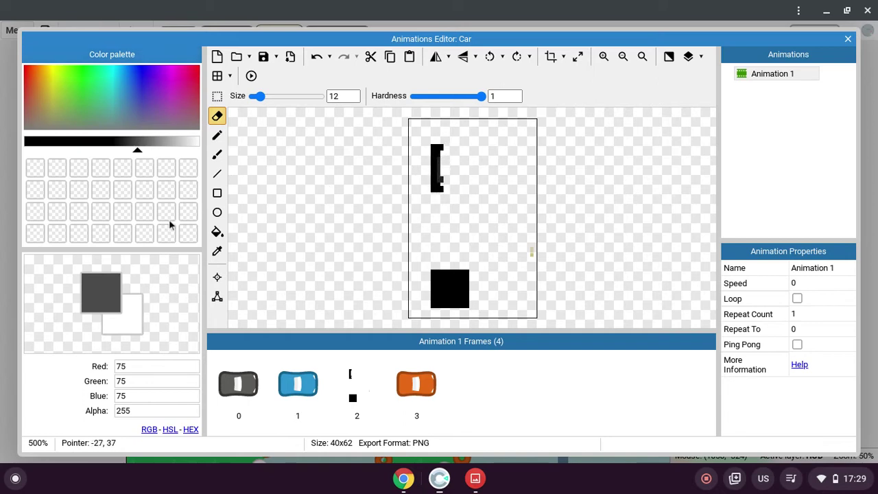
pyautogui.click(217, 135)
pyautogui.click(454, 181)
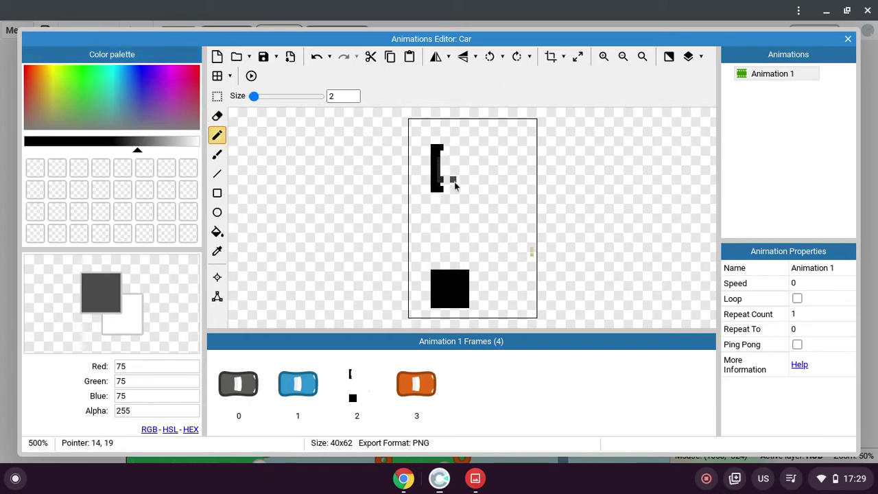
pyautogui.hotkey('ctrl', 'z')
pyautogui.click(443, 175)
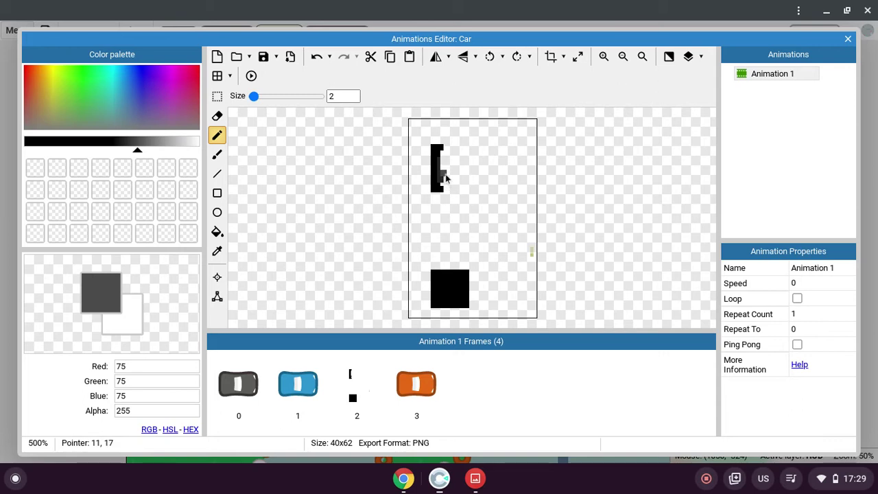
pyautogui.click(443, 164)
pyautogui.click(443, 165)
pyautogui.click(444, 181)
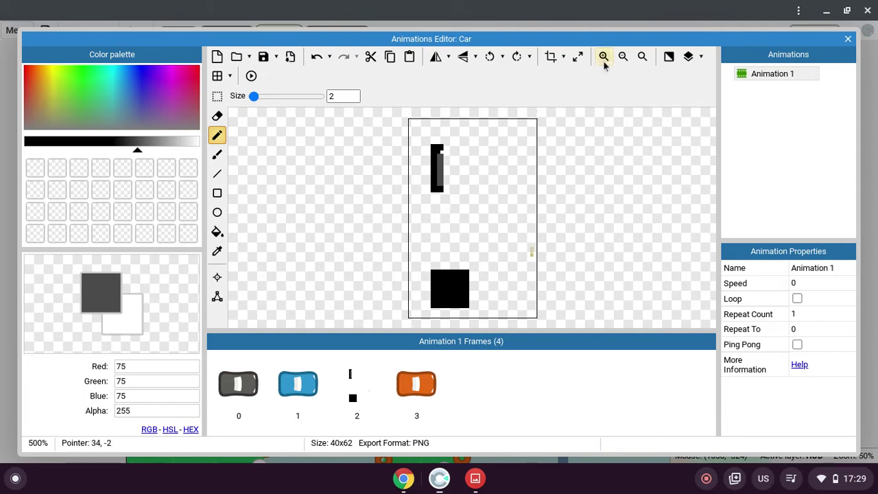
pyautogui.click(316, 61)
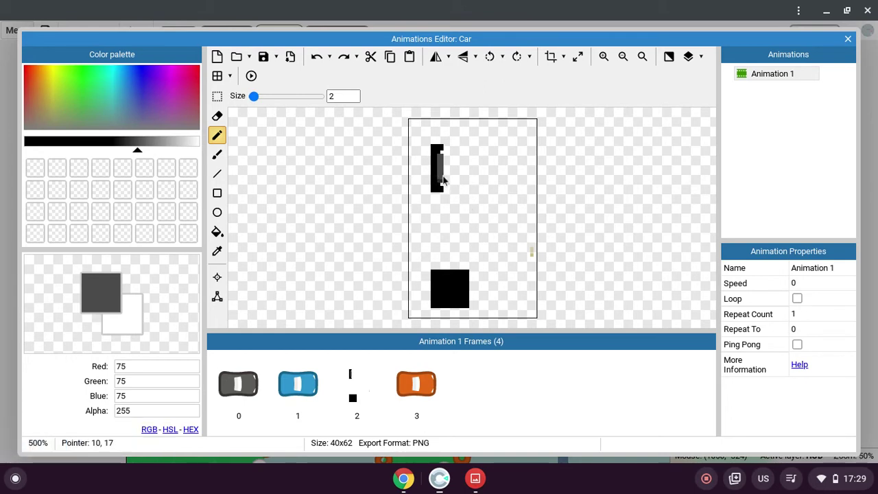
pyautogui.click(442, 181)
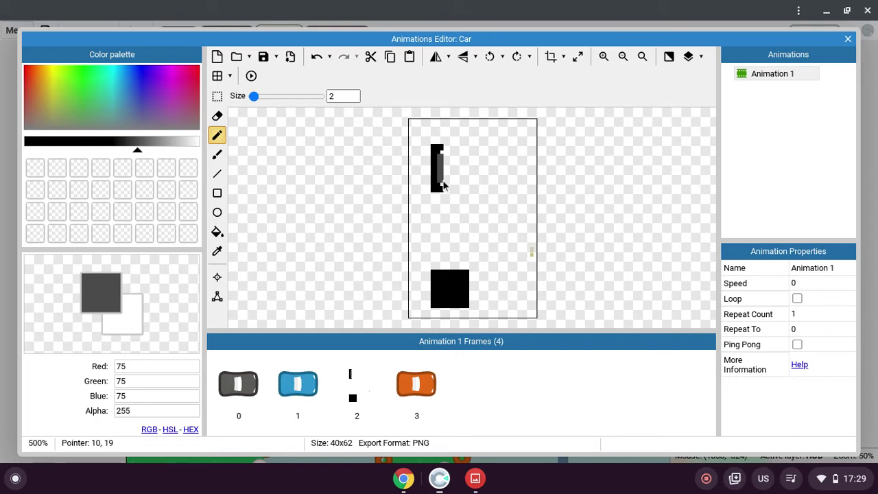
# Step: Extend the grey strip outward from the bracket in narrowing steps, comparing it with the Divo top view reference
pyautogui.click(825, 485)
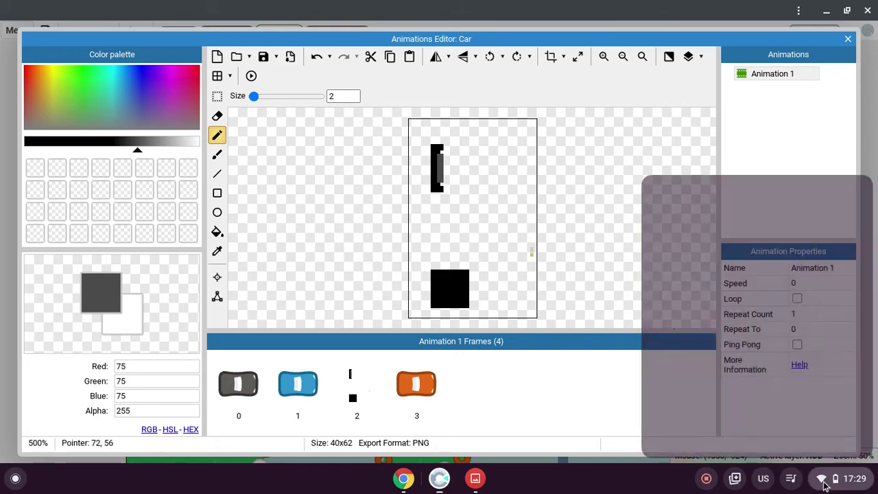
pyautogui.click(464, 483)
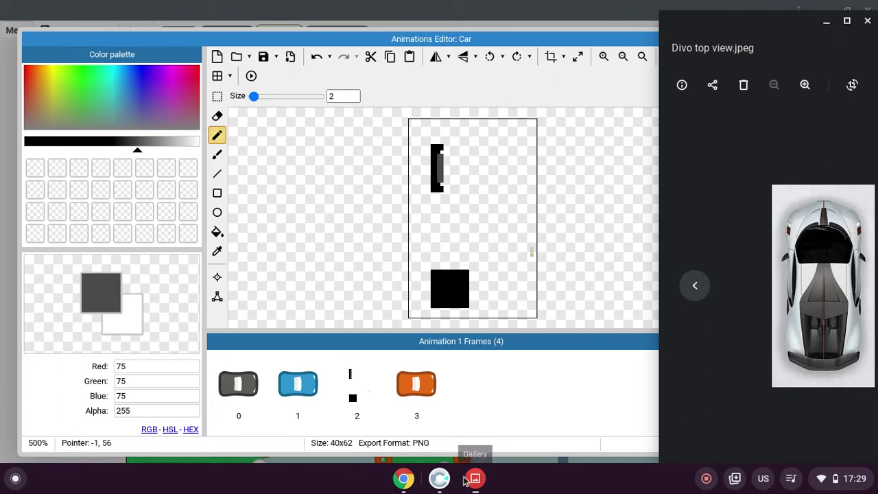
pyautogui.click(473, 479)
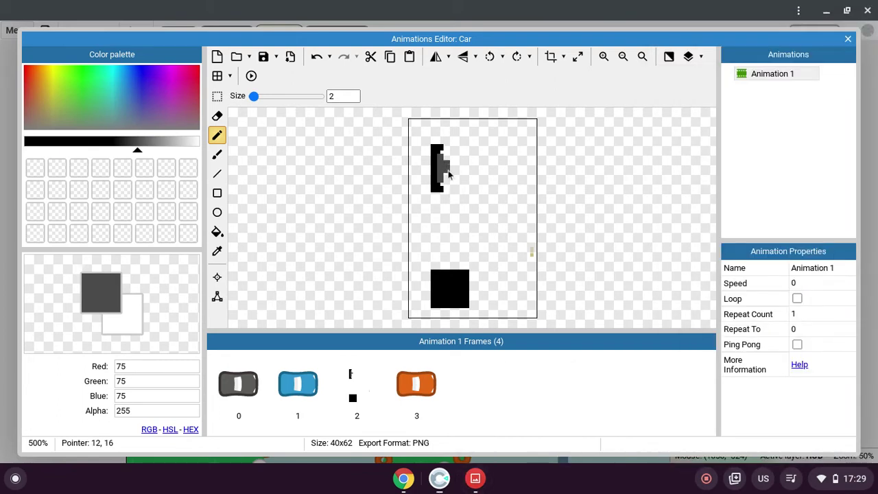
pyautogui.moveTo(450, 181); pyautogui.dragTo(452, 169)
pyautogui.click(475, 479)
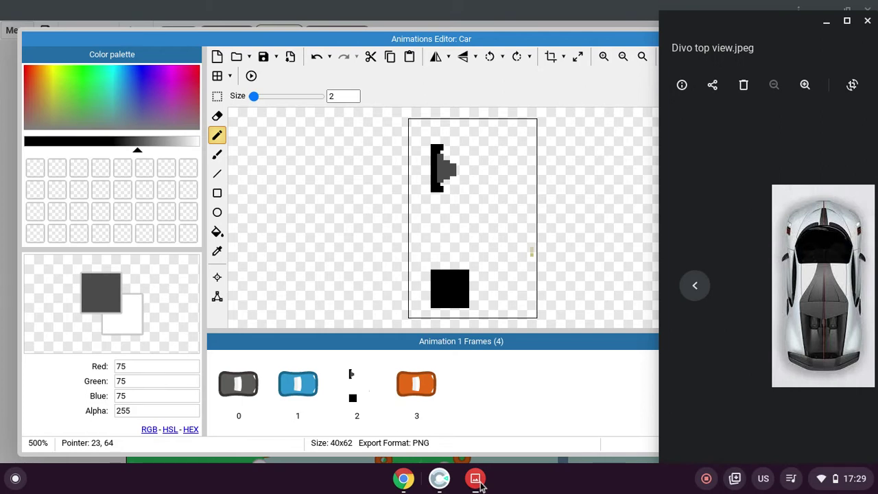
# Step: Extend the grey shape's tip outward by one more narrow step with the pencil, comparing it with the Divo top view reference
pyautogui.click(475, 479)
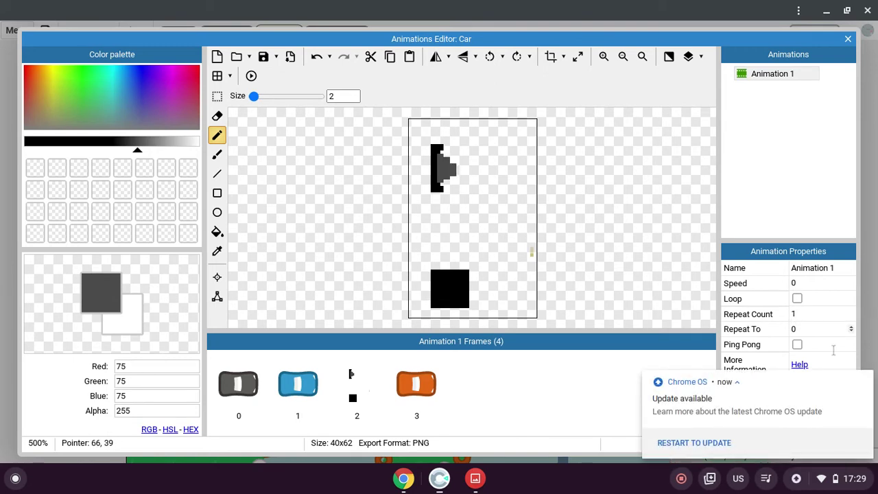
pyautogui.click(864, 379)
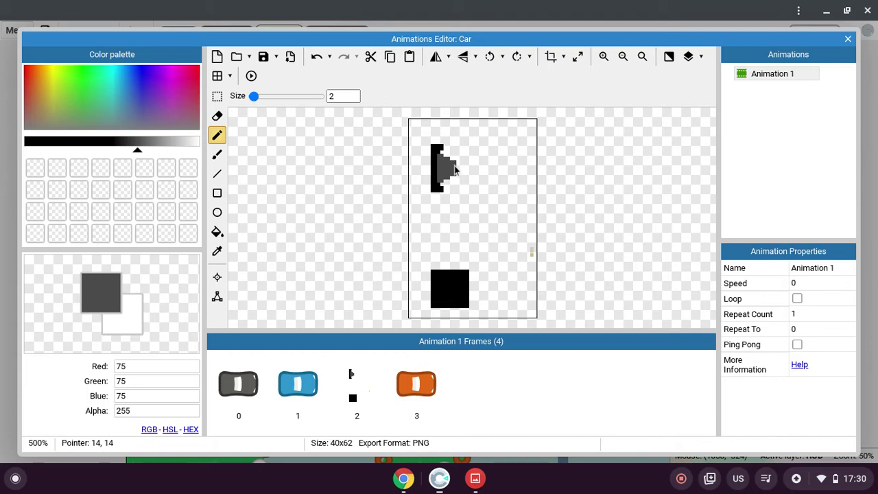
pyautogui.click(477, 483)
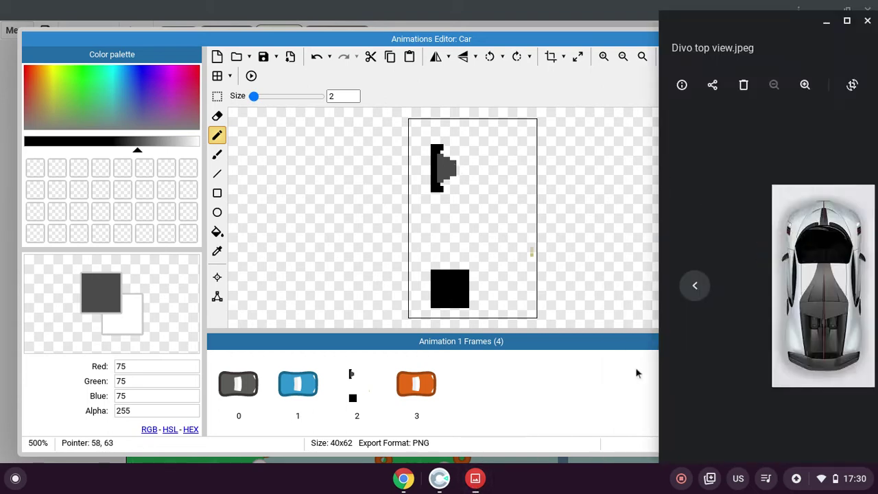
pyautogui.click(465, 170)
pyautogui.moveTo(467, 175); pyautogui.dragTo(459, 166)
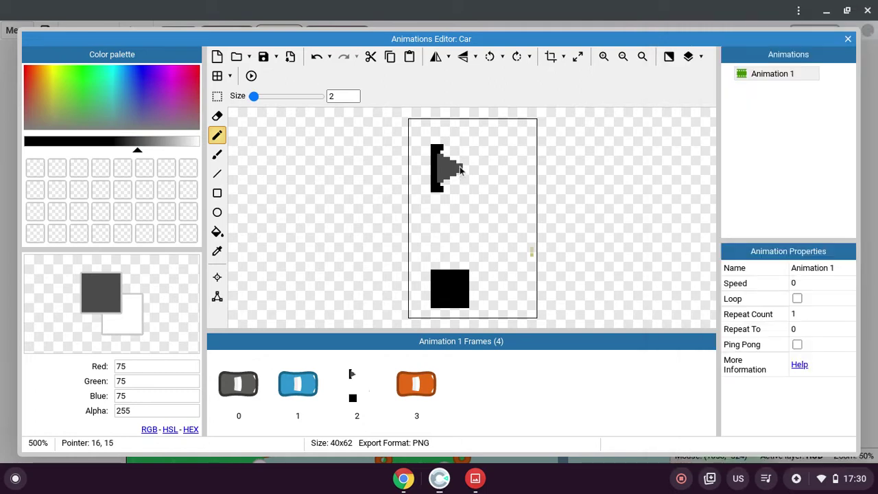
pyautogui.click(480, 491)
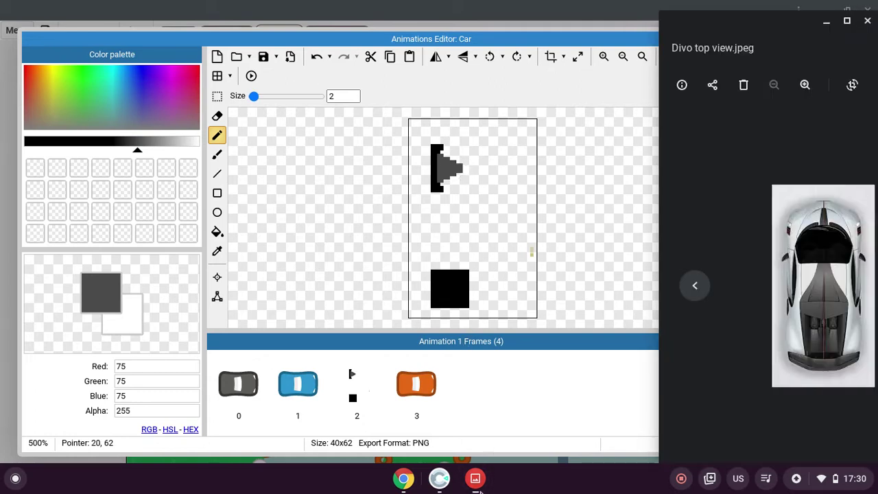
pyautogui.click(480, 491)
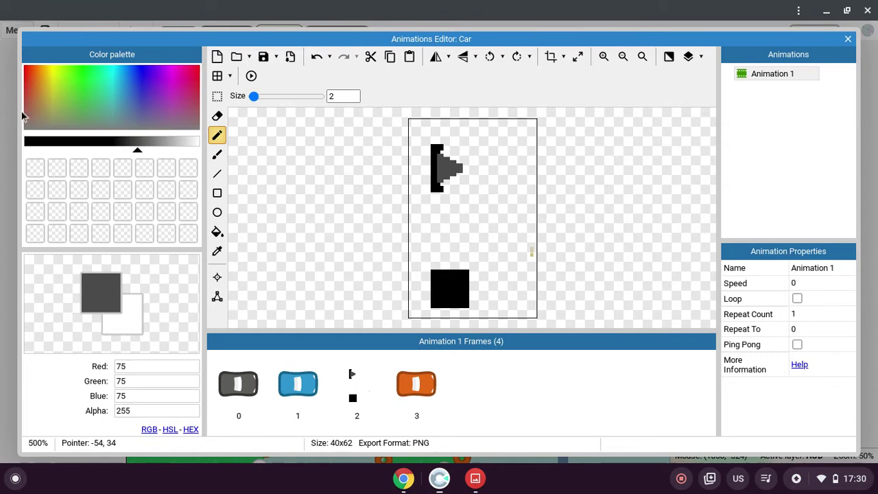
# Step: Compare with the Divo reference and set the drawing colour to light grey (244, 244, 244)
pyautogui.click(474, 480)
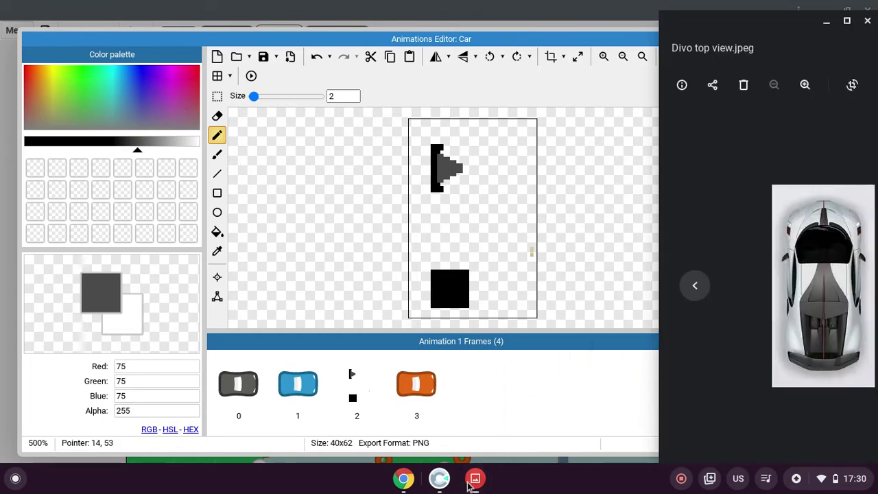
pyautogui.click(473, 481)
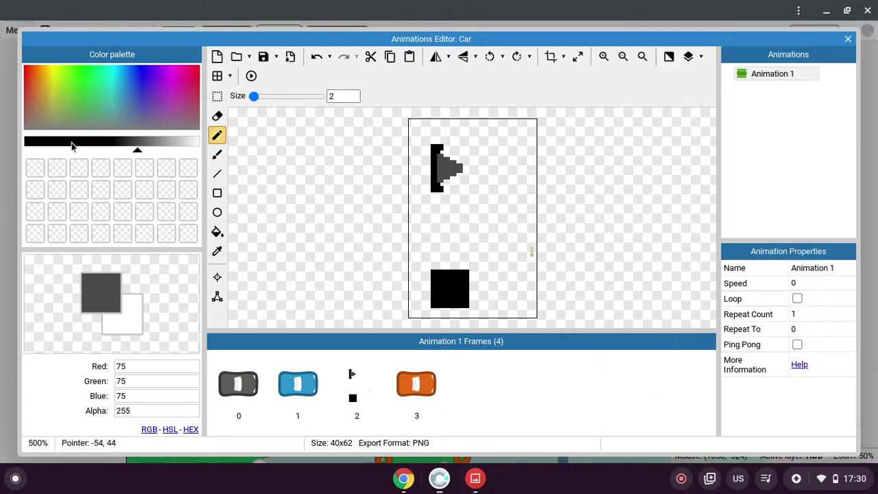
pyautogui.click(181, 142)
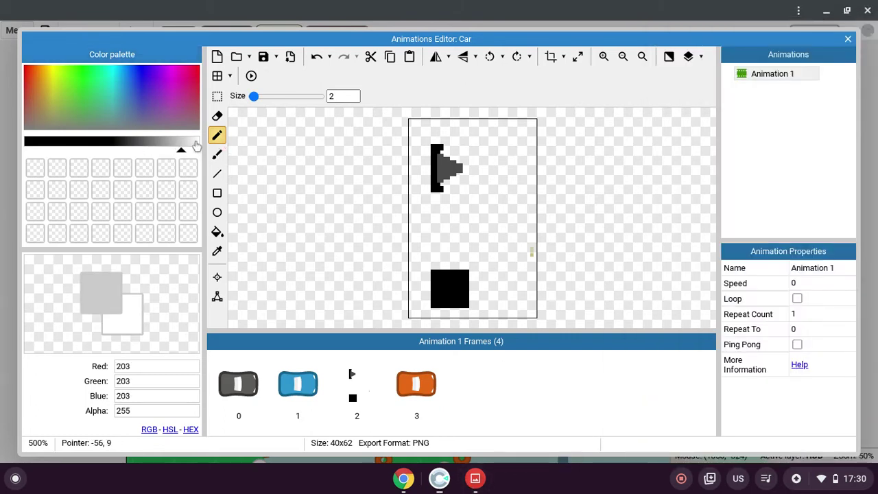
pyautogui.click(195, 143)
pyautogui.click(483, 484)
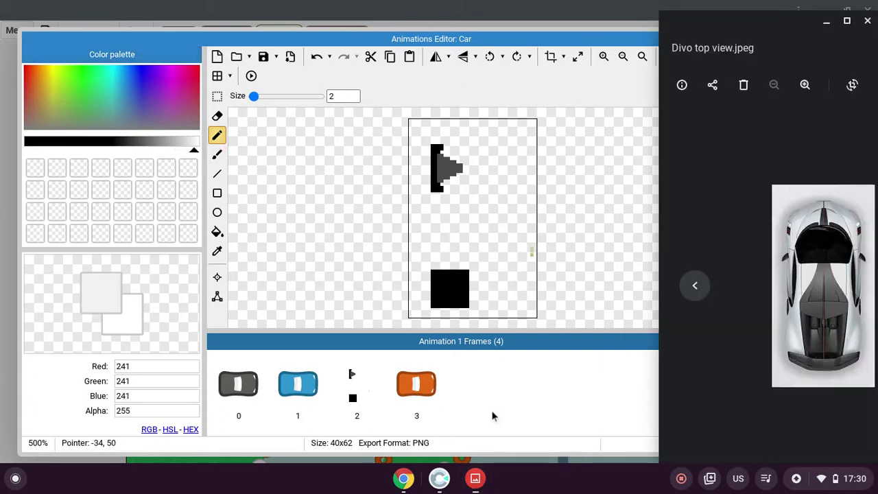
pyautogui.click(445, 150)
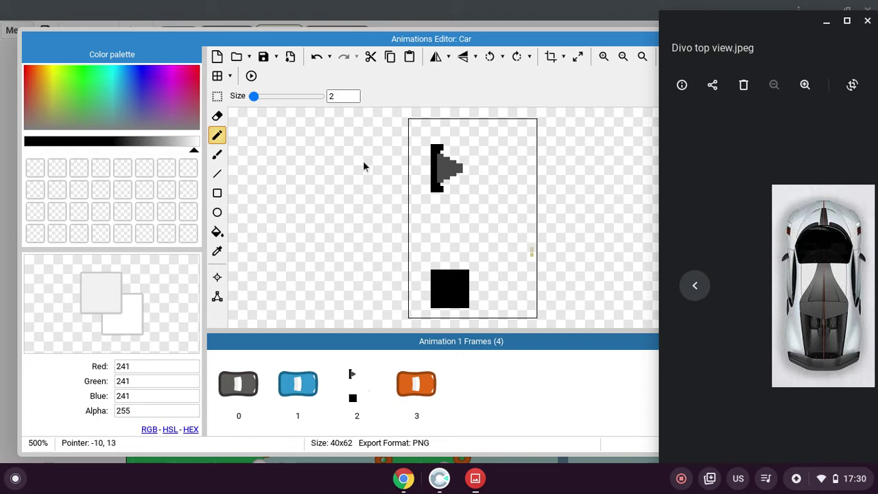
pyautogui.click(194, 151)
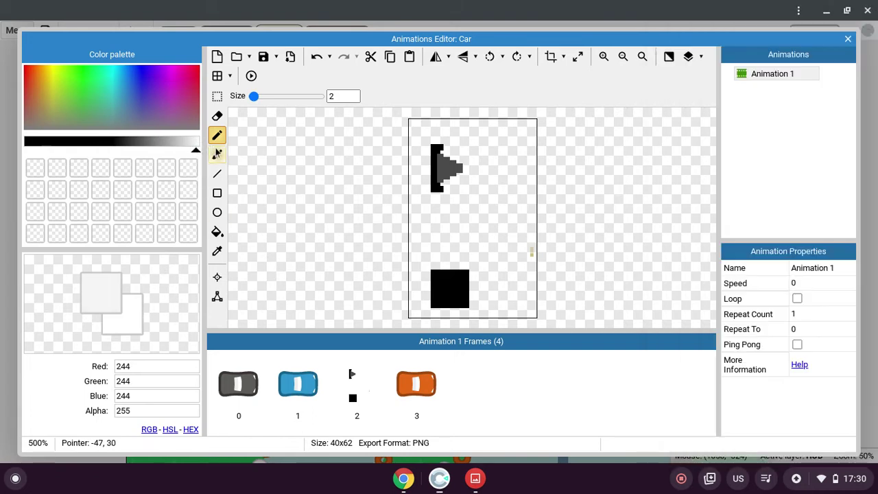
# Step: Try a light grey pencil mark beside the bracket's lower end and undo it
pyautogui.click(478, 479)
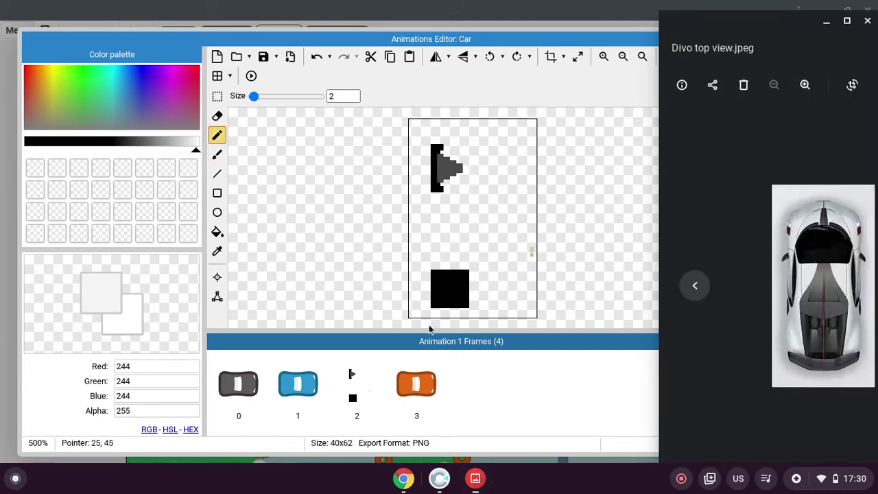
pyautogui.click(448, 192)
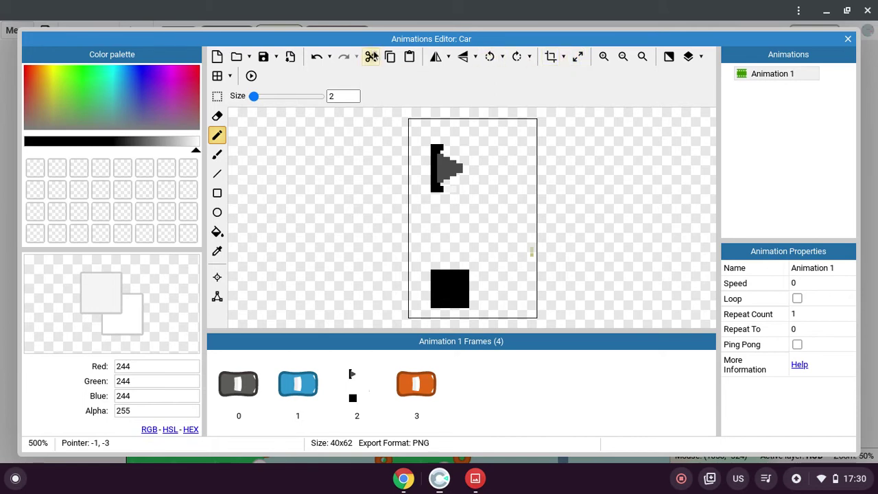
pyautogui.click(317, 57)
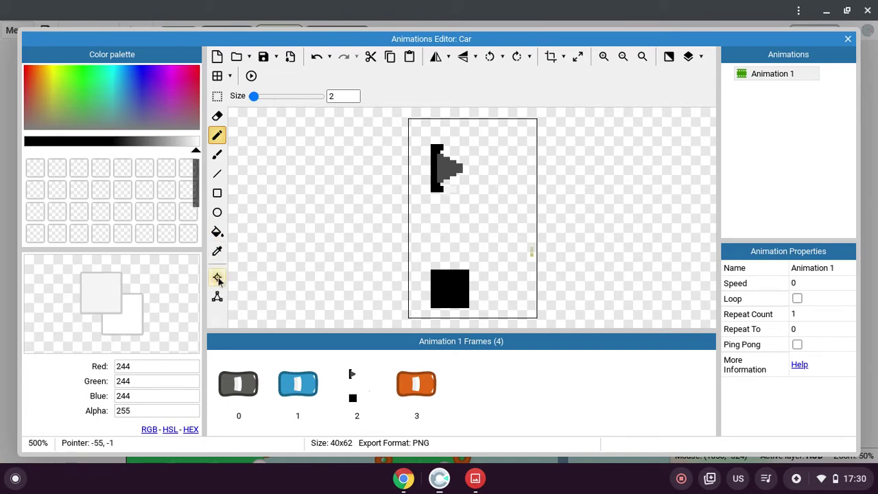
# Step: Configure the image editor's grid with a grid width of 5
pyautogui.click(217, 300)
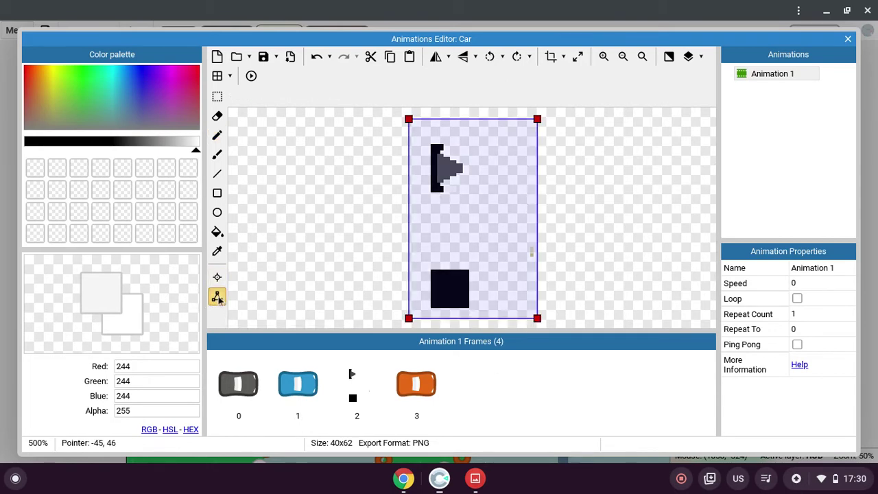
pyautogui.click(230, 77)
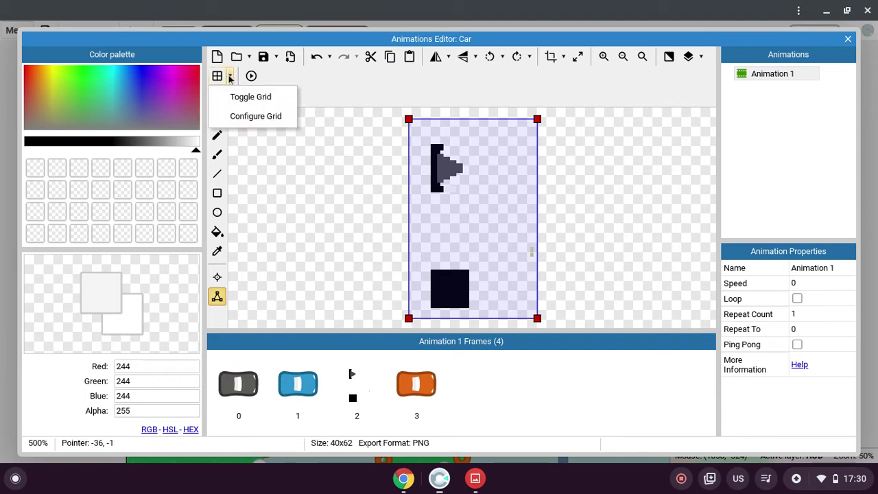
pyautogui.click(253, 118)
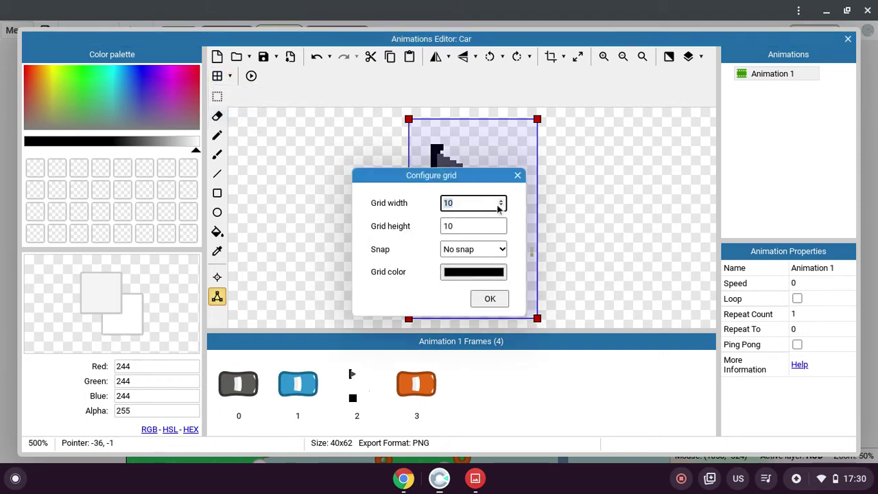
pyautogui.click(503, 206)
pyautogui.click(503, 206)
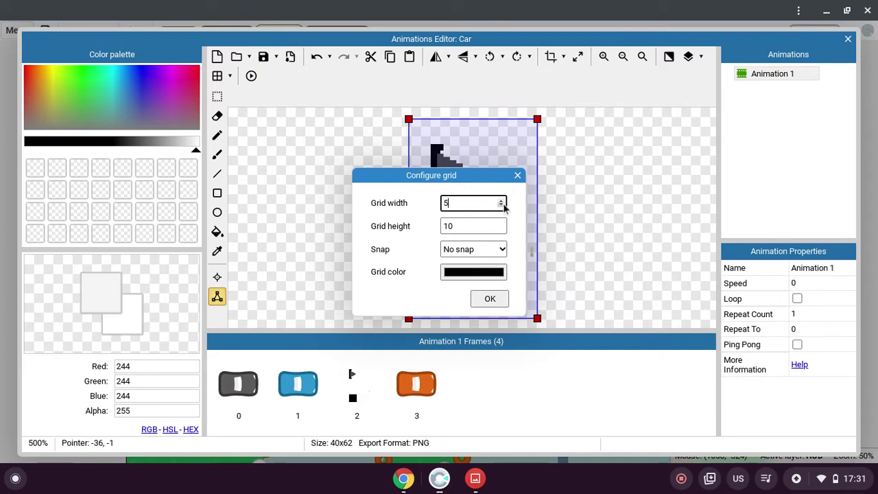
pyautogui.click(490, 298)
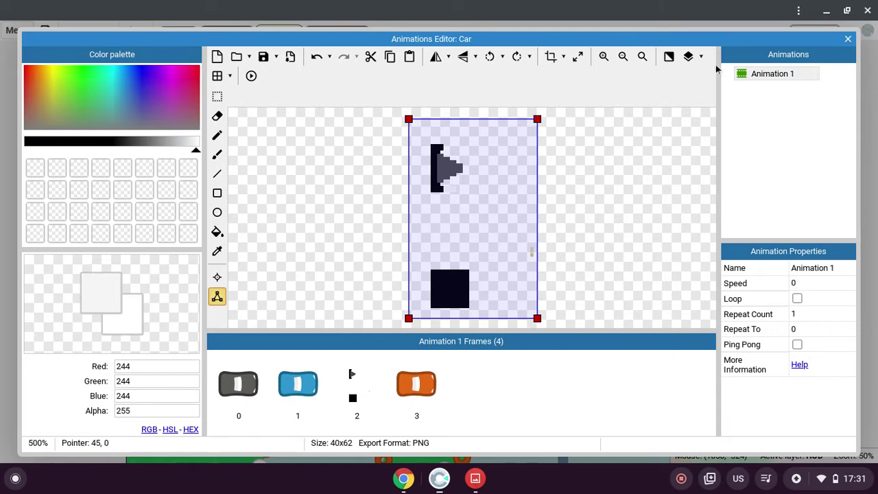
# Step: Examine the orange car in frame 3 and its proportions, and return to frame 2
pyautogui.click(371, 384)
pyautogui.click(416, 387)
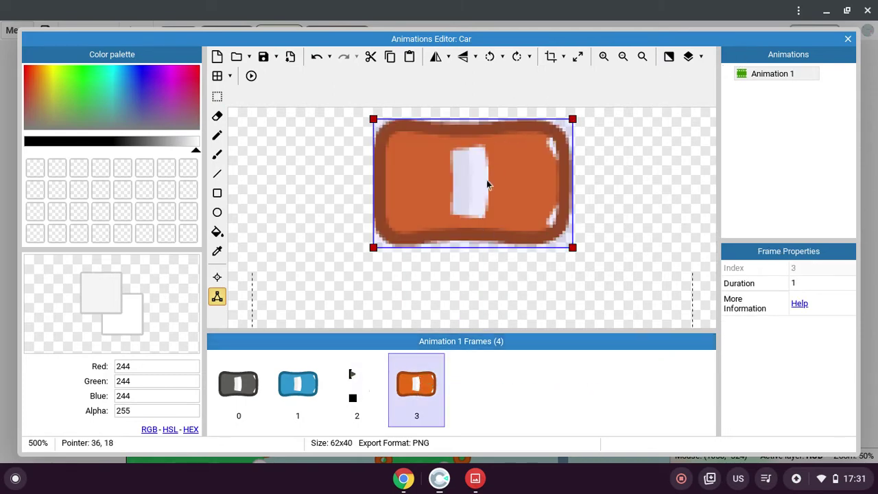
pyautogui.click(478, 199)
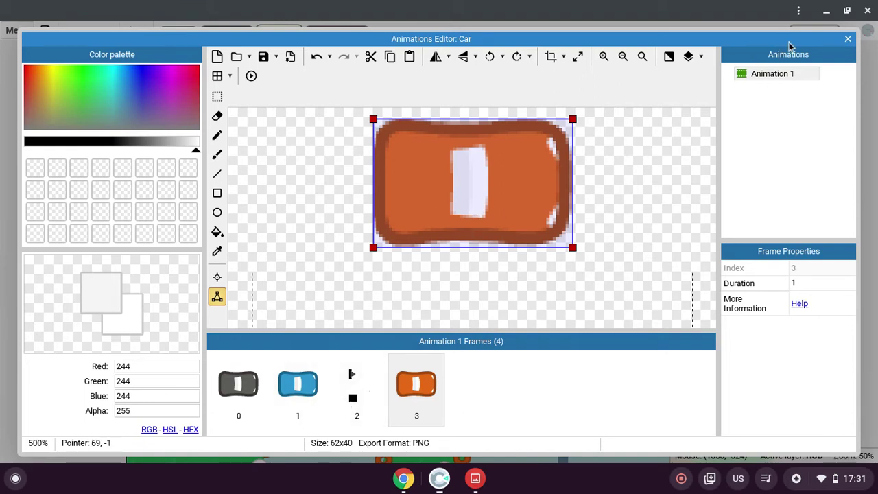
pyautogui.click(376, 395)
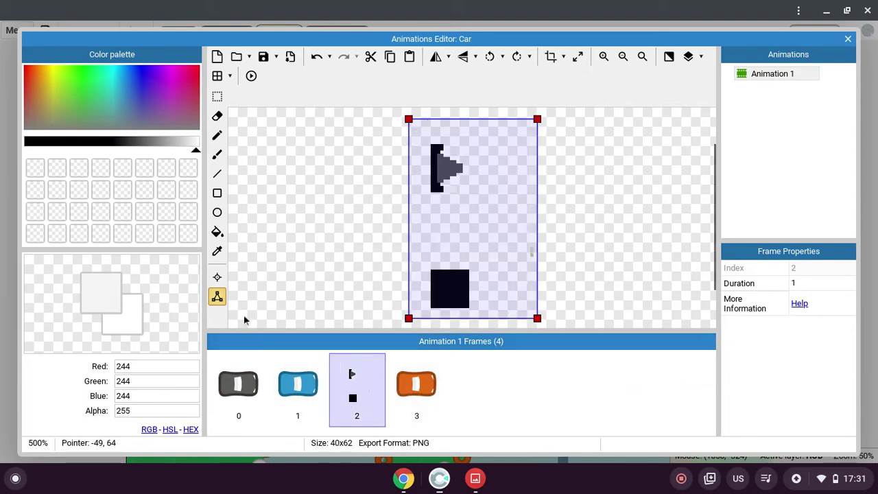
# Step: Erase the bracket, the grey shape and the black square from frame 2 with the size 12 eraser
pyautogui.click(219, 118)
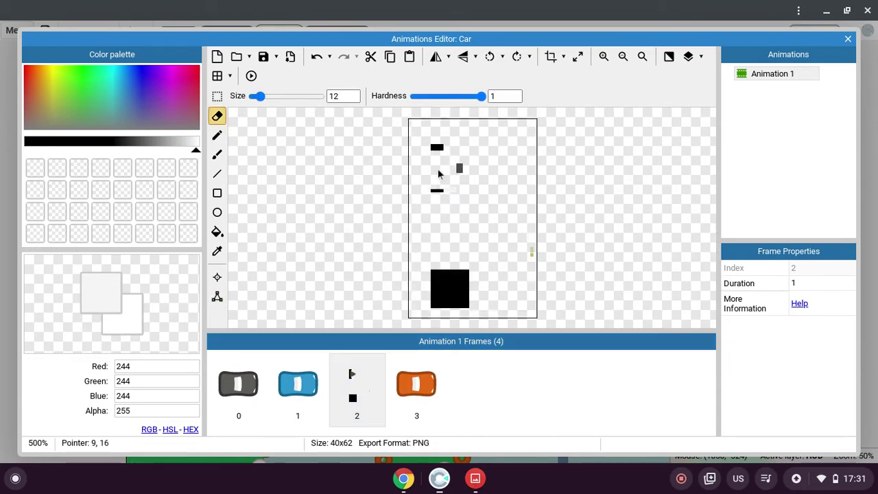
pyautogui.moveTo(443, 172); pyautogui.dragTo(464, 175)
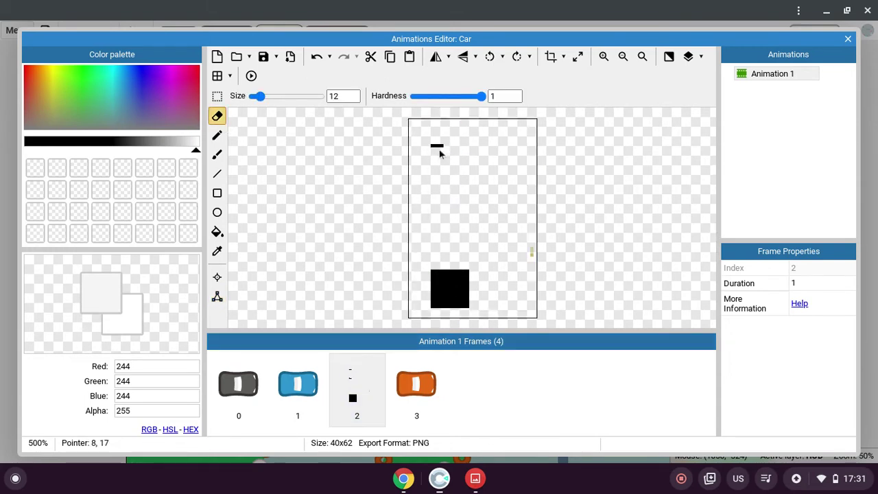
pyautogui.moveTo(459, 293); pyautogui.dragTo(470, 318)
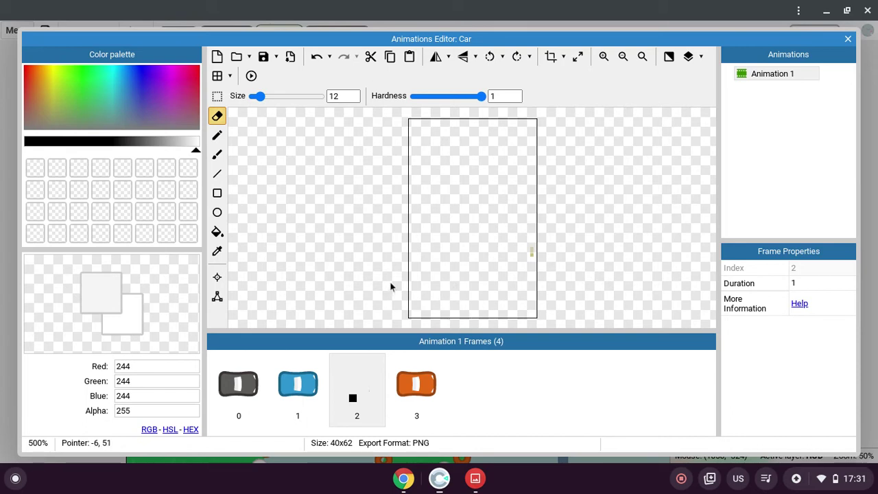
pyautogui.click(563, 57)
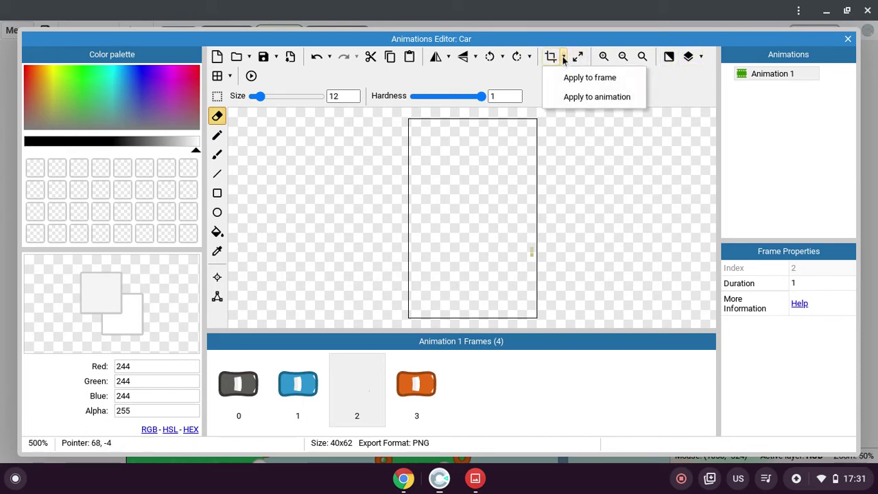
pyautogui.click(705, 62)
pyautogui.click(701, 58)
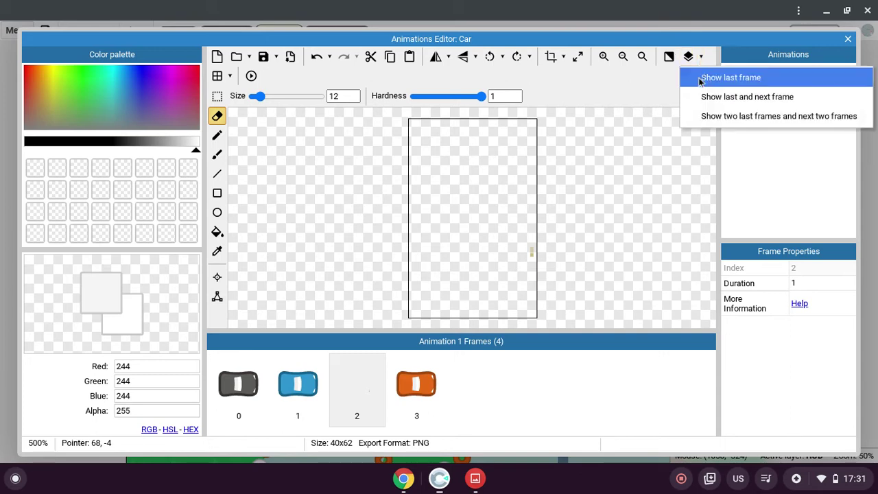
pyautogui.click(705, 57)
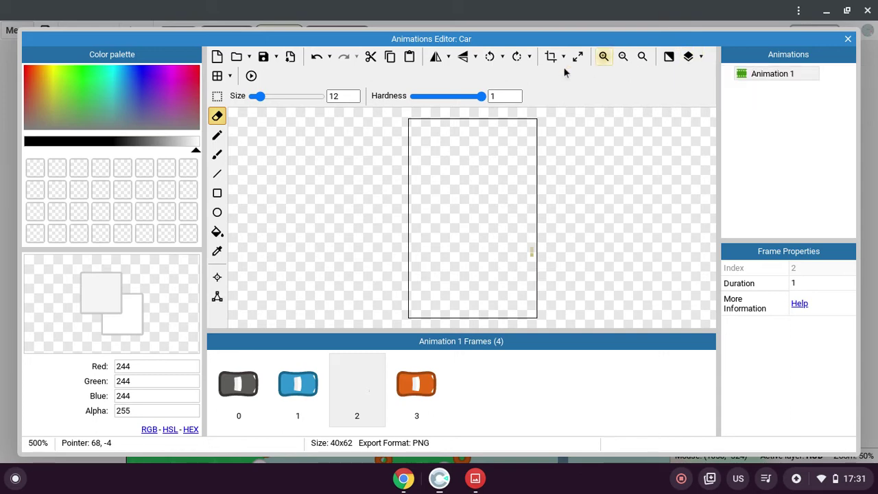
pyautogui.click(290, 58)
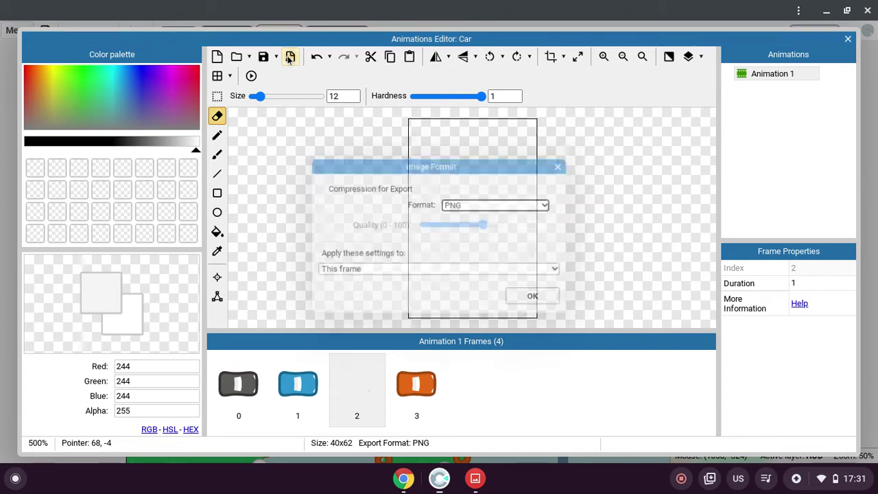
pyautogui.click(561, 166)
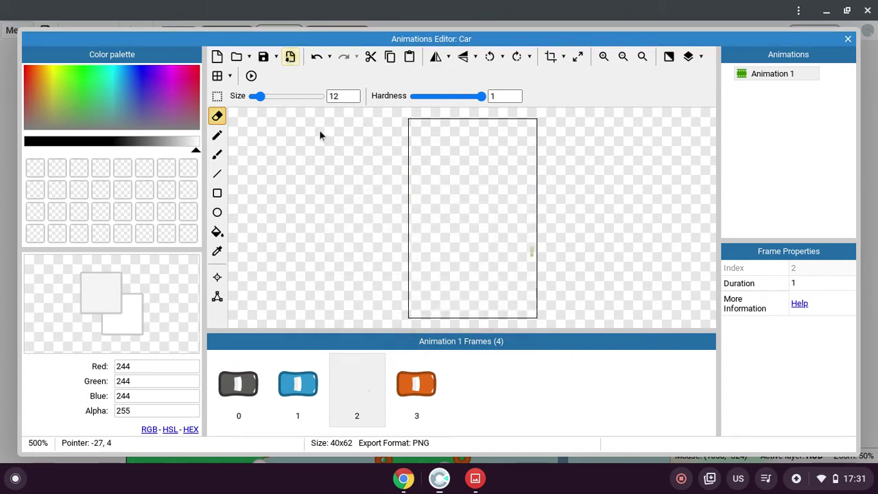
# Step: Load Divo top view.jpeg from the yeet folder in Downloads into frame 2 of the Car animation
pyautogui.click(236, 56)
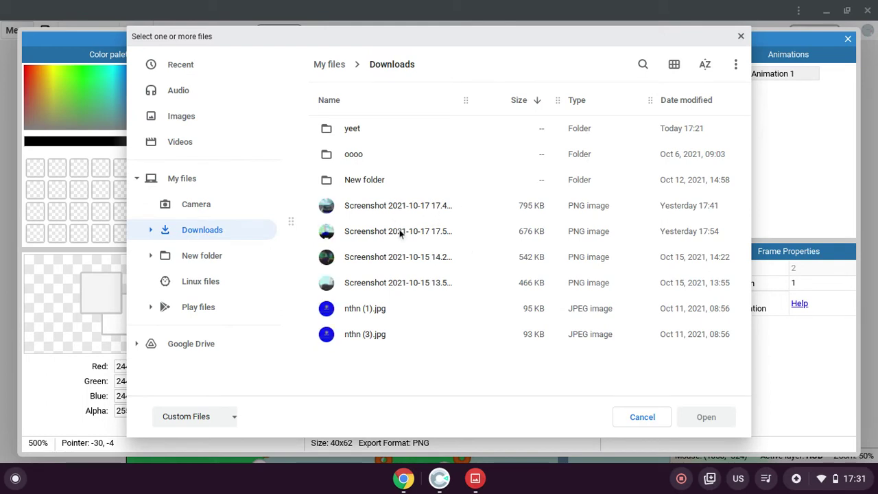
pyautogui.doubleClick(404, 180)
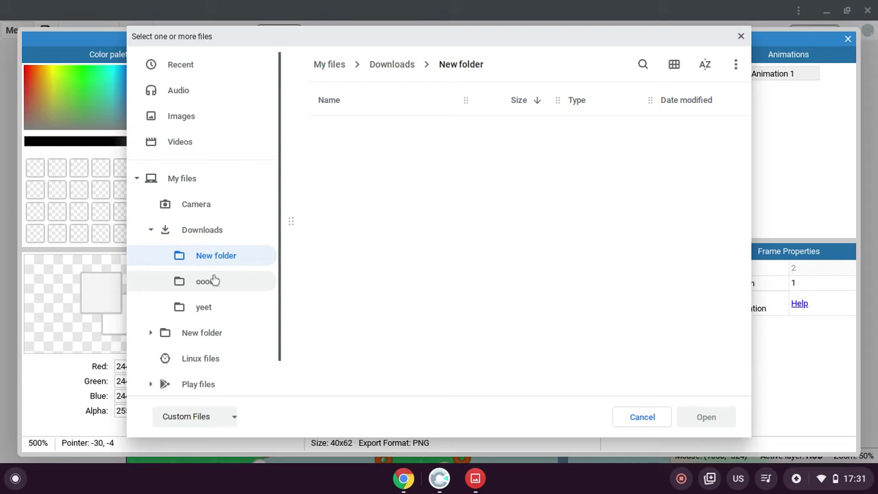
pyautogui.click(212, 281)
pyautogui.click(228, 301)
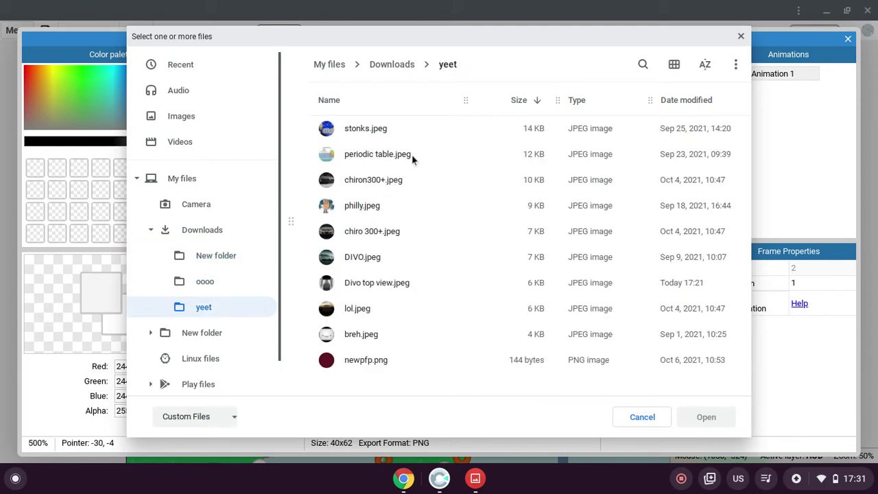
pyautogui.click(420, 281)
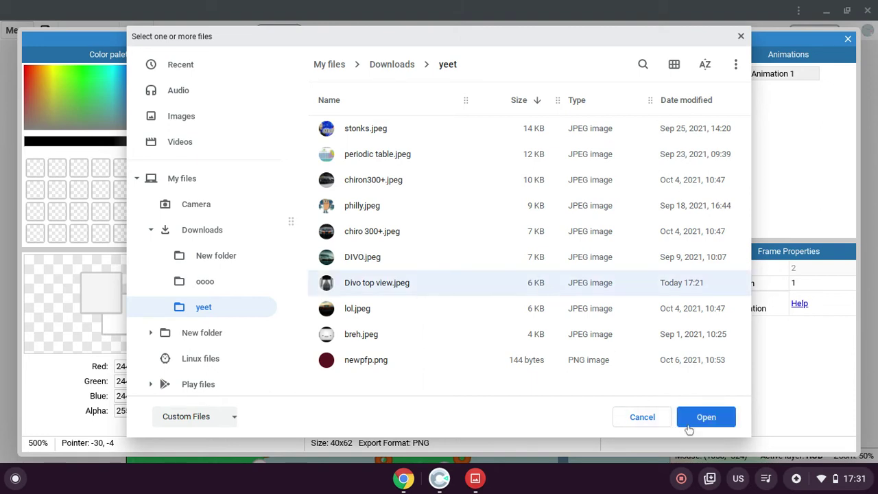
pyautogui.click(689, 425)
# Step: Try erasing the grey background at the car image's lower-left corner with a size 130 eraser and undo it
pyautogui.scroll(-10, 548, 268)
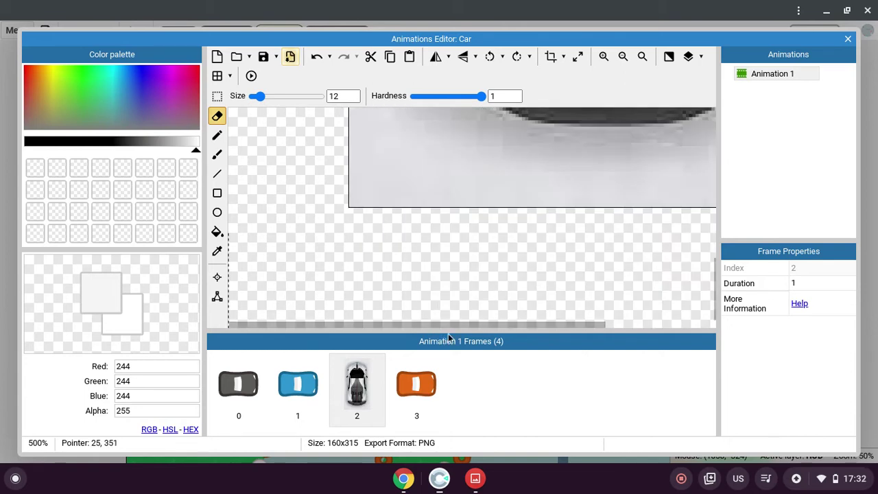
pyautogui.scroll(10, 456, 290)
pyautogui.scroll(-10, 453, 287)
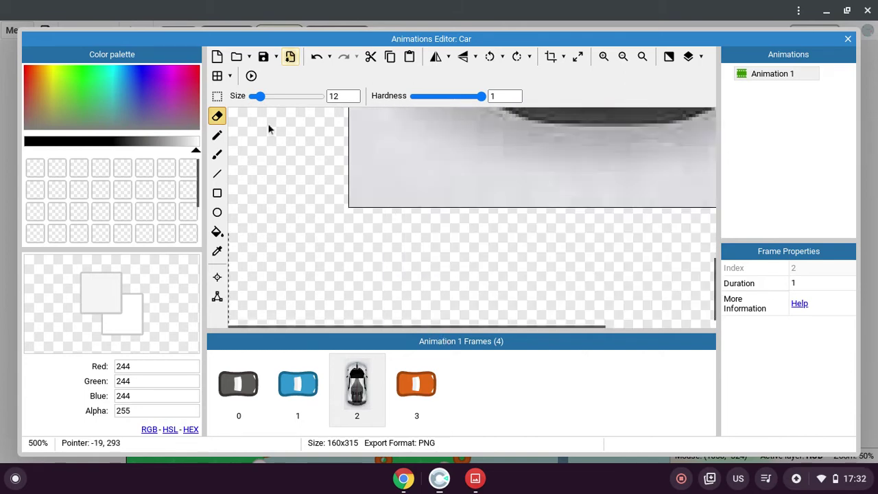
pyautogui.moveTo(258, 96)
pyautogui.mouseDown()
pyautogui.moveTo(251, 96)
pyautogui.moveTo(298, 98)
pyautogui.mouseUp()
pyautogui.moveTo(301, 161); pyautogui.dragTo(406, 192)
pyautogui.hotkey('ctrl', 'z')
pyautogui.moveTo(150, 234)
pyautogui.mouseDown()
pyautogui.moveTo(196, 141)
pyautogui.moveTo(223, 137)
pyautogui.mouseUp()
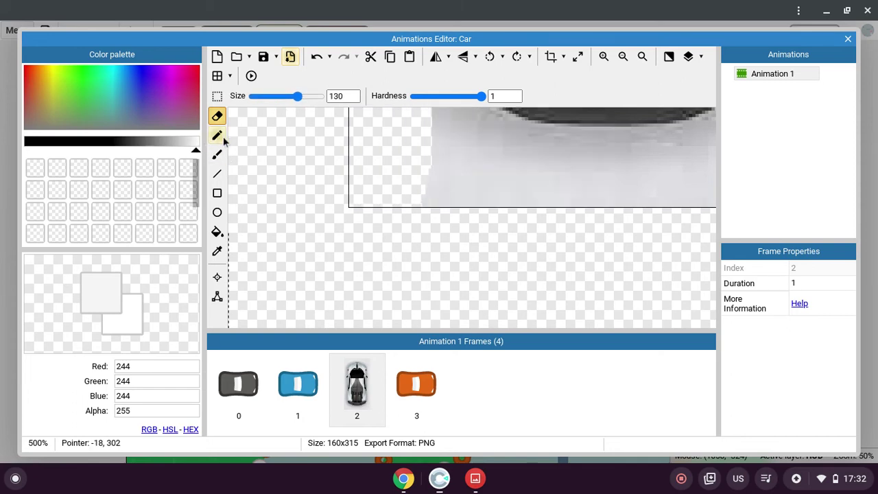
# Step: Place frame 2's origin point at -4, 303, just outside the image's lower-left edge
pyautogui.click(217, 135)
pyautogui.click(216, 297)
pyautogui.moveTo(356, 211); pyautogui.dragTo(332, 213)
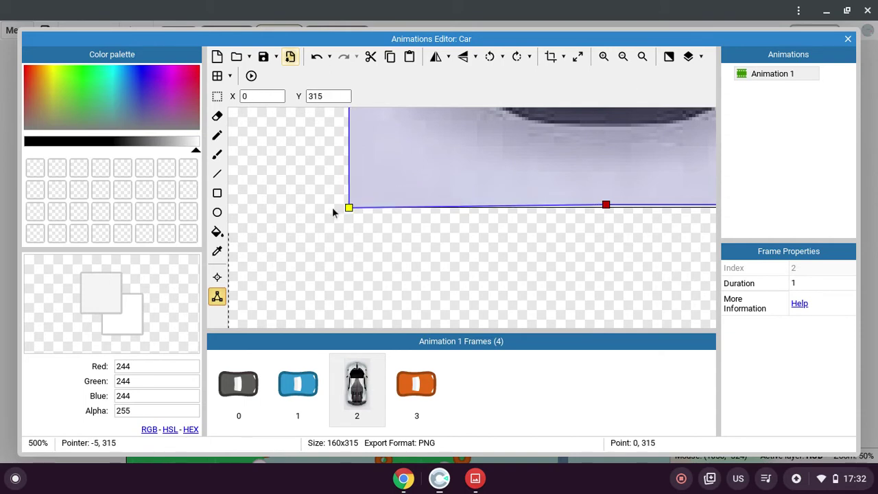
pyautogui.click(216, 277)
pyautogui.click(355, 204)
pyautogui.click(336, 169)
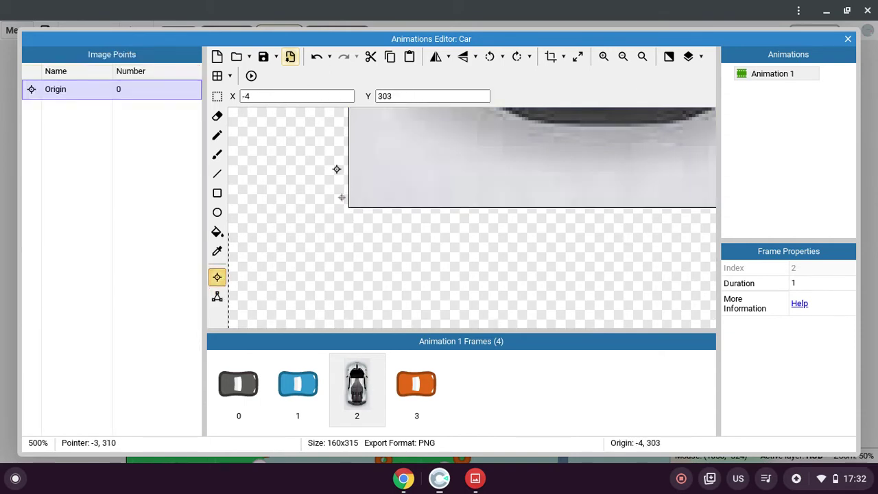
# Step: Try moving the collision polygon's lower-left corner point up along the car's side to about 9, 237
pyautogui.click(216, 296)
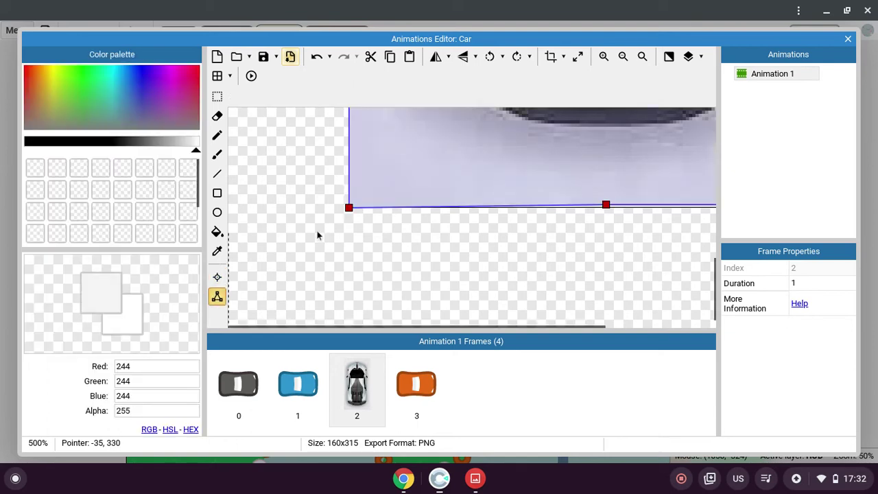
pyautogui.moveTo(349, 207); pyautogui.dragTo(348, 112)
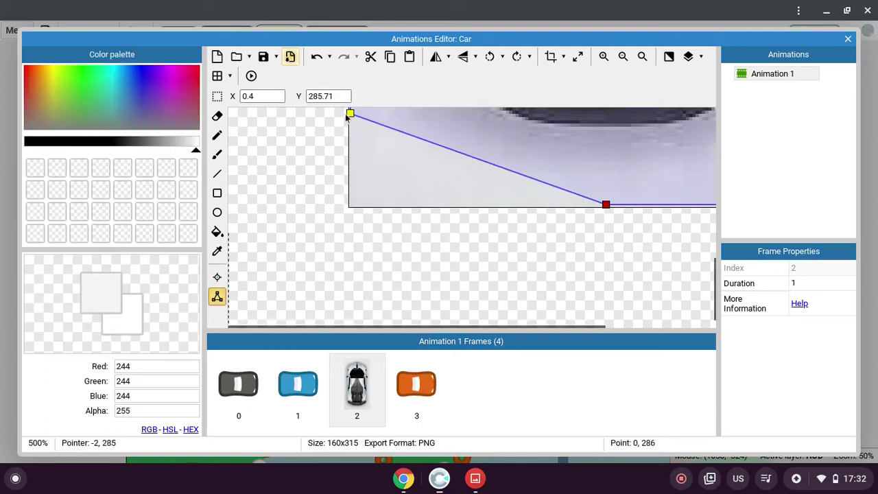
pyautogui.scroll(3, 359, 226)
pyautogui.scroll(-2, 350, 316)
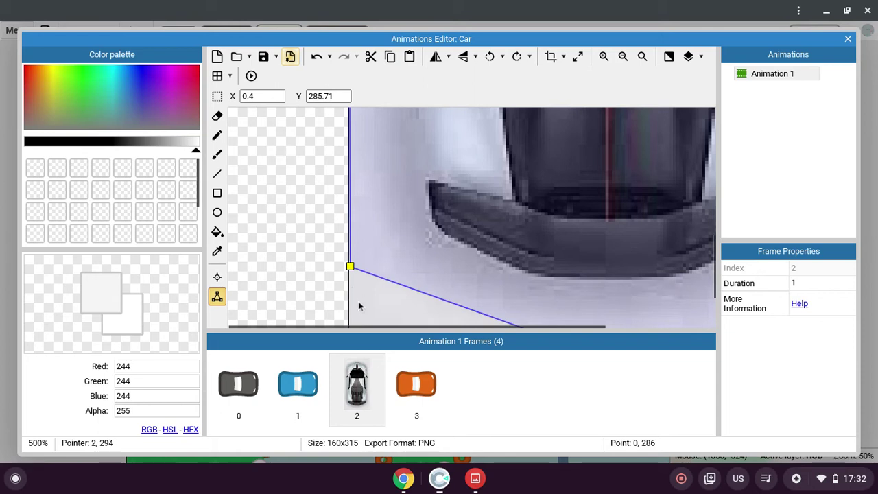
pyautogui.moveTo(350, 265); pyautogui.dragTo(371, 109)
pyautogui.scroll(-3, 382, 182)
pyautogui.scroll(2, 387, 176)
pyautogui.scroll(3, 391, 199)
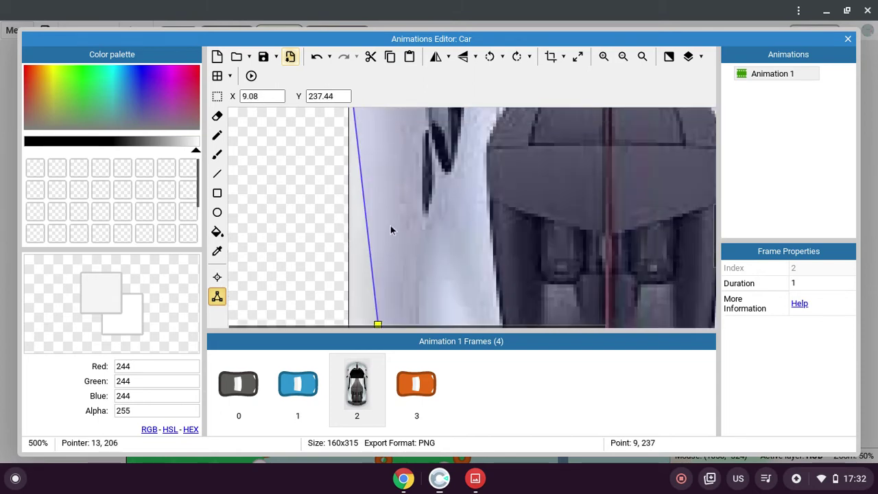
# Step: Return the displaced collision polygon point to the image's lower-left corner at 0, 315
pyautogui.scroll(-2, 394, 234)
pyautogui.moveTo(378, 160); pyautogui.dragTo(340, 350)
pyautogui.scroll(-1, 261, 183)
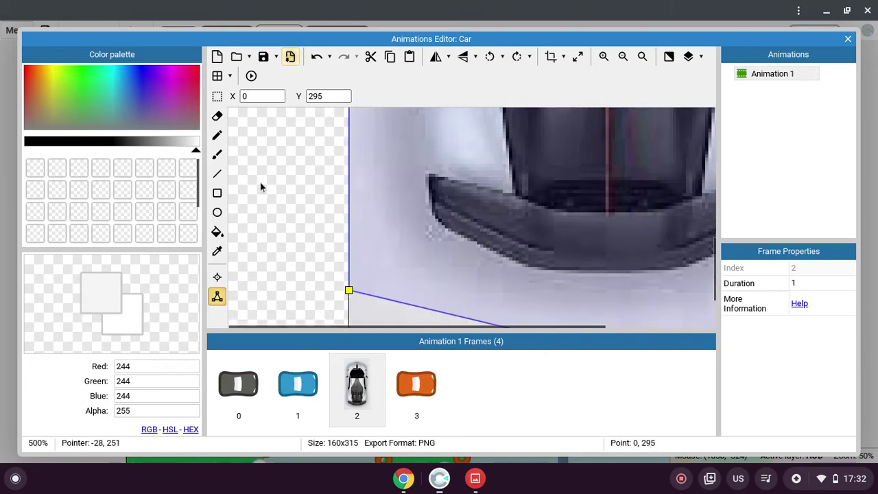
pyautogui.scroll(7, 261, 184)
pyautogui.scroll(-10, 260, 181)
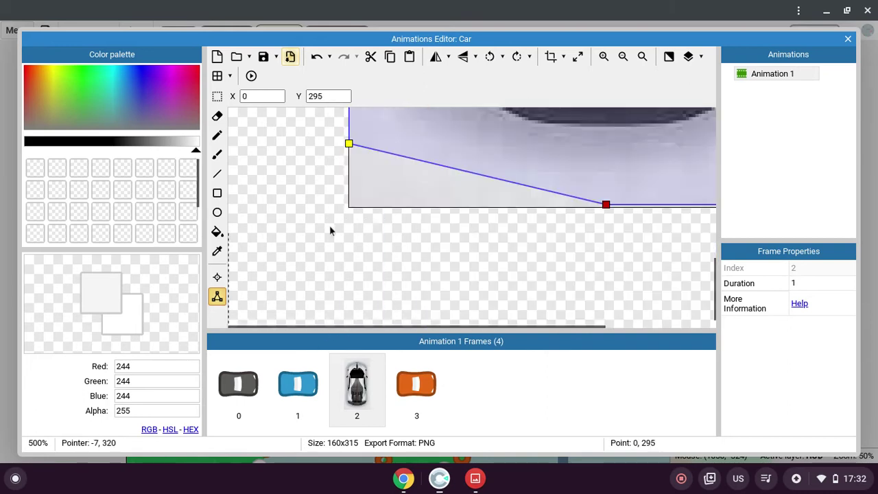
pyautogui.moveTo(351, 152); pyautogui.dragTo(339, 241)
# Step: Rotate the Divo car image in frame 2 clockwise by 90 degrees
pyautogui.scroll(5, 335, 233)
pyautogui.scroll(9, 336, 235)
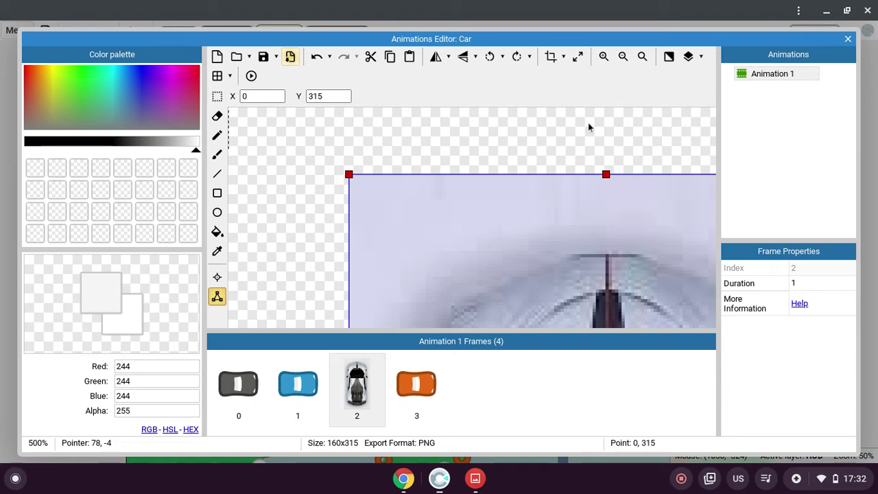
pyautogui.click(518, 57)
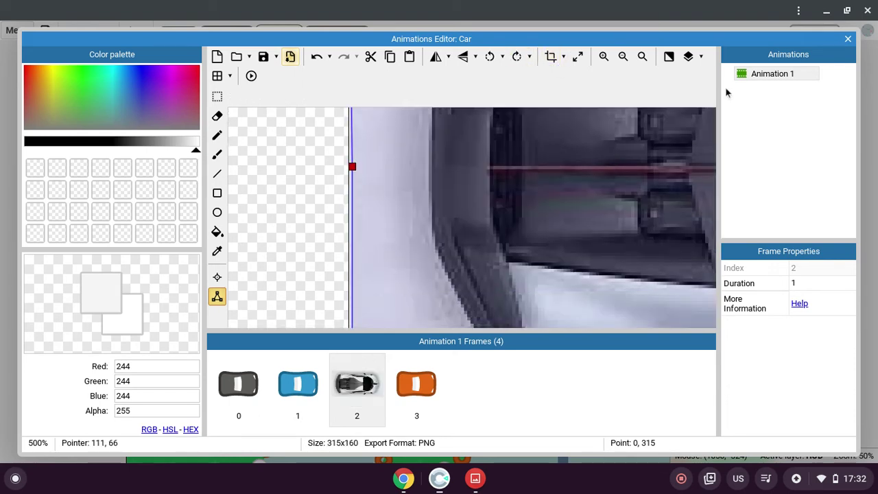
# Step: Try clearing the frame 2 image, undo the clearing, and dismiss the image file selection without loading anything
pyautogui.click(218, 57)
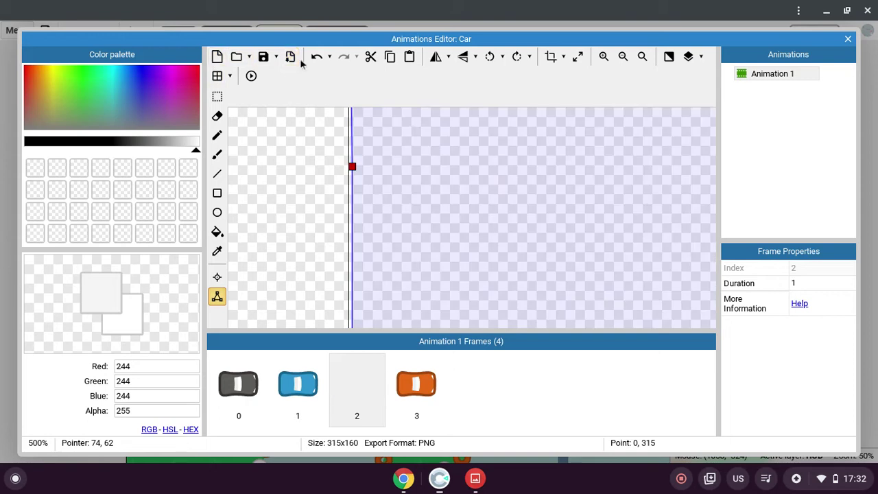
pyautogui.scroll(5, 362, 122)
pyautogui.scroll(-8, 387, 271)
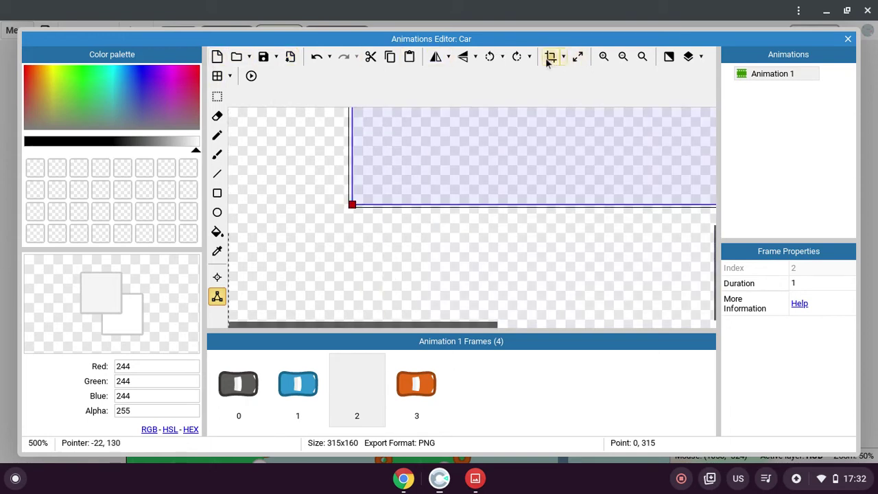
pyautogui.click(318, 57)
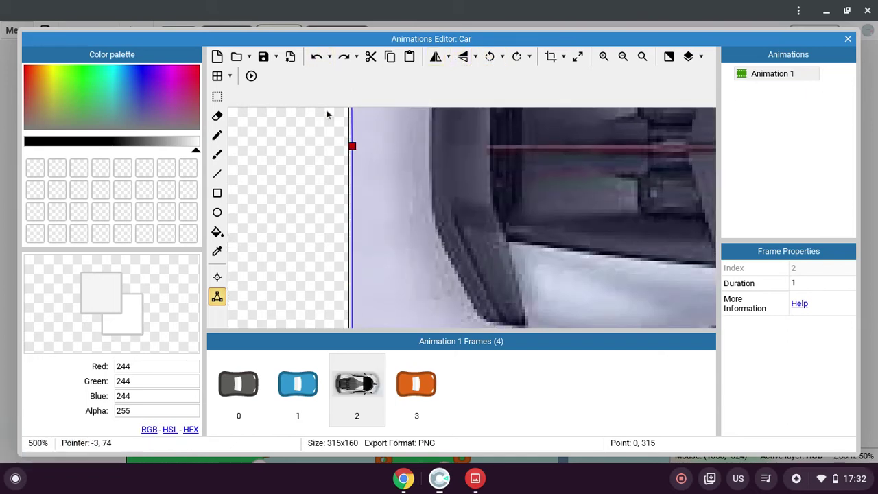
pyautogui.click(235, 58)
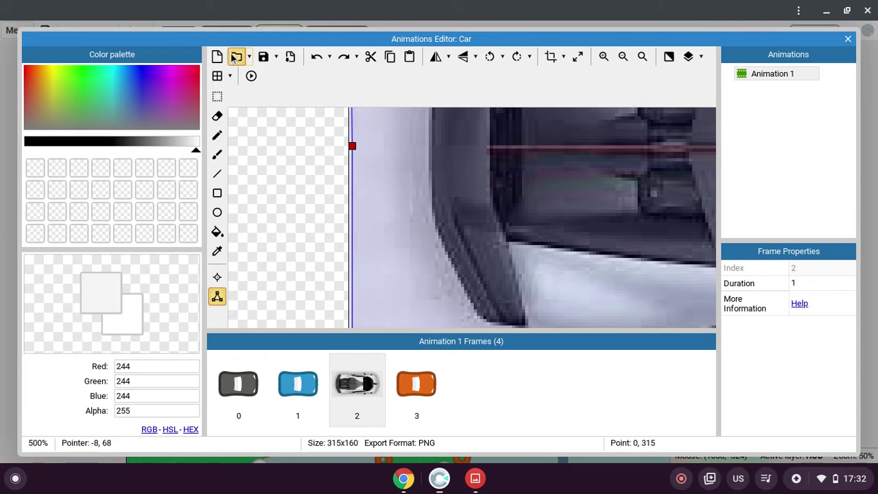
pyautogui.click(742, 38)
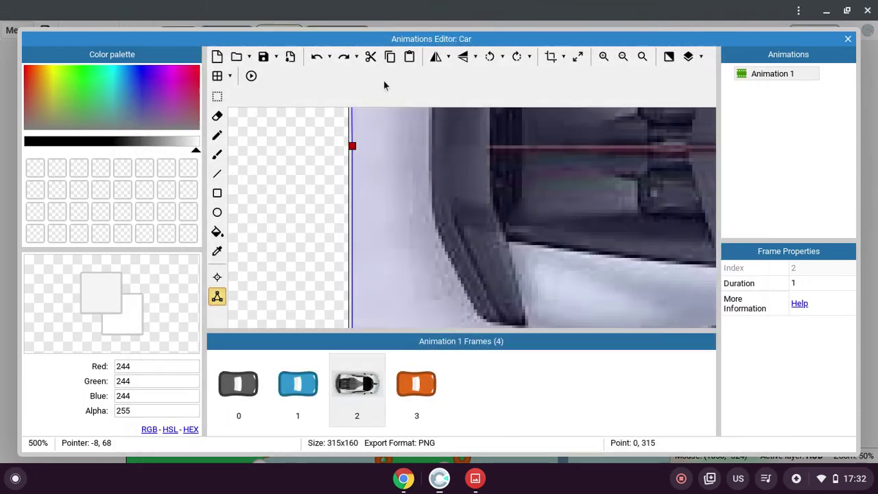
# Step: Close the animations editor and shrink the Divo car in the layout to fit between the grey and blue cars at the start line
pyautogui.click(848, 40)
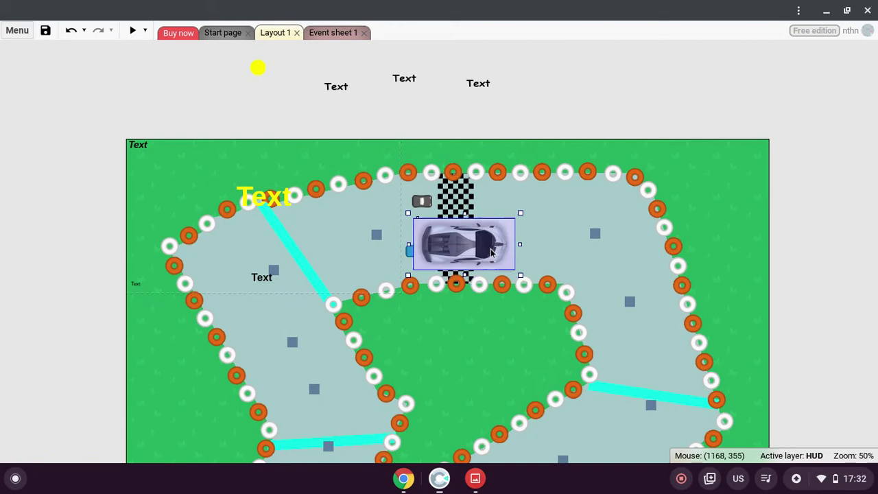
pyautogui.moveTo(492, 252); pyautogui.dragTo(502, 225)
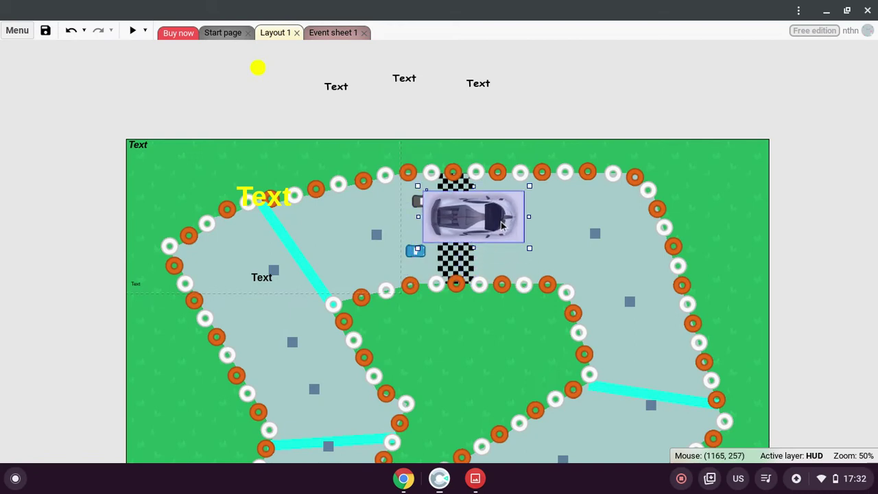
pyautogui.moveTo(529, 186); pyautogui.dragTo(431, 223)
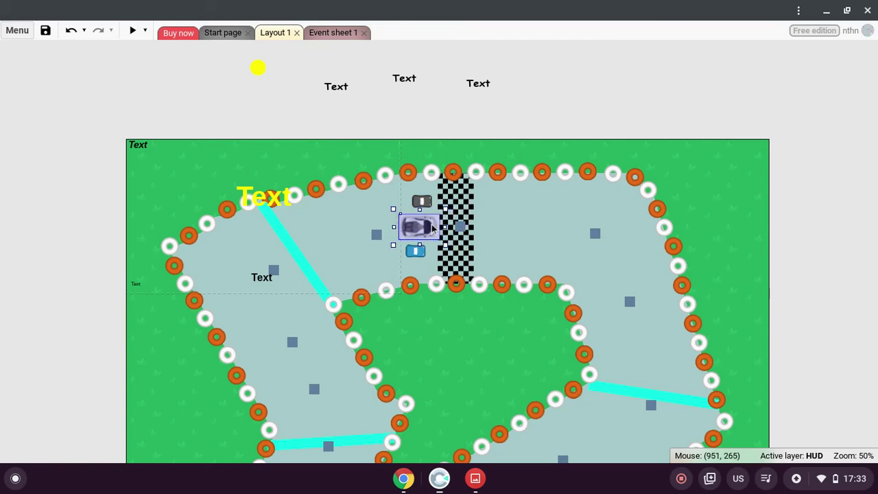
# Step: Reopen the Divo car's animation and fit the collision polygon around its nose, with front corner points at about 264, 23 and 259, 140
pyautogui.click(226, 33)
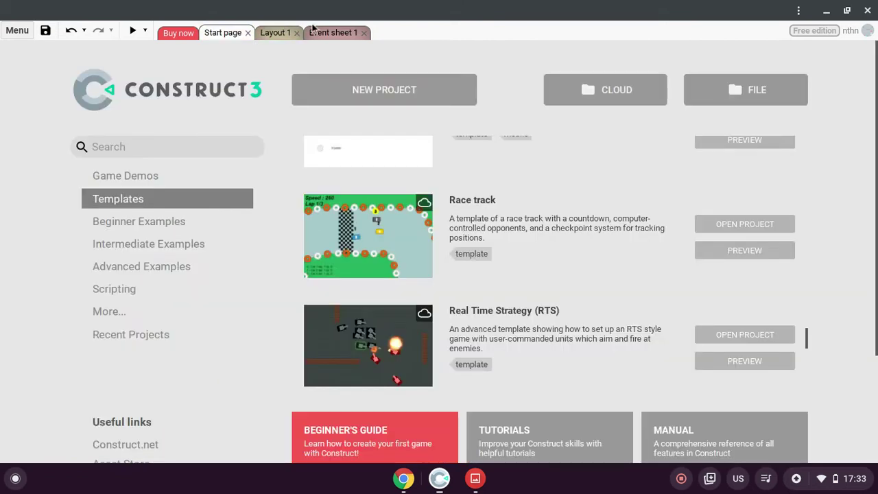
pyautogui.click(274, 33)
pyautogui.rightClick(404, 227)
pyautogui.click(470, 35)
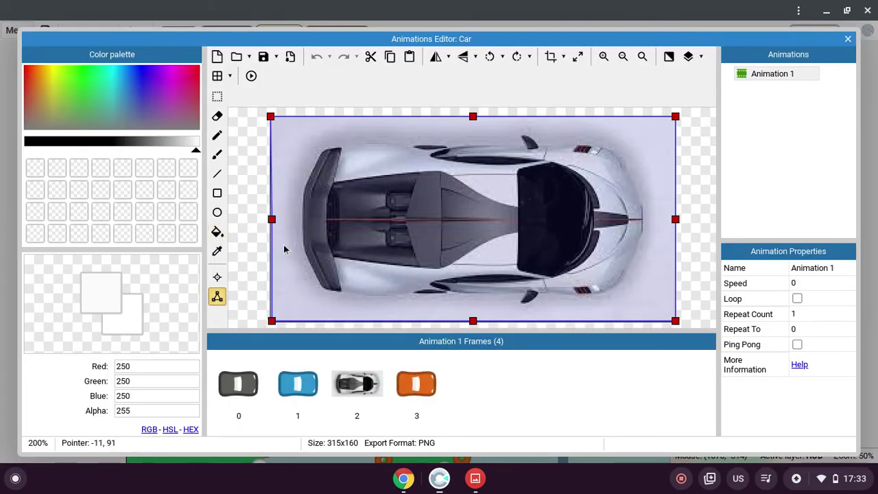
pyautogui.moveTo(675, 116); pyautogui.dragTo(610, 145)
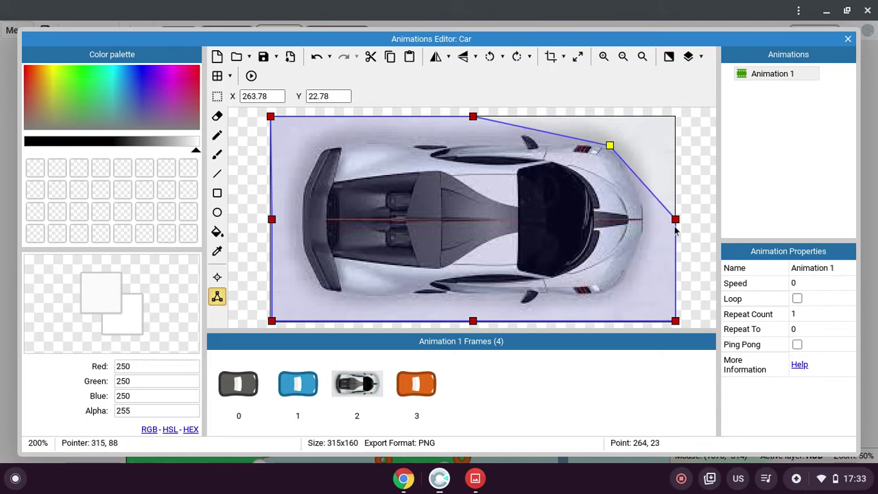
pyautogui.moveTo(676, 219); pyautogui.dragTo(653, 221)
pyautogui.moveTo(677, 321); pyautogui.dragTo(633, 268)
pyautogui.moveTo(652, 224); pyautogui.dragTo(644, 206)
pyautogui.moveTo(635, 273); pyautogui.dragTo(644, 240)
pyautogui.moveTo(473, 319); pyautogui.dragTo(605, 297)
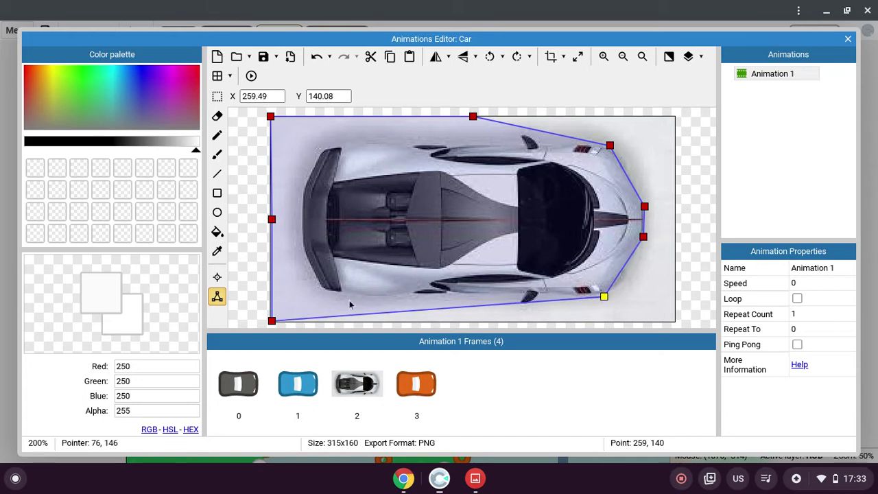
# Step: Fit the collision polygon's remaining points around the rear spoiler and the car's upper side, and close the animations editor
pyautogui.moveTo(270, 321); pyautogui.dragTo(320, 294)
pyautogui.click(280, 226)
pyautogui.moveTo(272, 218); pyautogui.dragTo(297, 223)
pyautogui.moveTo(270, 117); pyautogui.dragTo(318, 156)
pyautogui.moveTo(473, 117); pyautogui.dragTo(475, 144)
pyautogui.click(848, 39)
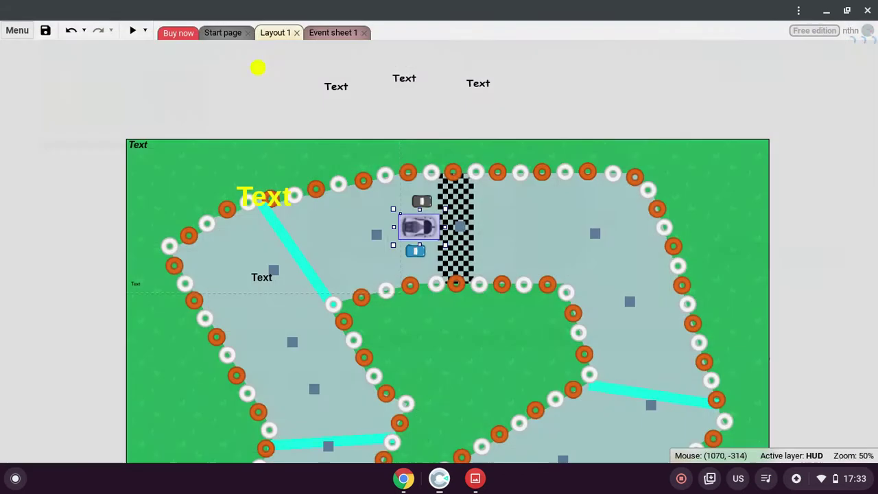
# Step: Reopen the Divo car's animation and set up the eraser with a size of 25 on frame 2
pyautogui.rightClick(430, 228)
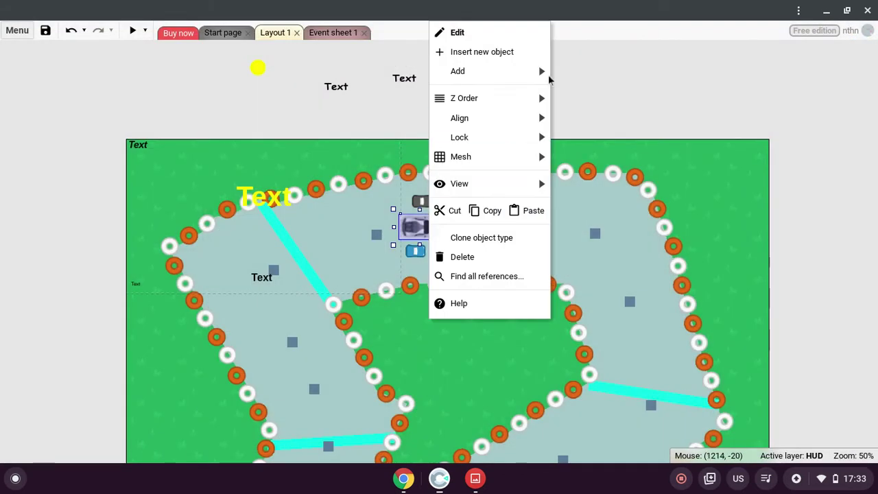
pyautogui.click(531, 35)
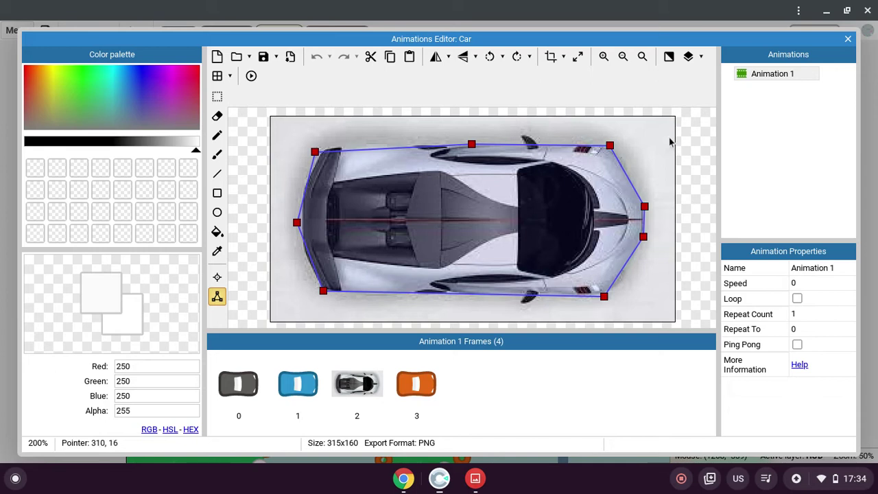
pyautogui.click(216, 155)
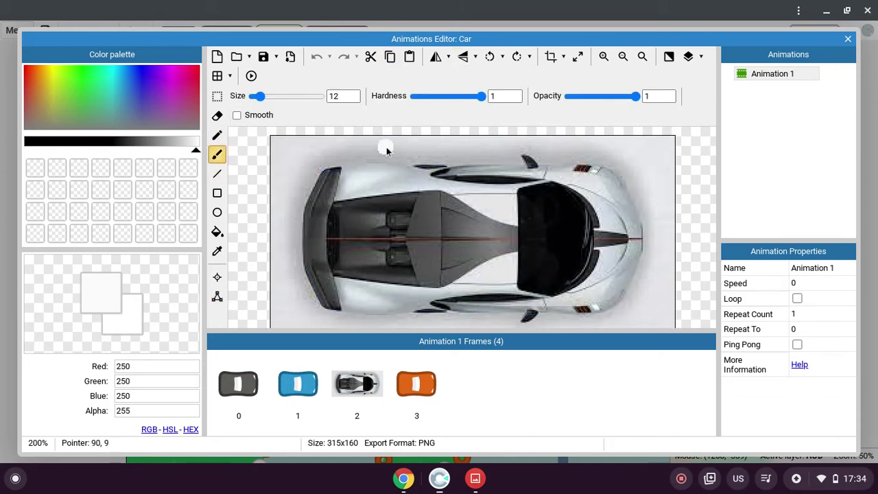
pyautogui.click(217, 115)
pyautogui.moveTo(321, 144); pyautogui.dragTo(281, 134)
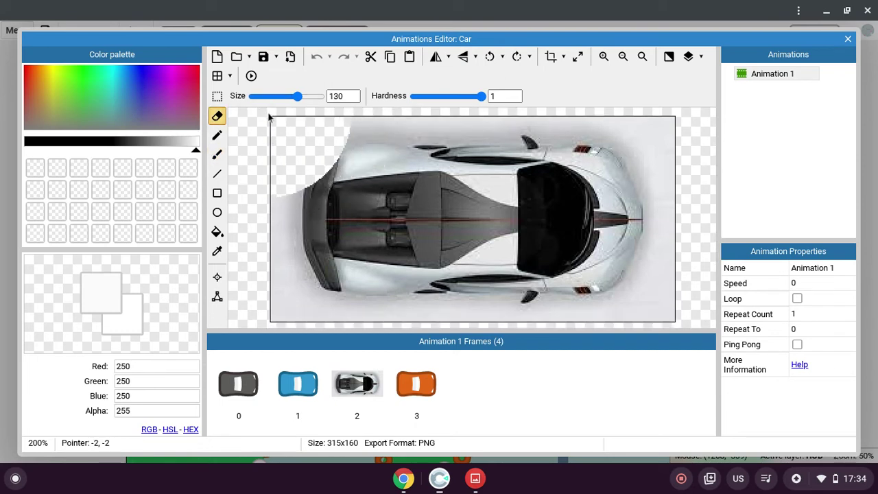
pyautogui.moveTo(284, 99); pyautogui.dragTo(270, 97)
# Step: Erase the background behind the rear spoiler and around both rear corners of the Divo car
pyautogui.moveTo(284, 130)
pyautogui.mouseDown()
pyautogui.moveTo(326, 125)
pyautogui.moveTo(345, 135)
pyautogui.mouseUp()
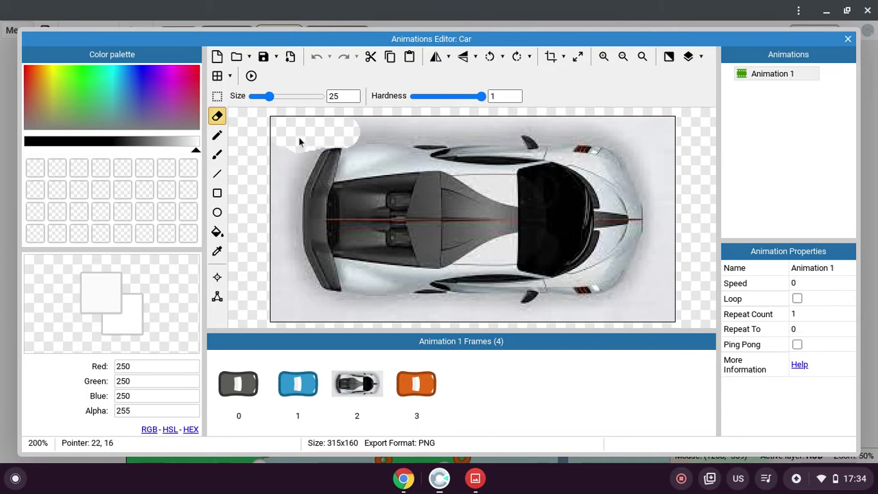
pyautogui.moveTo(287, 181)
pyautogui.mouseDown()
pyautogui.moveTo(278, 310)
pyautogui.moveTo(372, 314)
pyautogui.moveTo(324, 308)
pyautogui.mouseUp()
pyautogui.moveTo(287, 228); pyautogui.dragTo(300, 284)
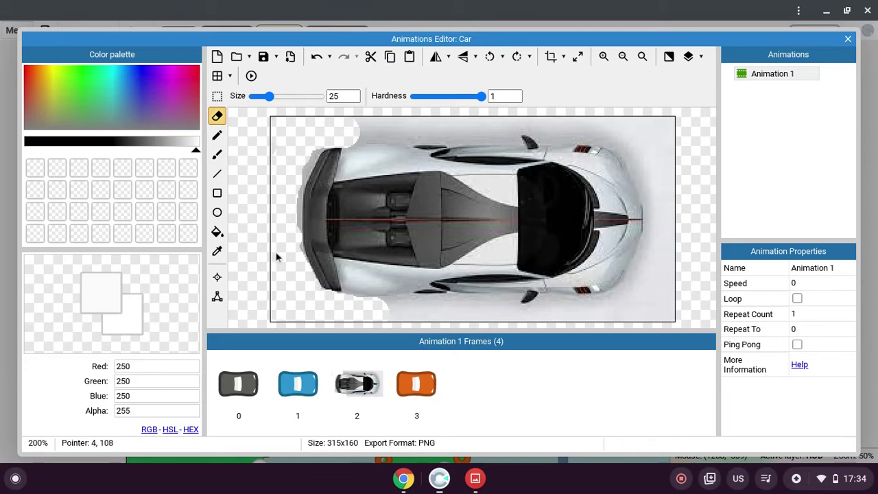
pyautogui.moveTo(287, 252); pyautogui.dragTo(287, 256)
pyautogui.moveTo(320, 125); pyautogui.dragTo(303, 147)
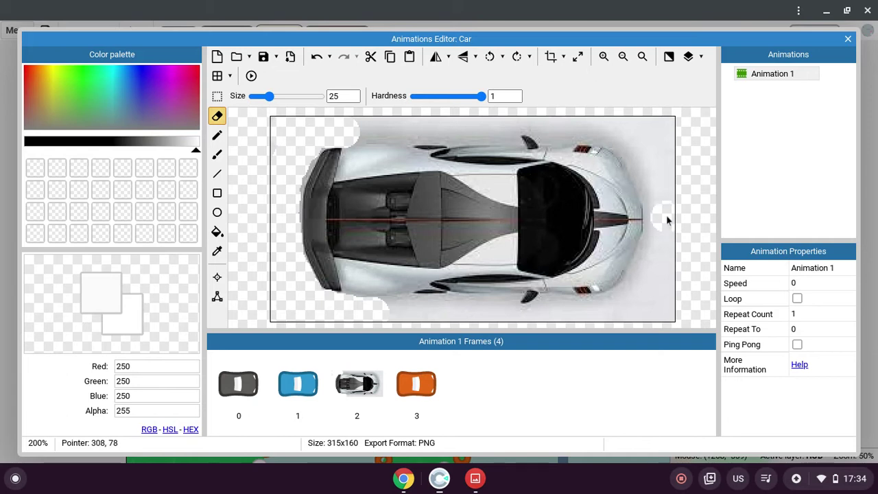
# Step: Erase the background in front of the nose and along the car's lower side, working around the lower mirror
pyautogui.moveTo(661, 131)
pyautogui.mouseDown()
pyautogui.moveTo(667, 303)
pyautogui.moveTo(560, 319)
pyautogui.mouseUp()
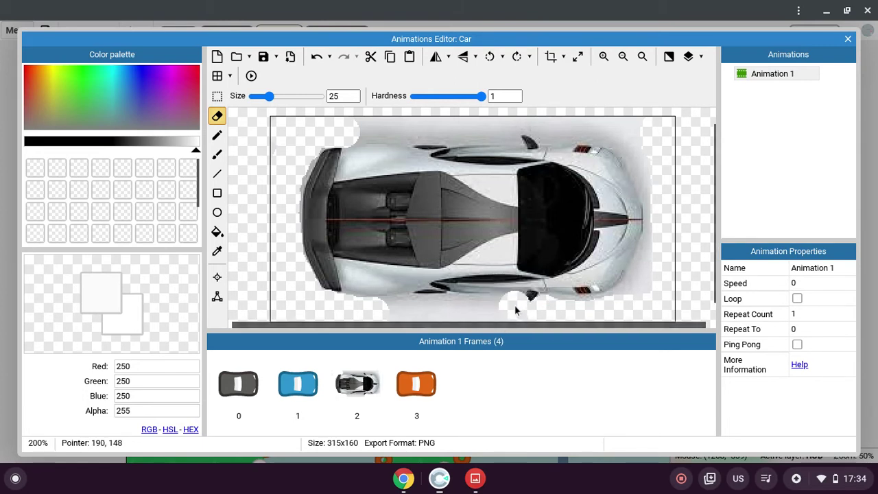
pyautogui.scroll(-2, 514, 295)
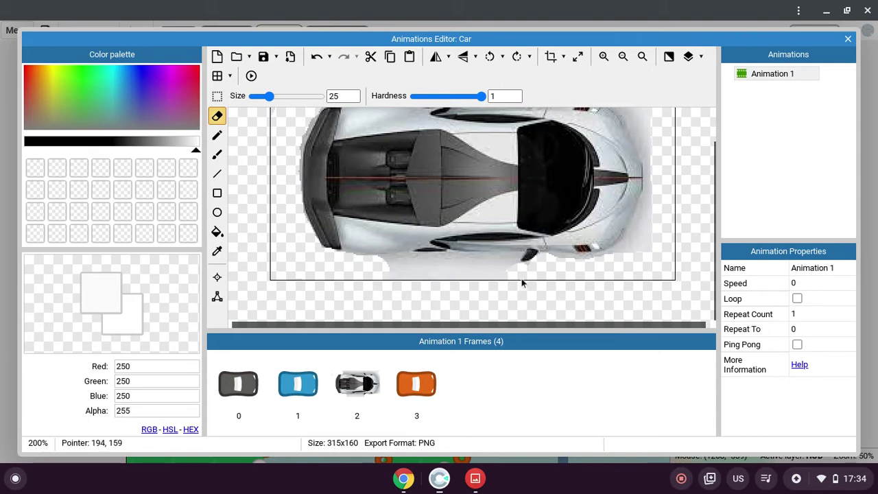
pyautogui.moveTo(512, 282)
pyautogui.mouseDown()
pyautogui.moveTo(410, 279)
pyautogui.moveTo(488, 273)
pyautogui.moveTo(560, 285)
pyautogui.mouseUp()
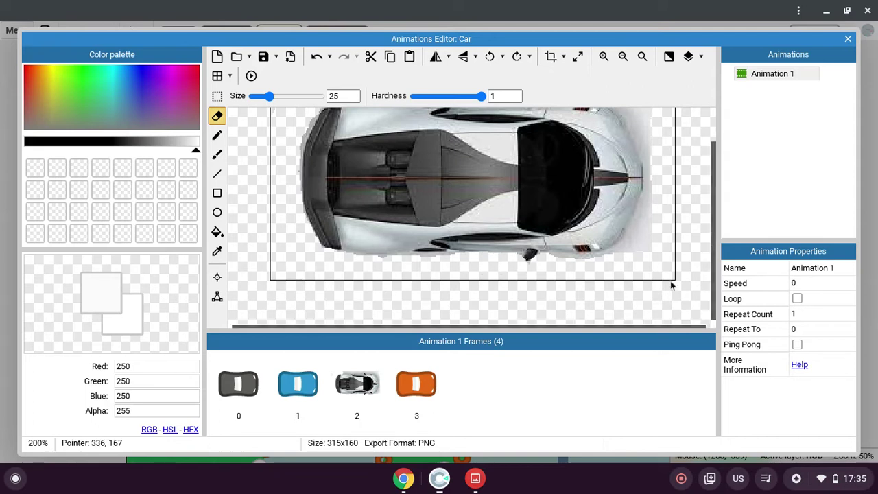
# Step: Erase the background along the car's upper side and upper front corner, undoing and redoing the stroke that cuts into the nose
pyautogui.scroll(3, 670, 283)
pyautogui.moveTo(393, 177)
pyautogui.mouseDown()
pyautogui.moveTo(361, 171)
pyautogui.moveTo(496, 173)
pyautogui.mouseUp()
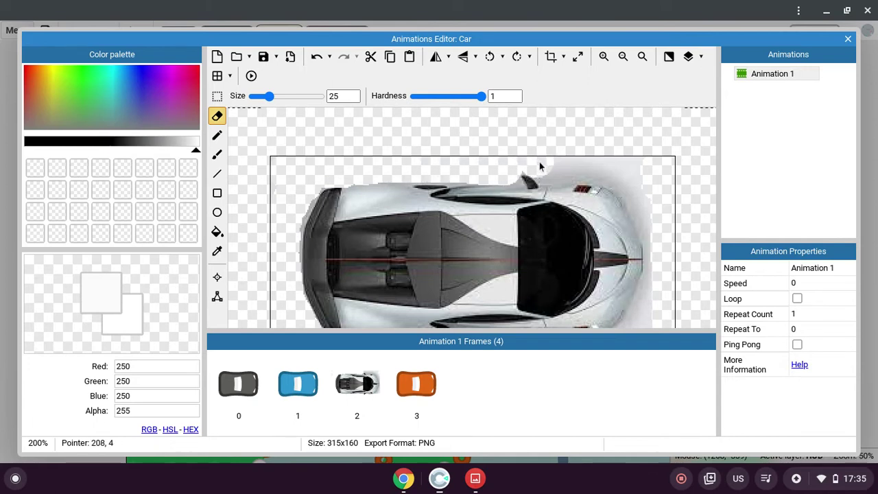
pyautogui.moveTo(543, 175); pyautogui.dragTo(616, 177)
pyautogui.moveTo(640, 215); pyautogui.dragTo(651, 226)
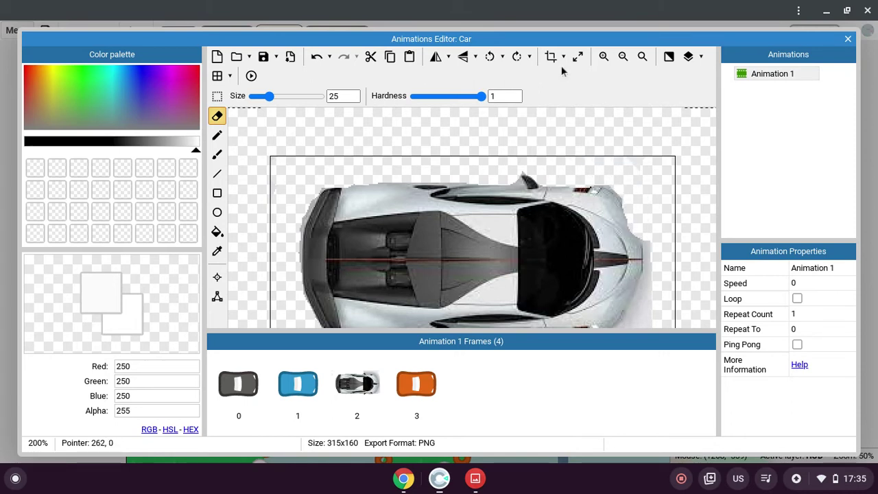
pyautogui.click(317, 56)
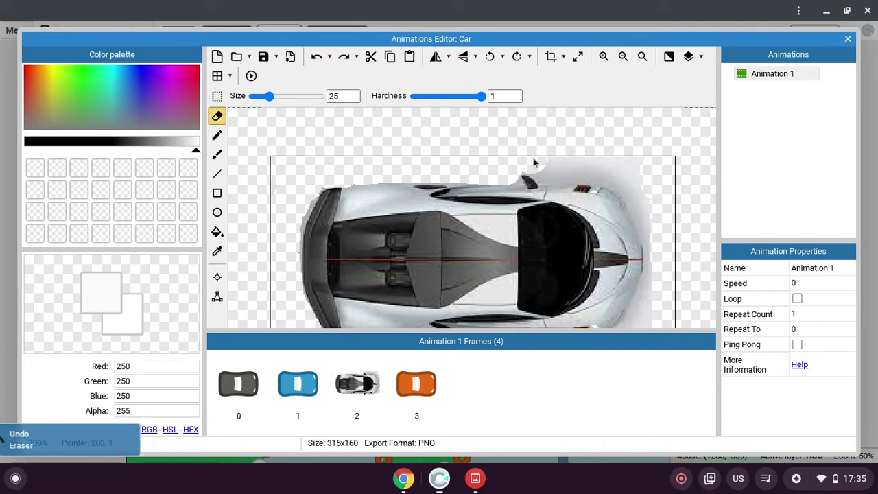
pyautogui.moveTo(548, 171)
pyautogui.mouseDown()
pyautogui.moveTo(609, 167)
pyautogui.moveTo(643, 198)
pyautogui.mouseUp()
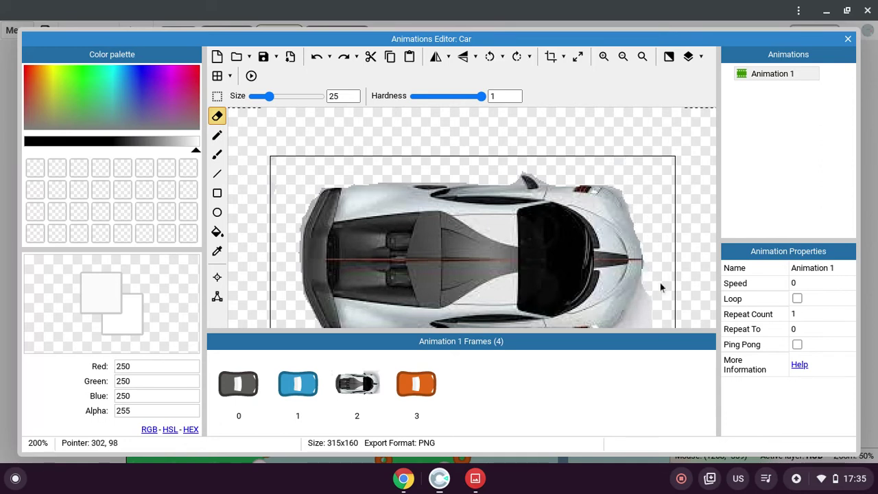
# Step: Clean up the background around the car's lower front corner, undoing the excess eraser stroke and redoing it closer to the outline
pyautogui.scroll(-1, 657, 295)
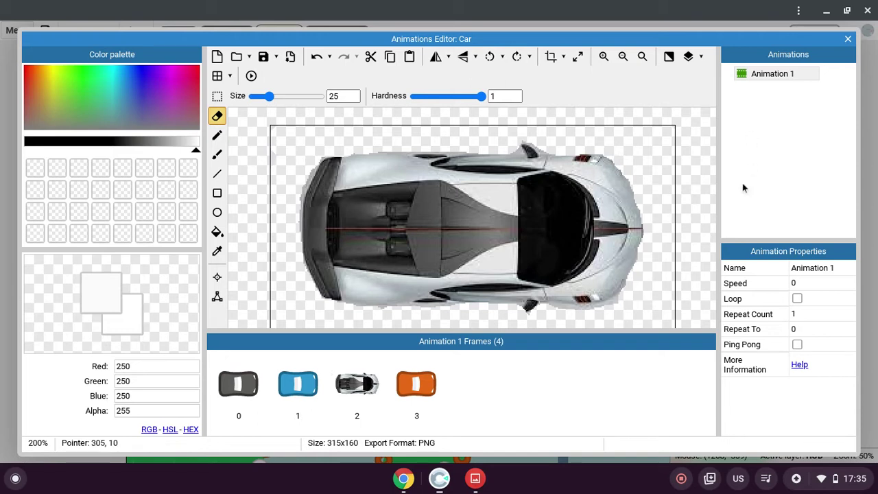
pyautogui.scroll(-1, 505, 227)
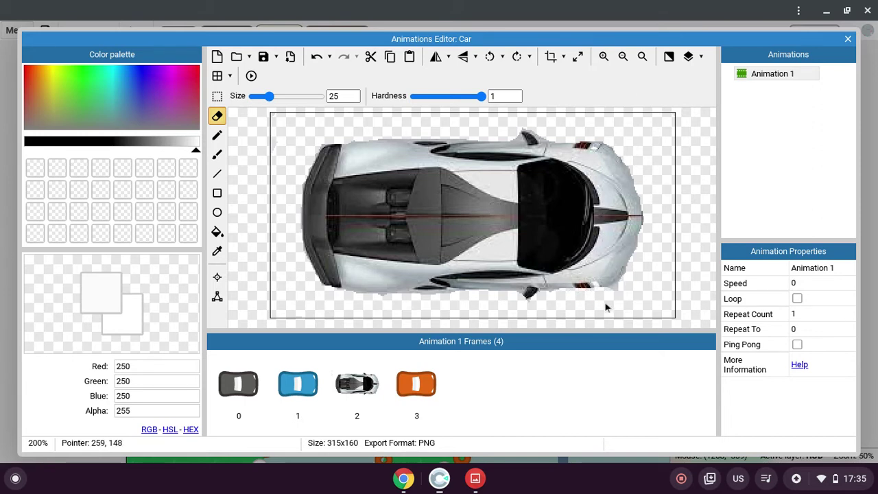
pyautogui.click(316, 57)
pyautogui.hotkey('ctrl', 'z')
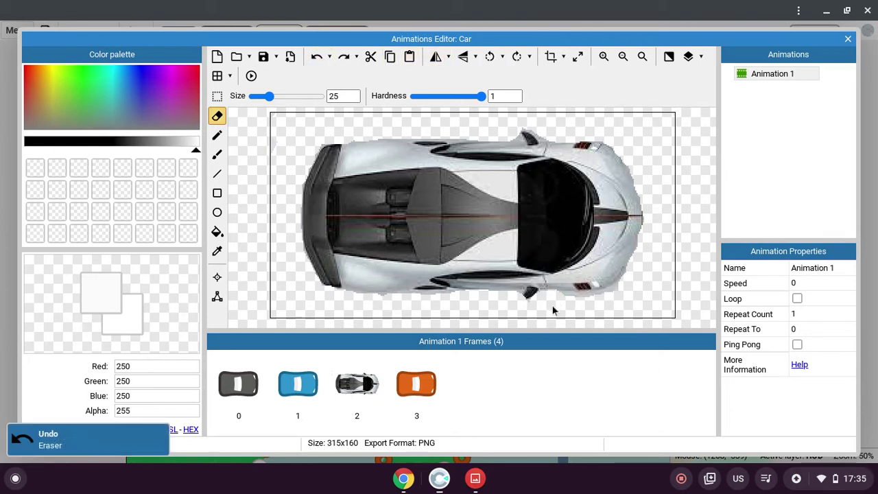
pyautogui.moveTo(584, 306); pyautogui.dragTo(624, 296)
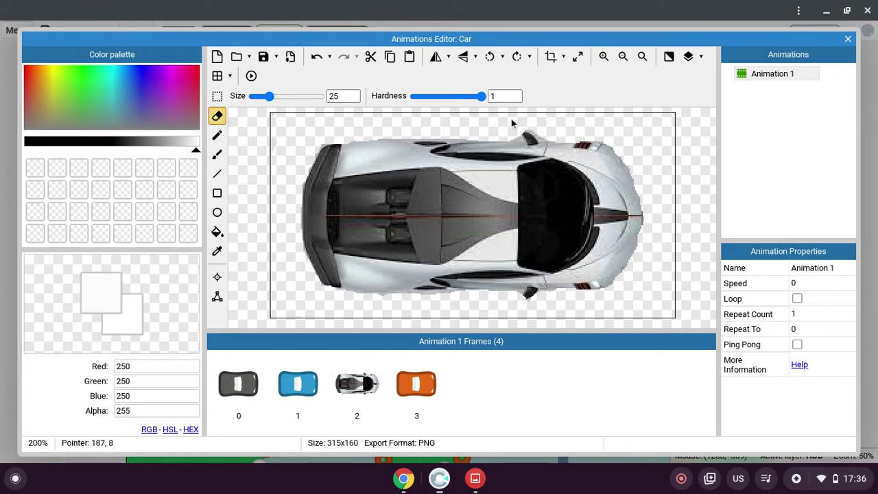
# Step: Erase both side mirrors from the Divo car, close the animations editor and deselect the car in the layout
pyautogui.moveTo(488, 120)
pyautogui.mouseDown()
pyautogui.moveTo(527, 132)
pyautogui.moveTo(540, 124)
pyautogui.moveTo(534, 131)
pyautogui.mouseUp()
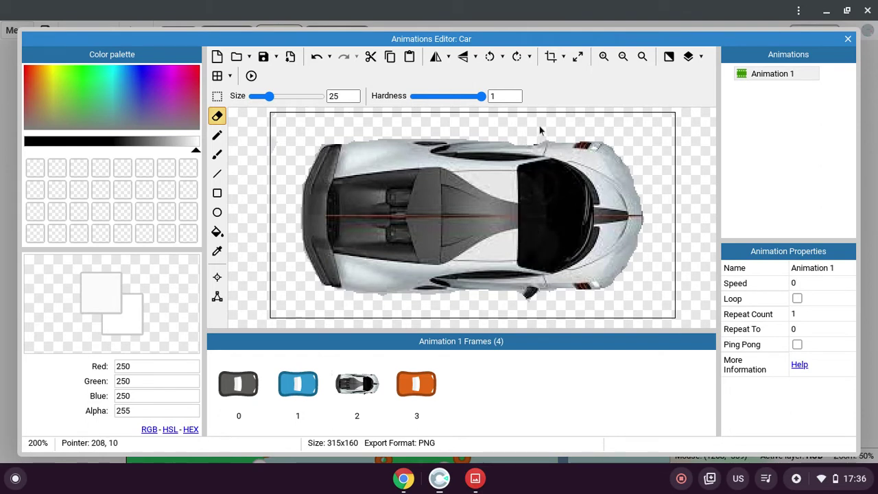
pyautogui.moveTo(532, 292); pyautogui.dragTo(527, 302)
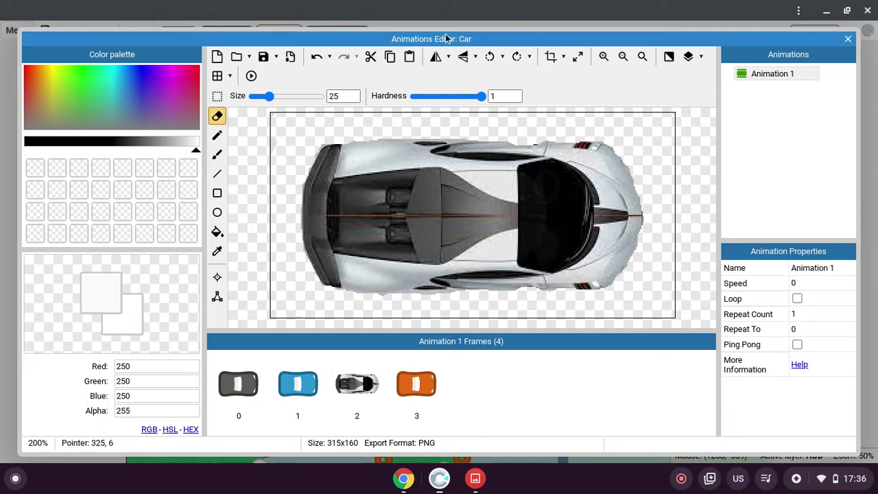
pyautogui.click(848, 40)
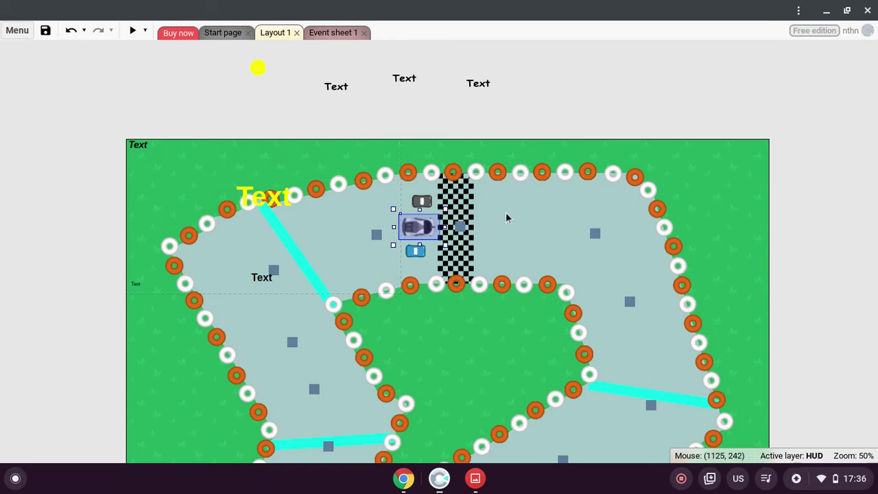
pyautogui.click(482, 131)
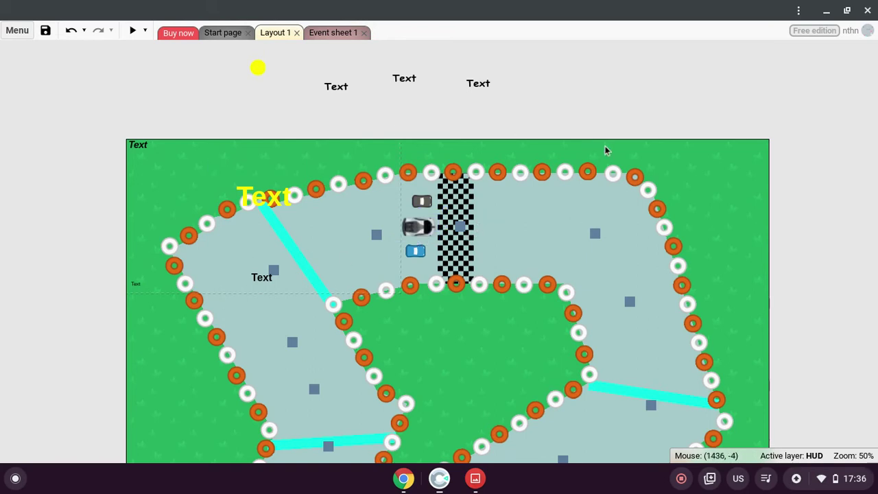
# Step: Review the event sheet's sections, from the global variables and startup countdown to the checkpoints, AI and rankings
pyautogui.scroll(-3, 618, 154)
pyautogui.scroll(3, 613, 164)
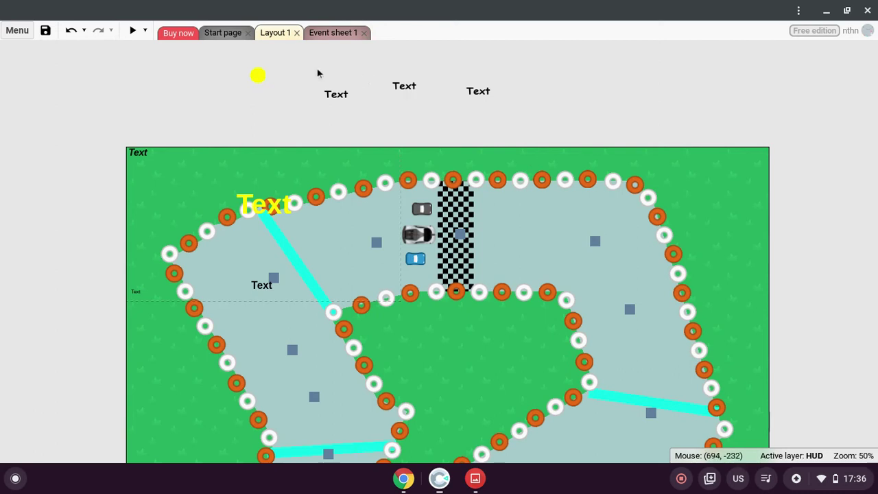
pyautogui.click(345, 34)
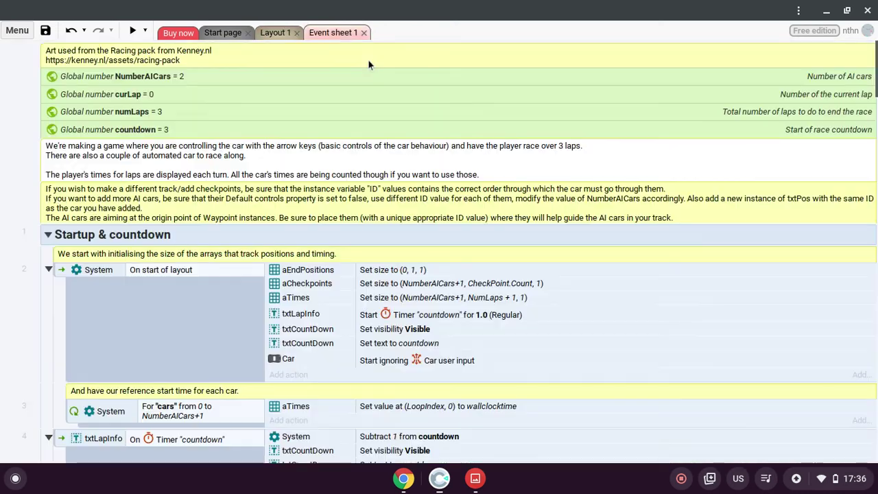
pyautogui.scroll(-1, 385, 82)
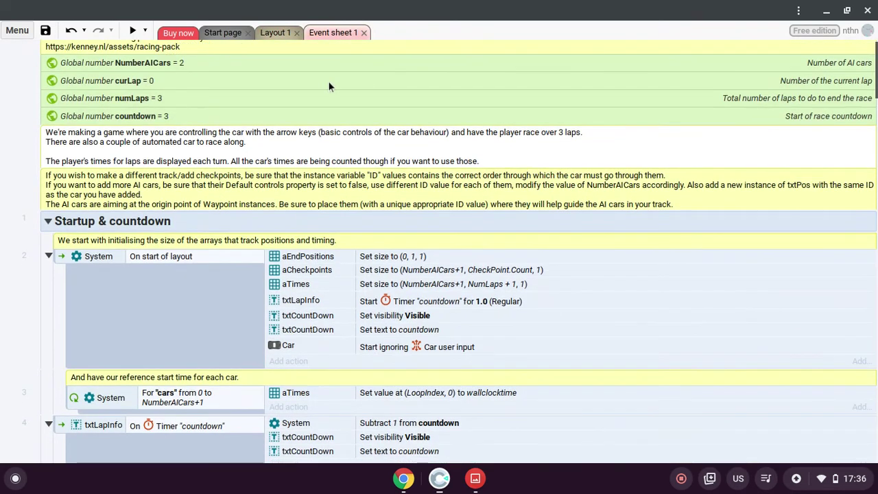
pyautogui.scroll(-1, 326, 86)
pyautogui.scroll(-5, 319, 86)
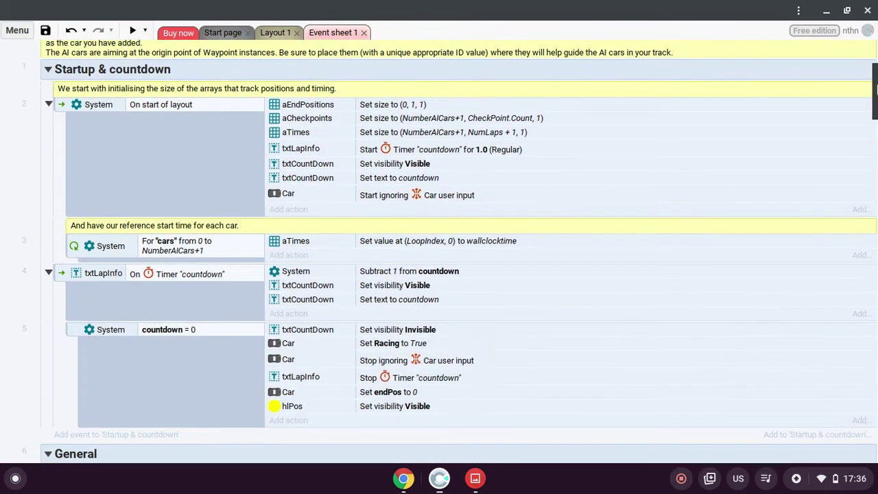
pyautogui.moveTo(875, 85); pyautogui.dragTo(873, 242)
pyautogui.click(813, 482)
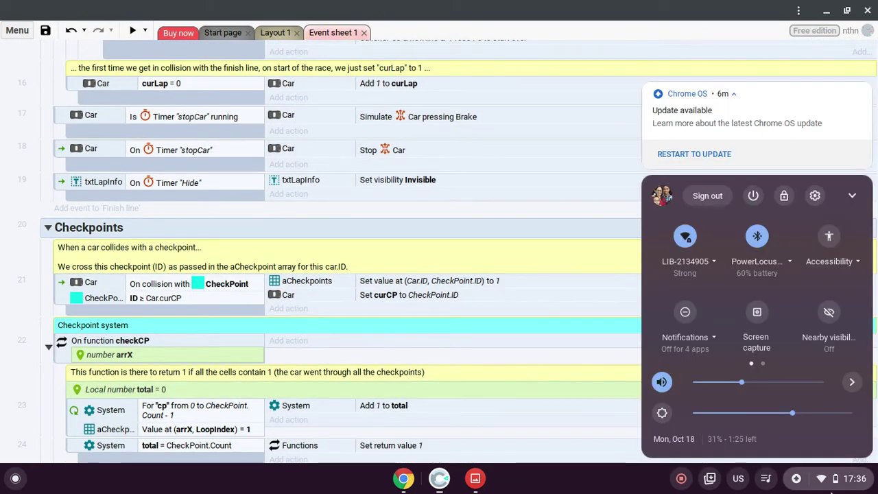
pyautogui.click(831, 491)
pyautogui.scroll(-9, 859, 202)
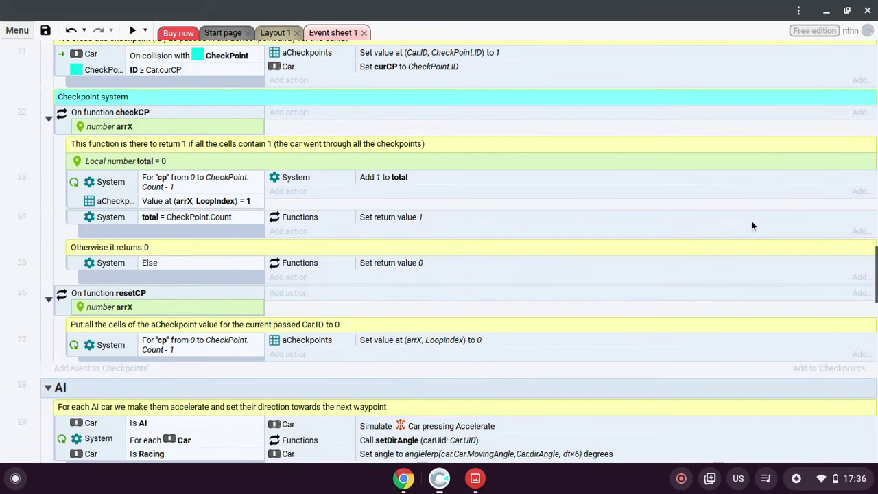
pyautogui.scroll(-2, 760, 225)
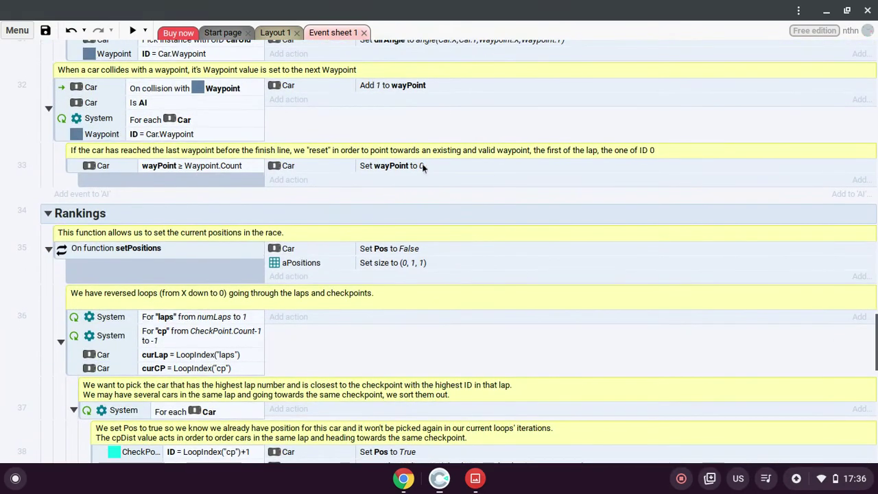
pyautogui.scroll(13, 548, 214)
pyautogui.scroll(-3, 548, 214)
pyautogui.scroll(19, 549, 214)
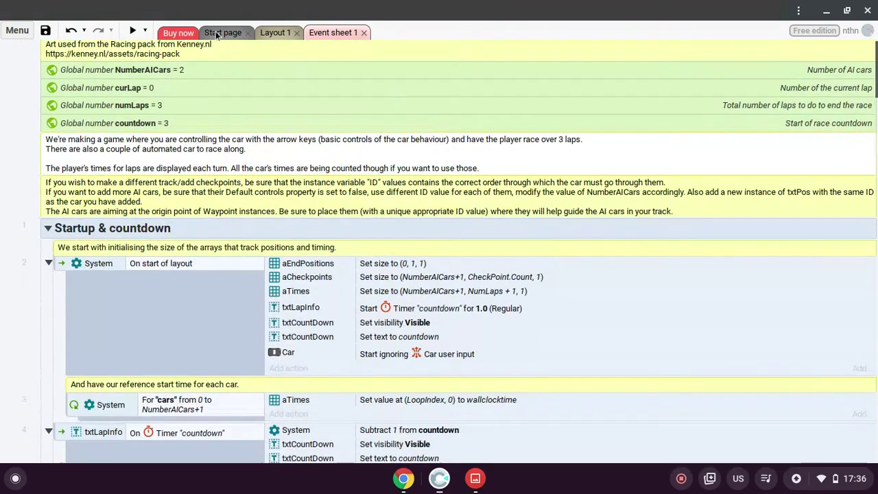
# Step: Return to the layout and shrink the Divo car slightly between the grey and blue cars at the start line
pyautogui.click(223, 35)
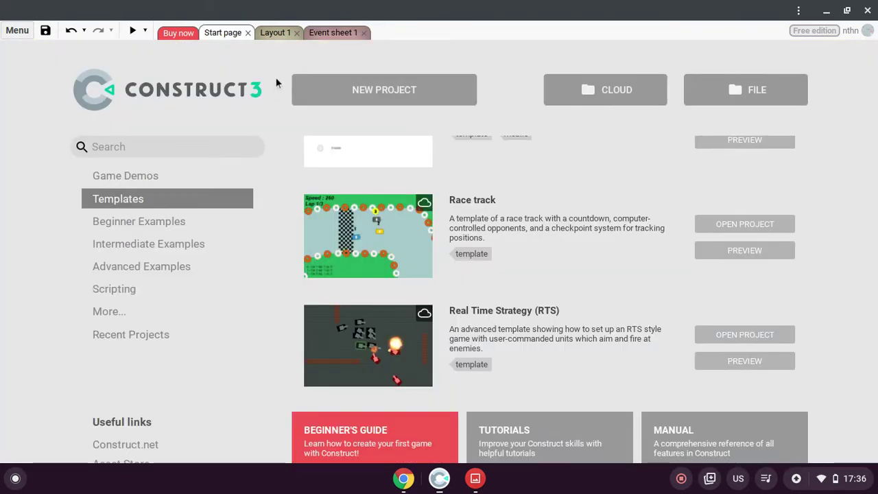
pyautogui.click(287, 35)
pyautogui.scroll(-5, 328, 185)
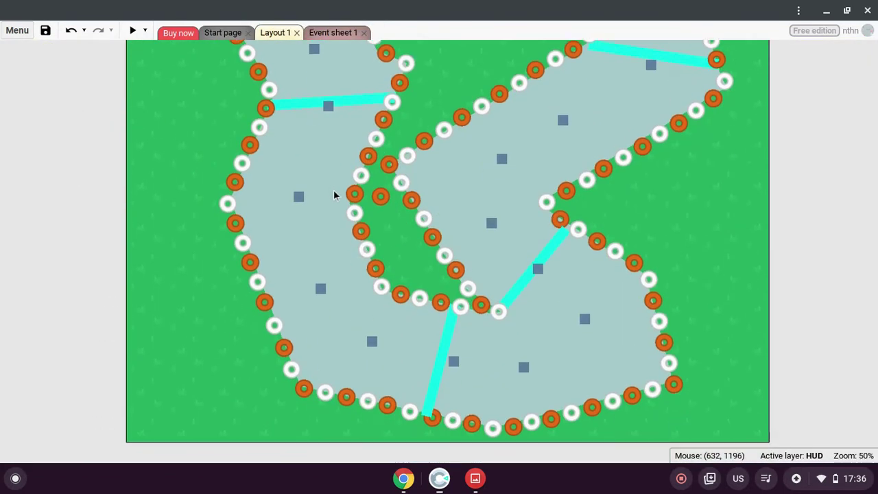
pyautogui.scroll(10, 363, 194)
pyautogui.scroll(-3, 371, 192)
pyautogui.scroll(-3, 371, 192)
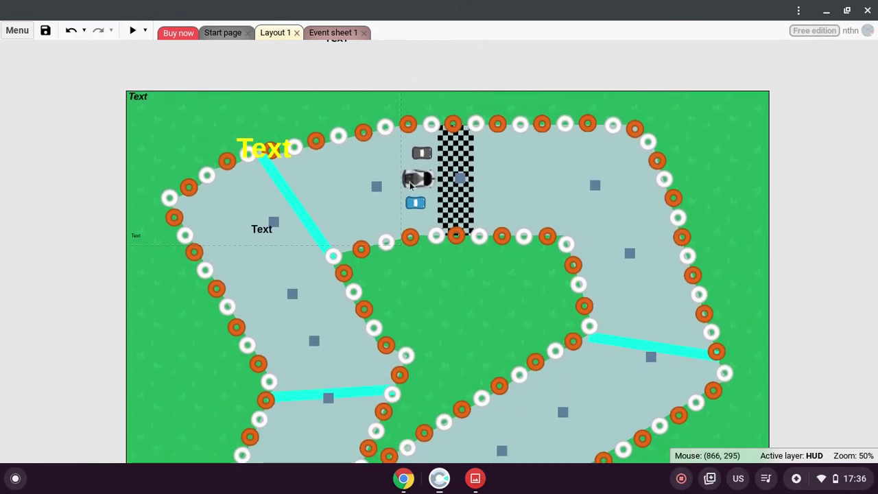
pyautogui.click(420, 180)
pyautogui.moveTo(445, 162); pyautogui.dragTo(418, 177)
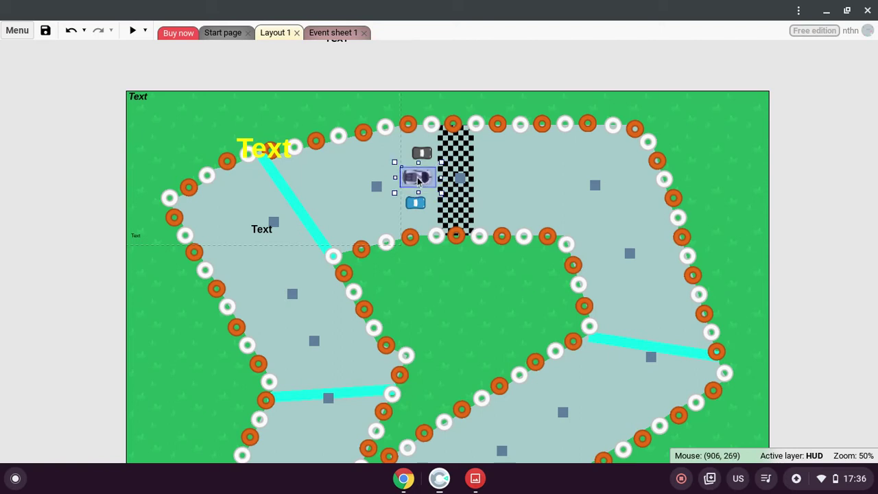
pyautogui.click(417, 215)
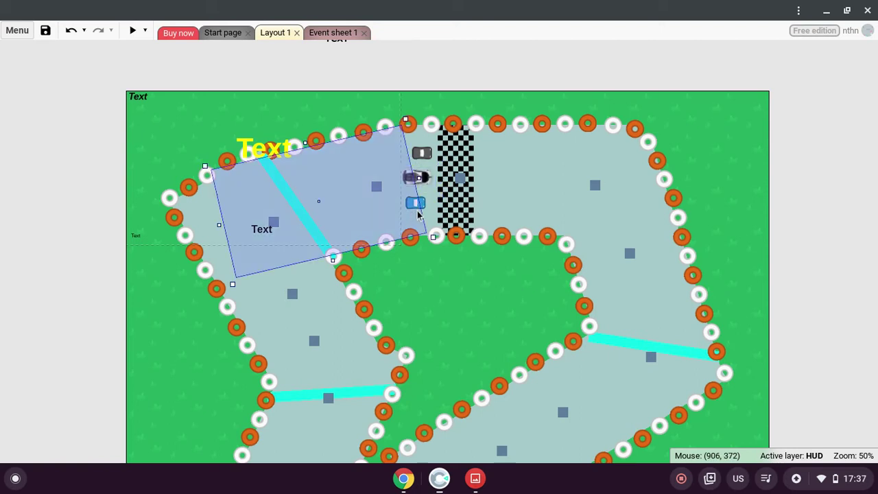
# Step: Stretch the blue car and the grey car lengthwise at the start line to roughly the Divo car's length
pyautogui.click(424, 207)
pyautogui.moveTo(417, 203); pyautogui.dragTo(421, 205)
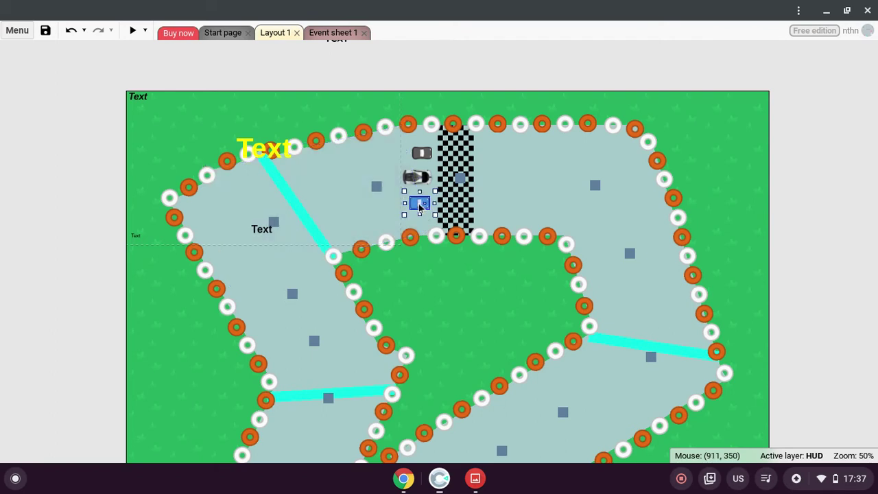
pyautogui.moveTo(405, 203); pyautogui.dragTo(395, 204)
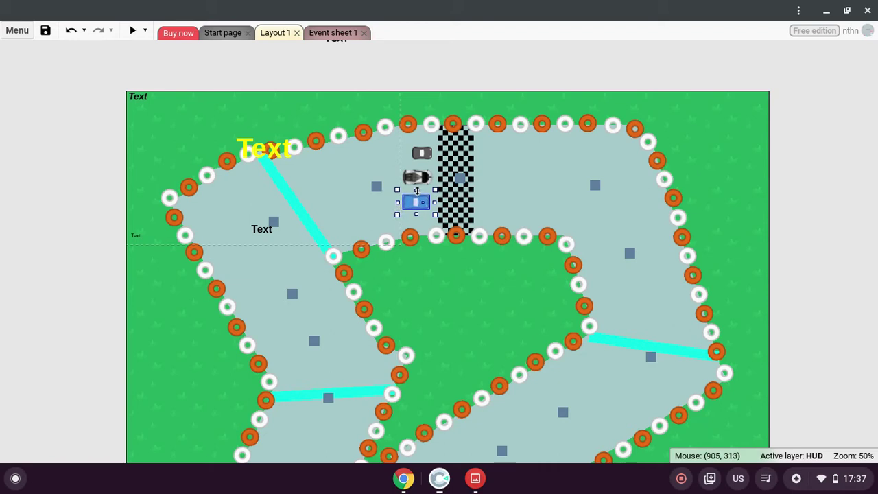
pyautogui.click(421, 162)
pyautogui.click(420, 156)
pyautogui.moveTo(406, 154); pyautogui.dragTo(418, 141)
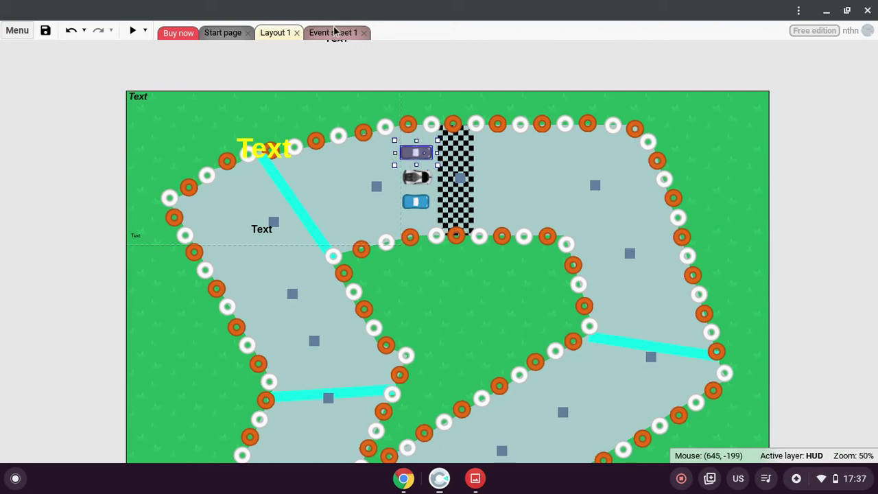
# Step: Save the project and preview the RaceTrack game in a maximized window
pyautogui.click(45, 31)
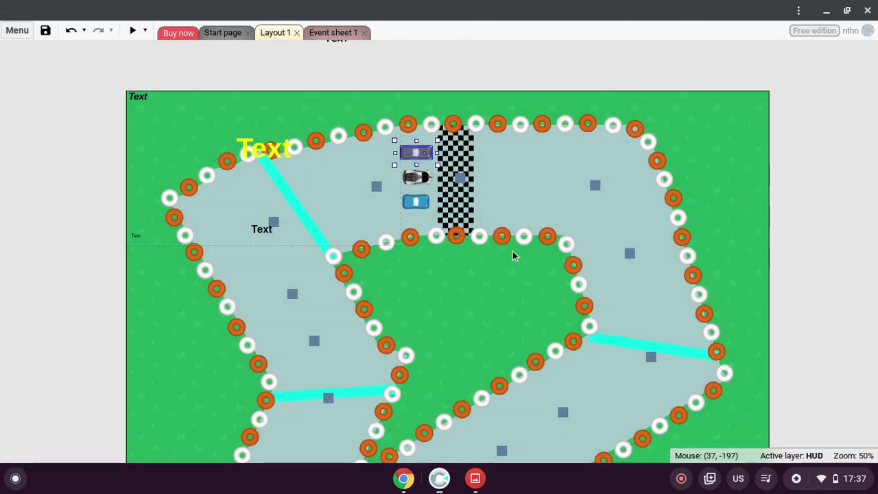
pyautogui.press('F5')
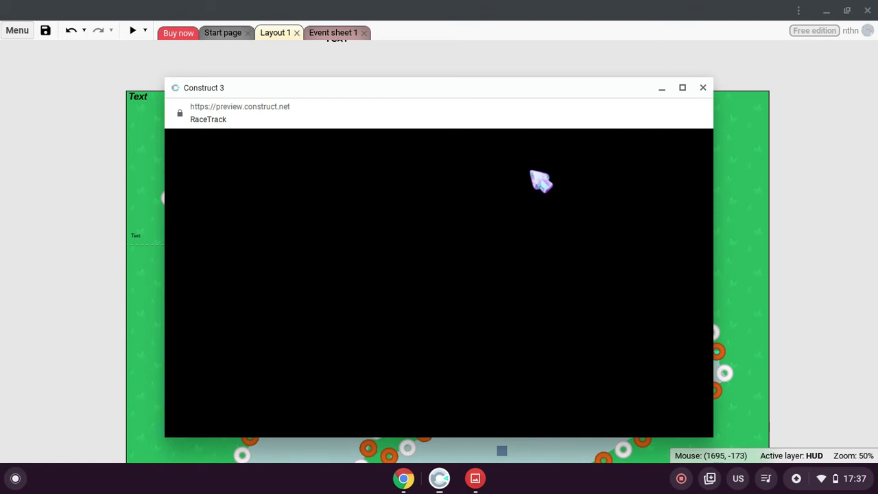
pyautogui.click(683, 87)
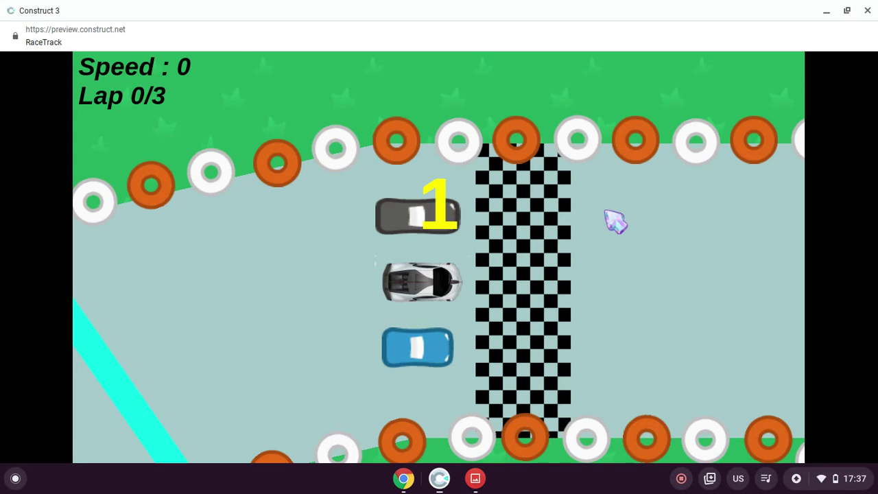
# Step: Drive the grey car through the first lap, steering around the track and back over the start line
pyautogui.press('Up')
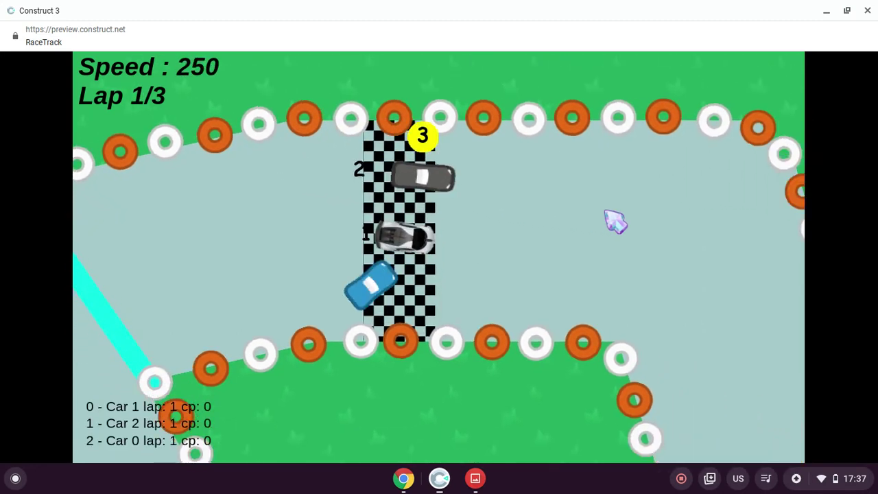
pyautogui.press('Right')
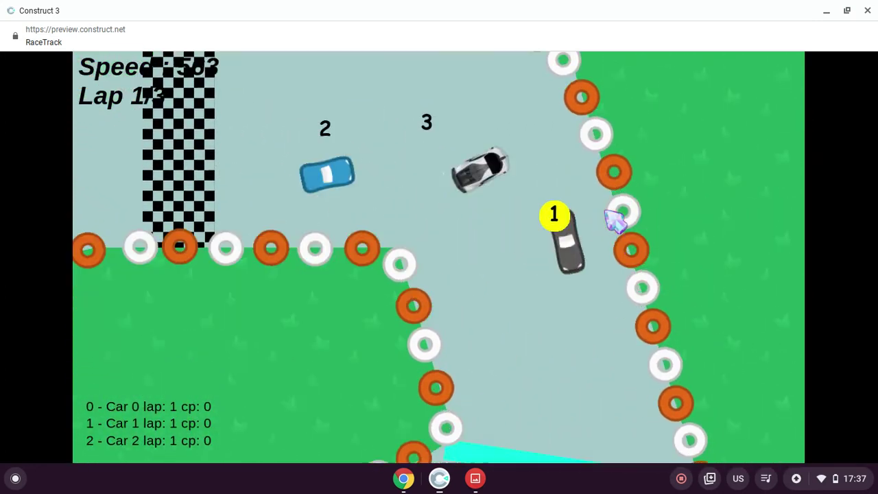
pyautogui.press('Right')
pyautogui.press('Left')
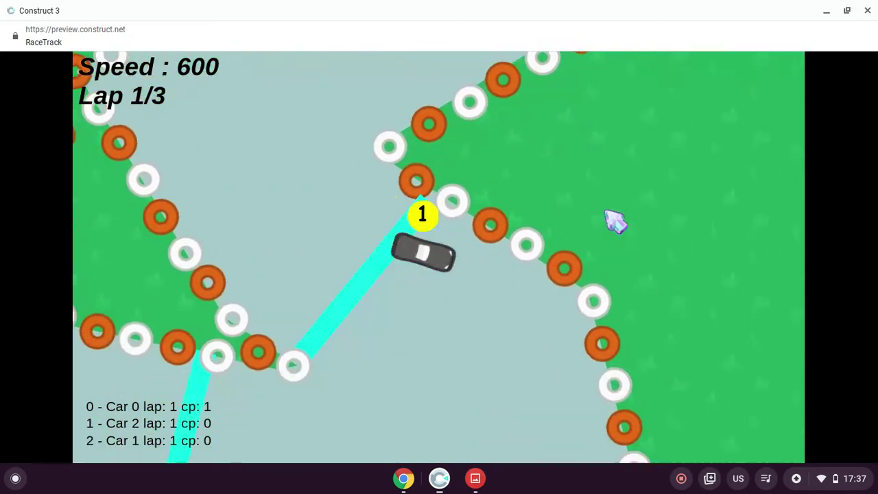
pyautogui.press('Right')
pyautogui.press('Left')
pyautogui.press('Right')
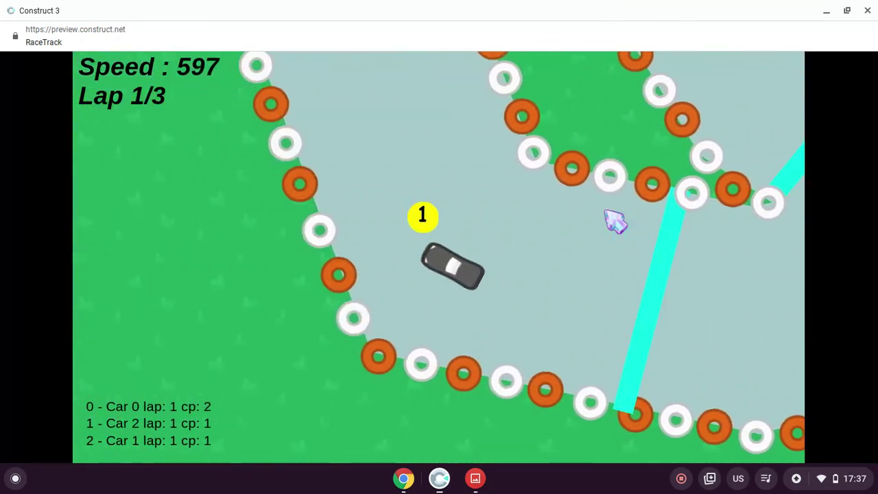
pyautogui.press('Right')
pyautogui.press('Left')
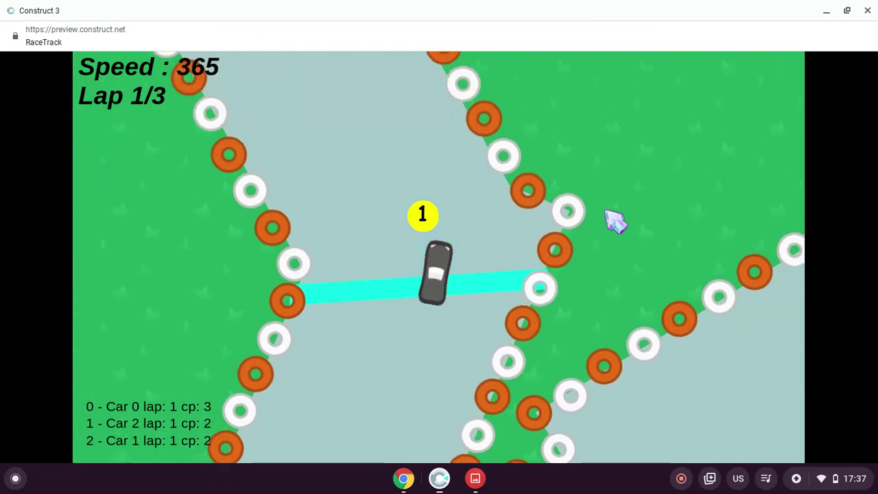
pyautogui.press('Up')
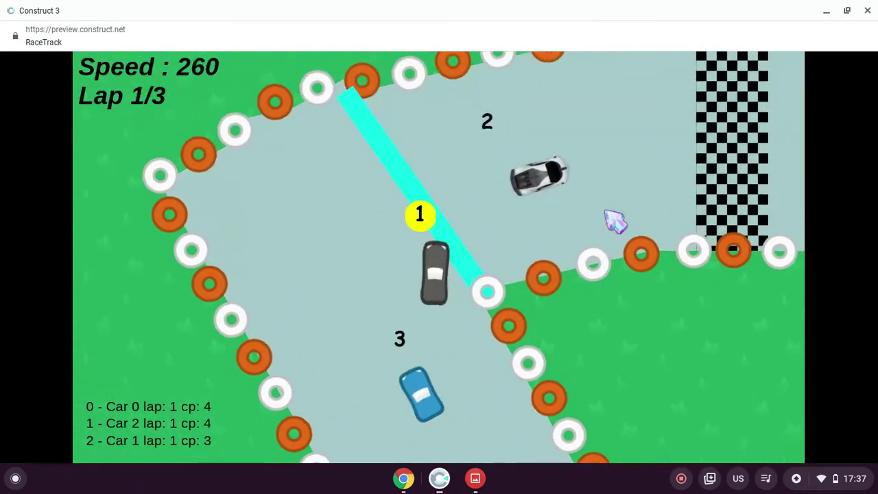
pyautogui.press('Up')
pyautogui.press('Right')
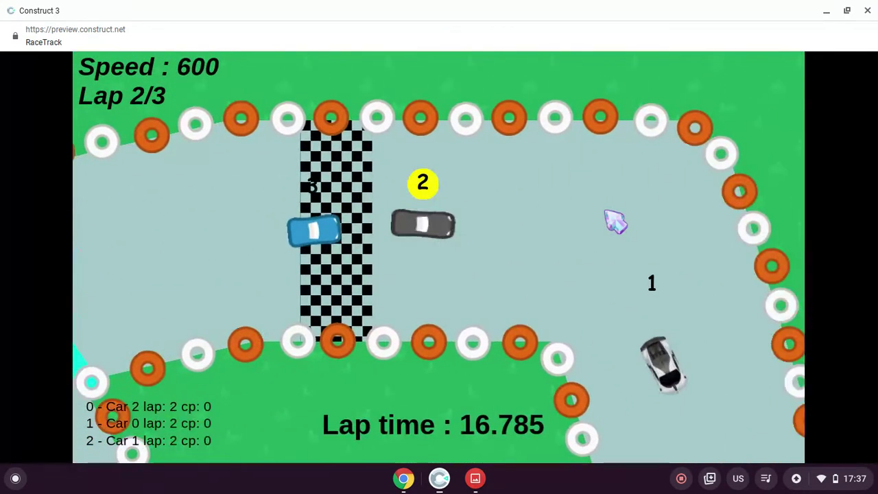
# Step: Drive the grey car through the remaining two laps to finish the race, and close the game preview
pyautogui.press('Up')
pyautogui.press('Right')
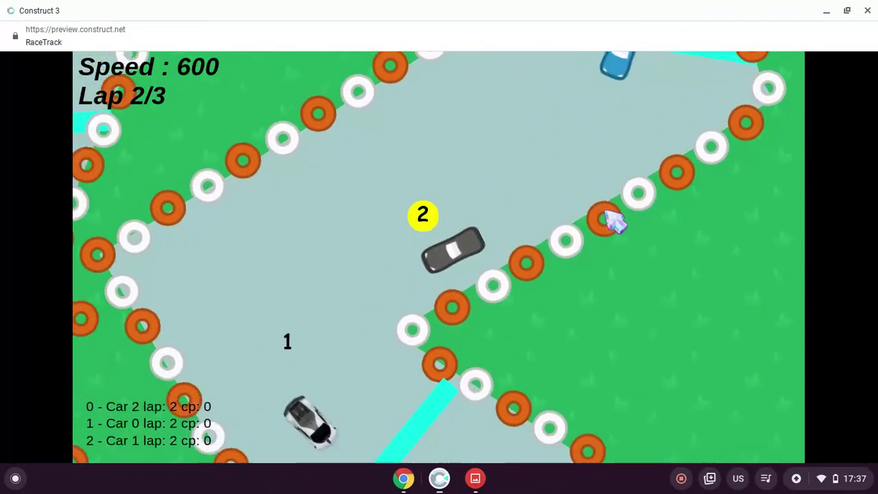
pyautogui.press('Up')
pyautogui.press('Left')
pyautogui.press('Right')
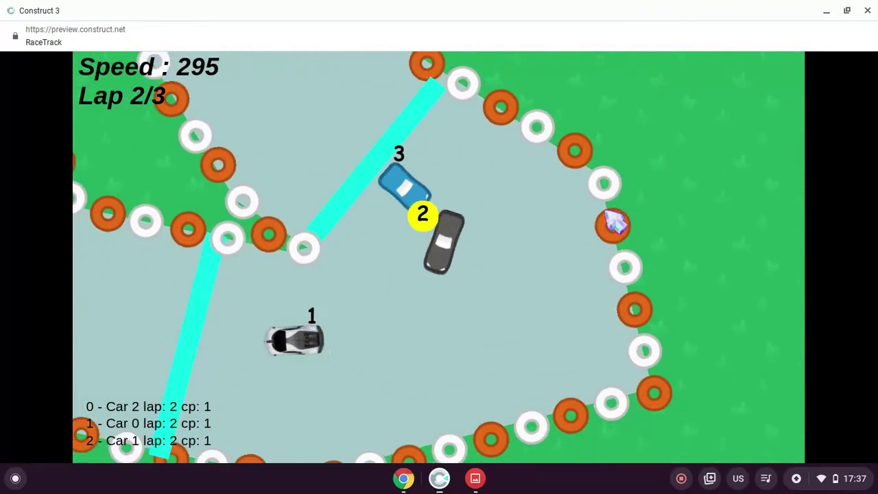
pyautogui.press('Up')
pyautogui.press('Right')
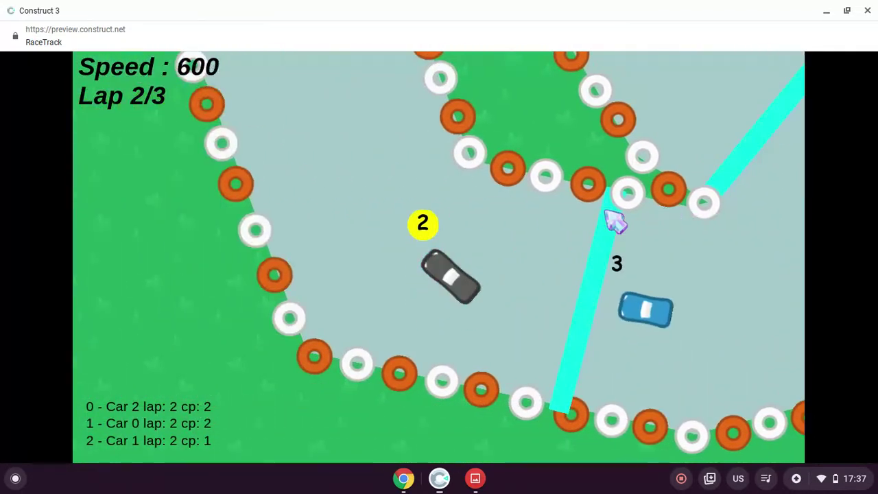
pyautogui.press('Up')
pyautogui.press('Right')
pyautogui.press('Left')
pyautogui.press('Right')
pyautogui.press('Up')
pyautogui.press('Right')
pyautogui.press('Up')
pyautogui.press('Right')
pyautogui.press('Down')
pyautogui.press('Up')
pyautogui.press('Left')
pyautogui.press('Up')
pyautogui.press('Left')
pyautogui.press('Right')
pyautogui.press('Down')
pyautogui.press('Up')
pyautogui.press('Left')
pyautogui.press('Up')
pyautogui.press('Right')
pyautogui.press('Left')
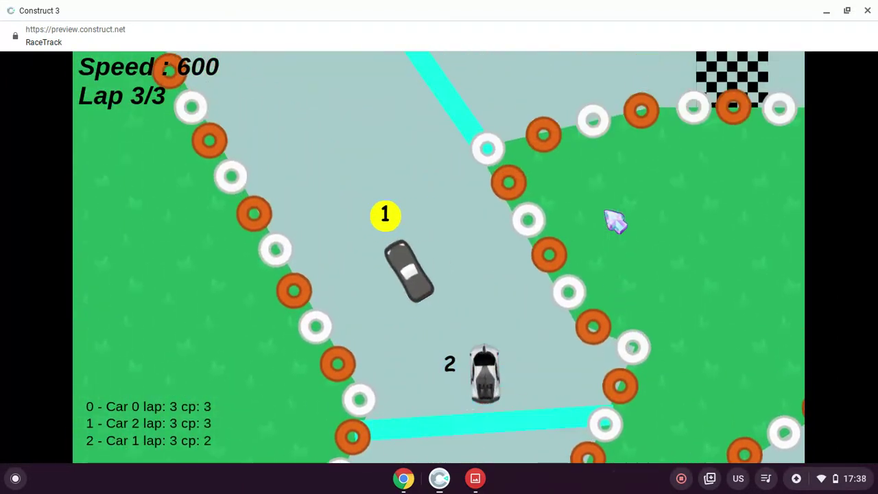
pyautogui.press('Up')
pyautogui.press('Right')
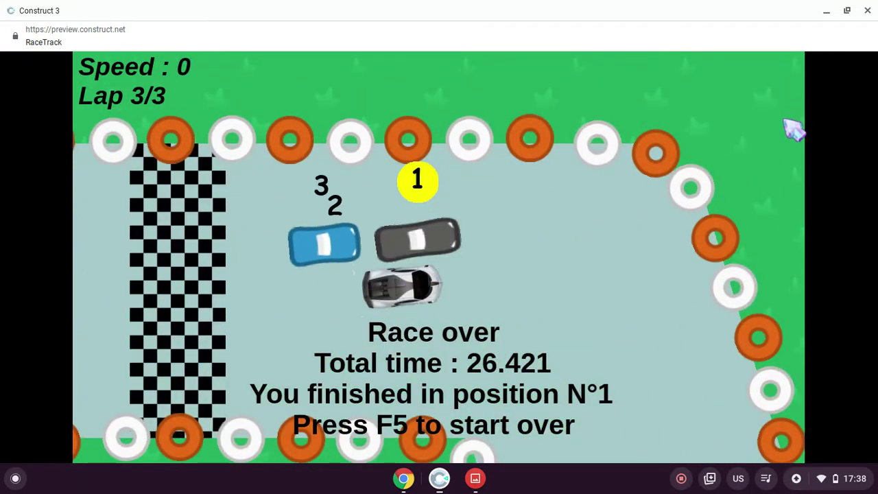
pyautogui.click(870, 8)
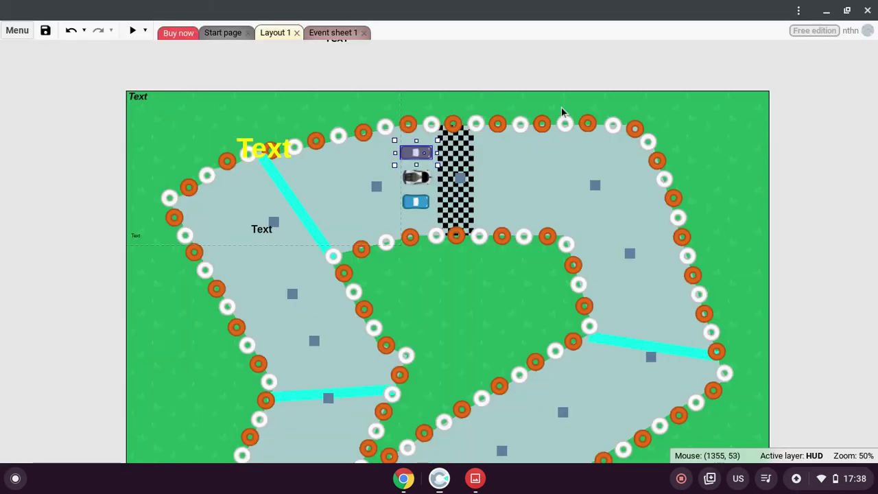
# Step: Review the event sheet from the startup countdown to the AI and rankings sections, and glance at the start page's templates
pyautogui.click(426, 178)
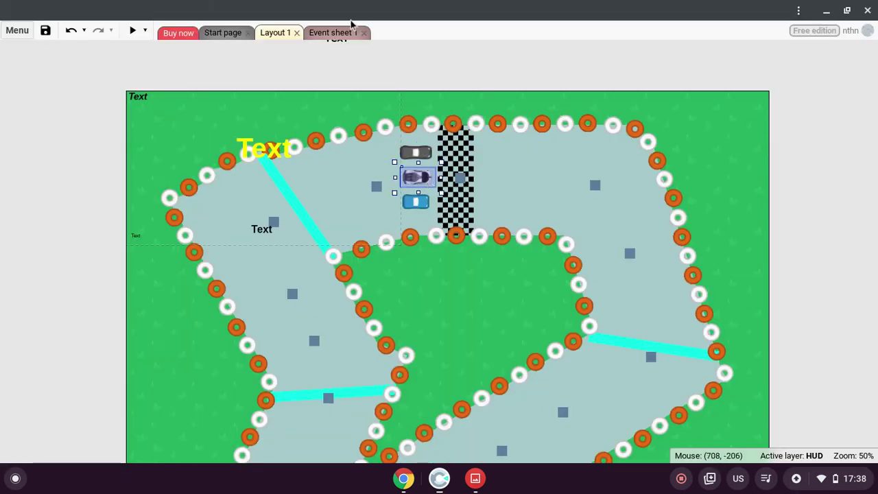
pyautogui.click(338, 34)
pyautogui.scroll(-5, 502, 198)
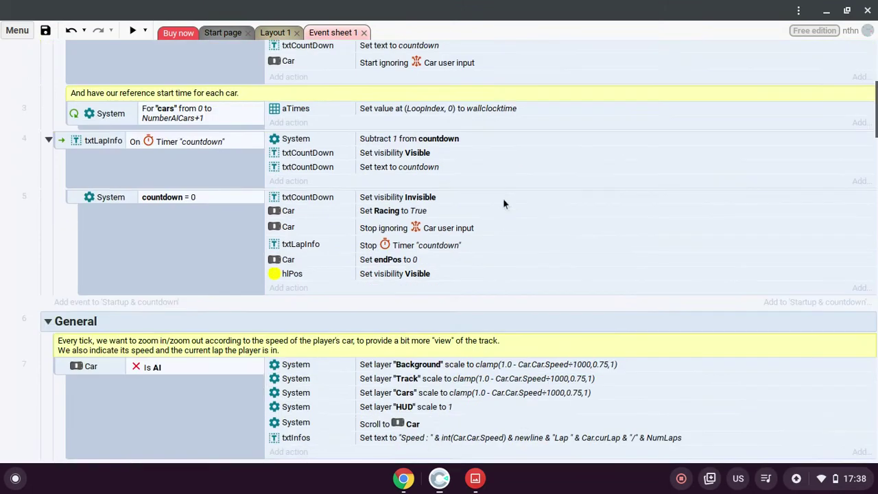
pyautogui.scroll(3, 501, 197)
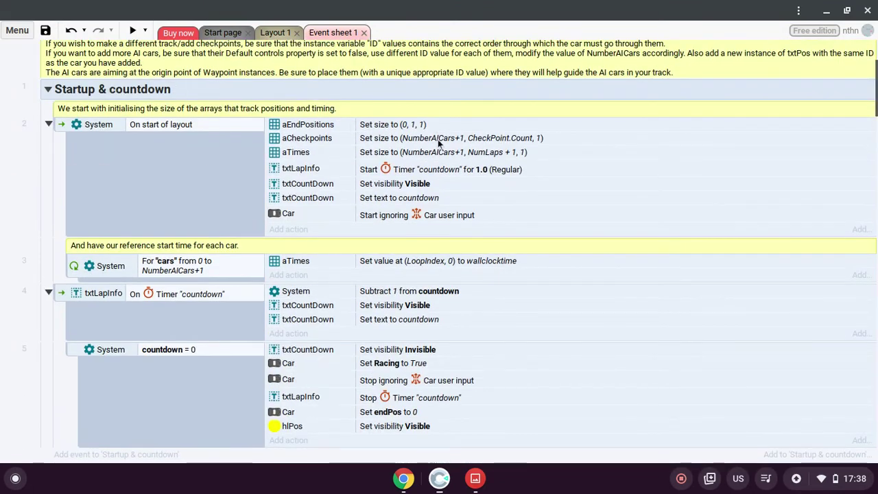
pyautogui.scroll(-20, 438, 140)
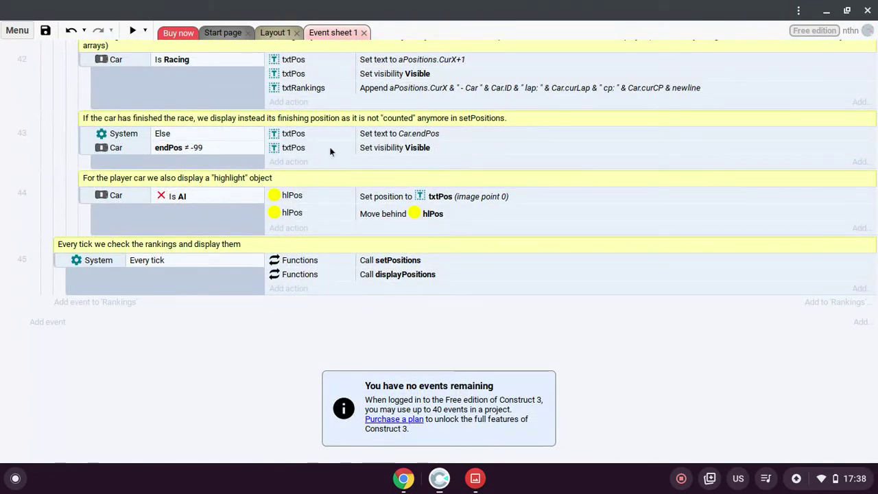
pyautogui.scroll(4, 330, 151)
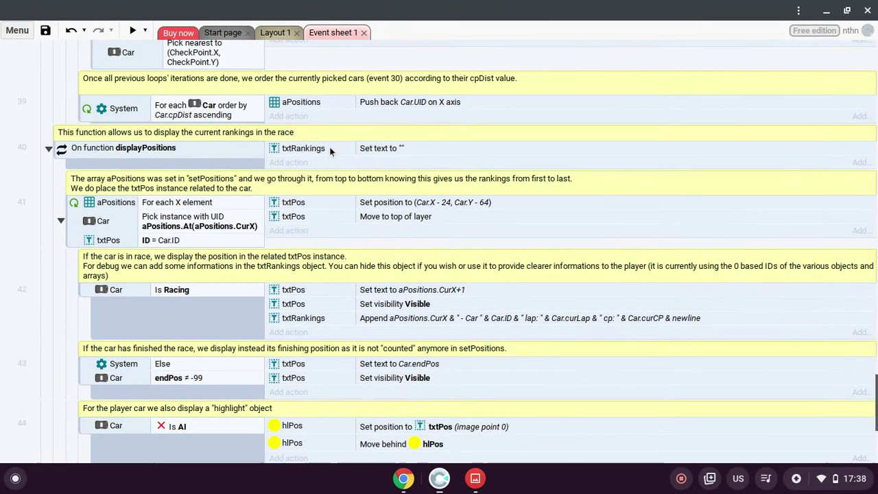
pyautogui.scroll(2, 330, 151)
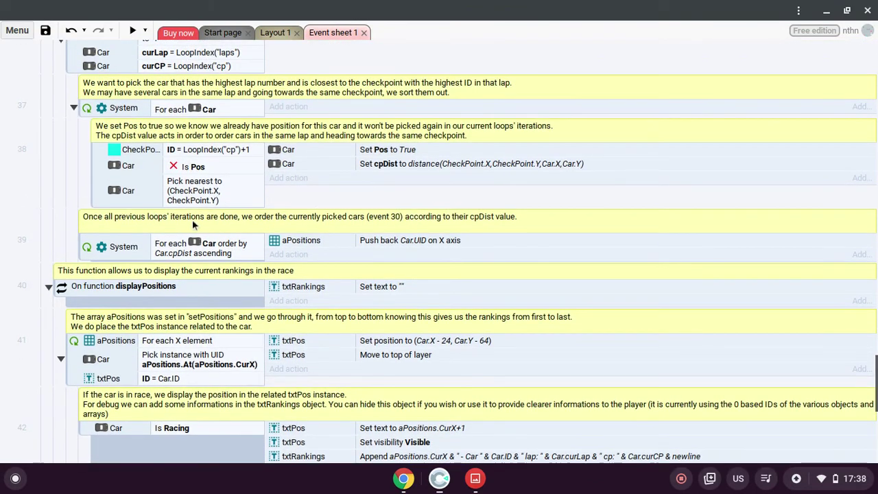
pyautogui.scroll(12, 193, 223)
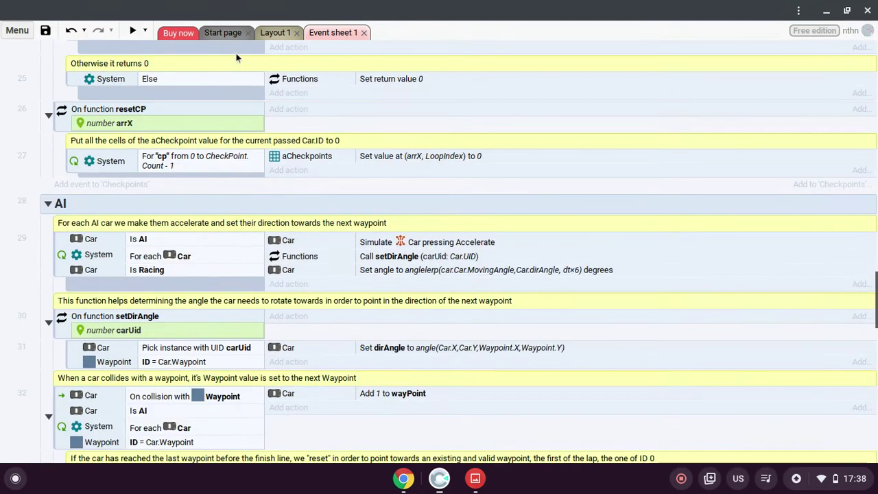
pyautogui.scroll(-12, 233, 117)
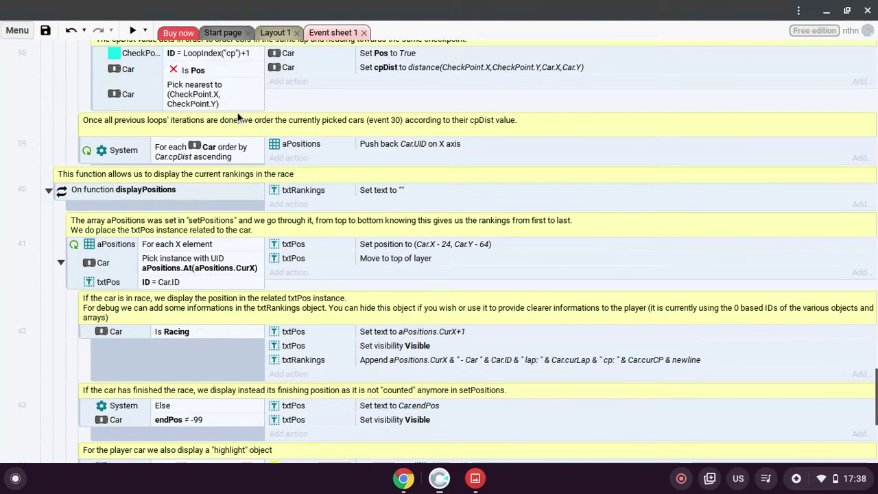
pyautogui.click(232, 35)
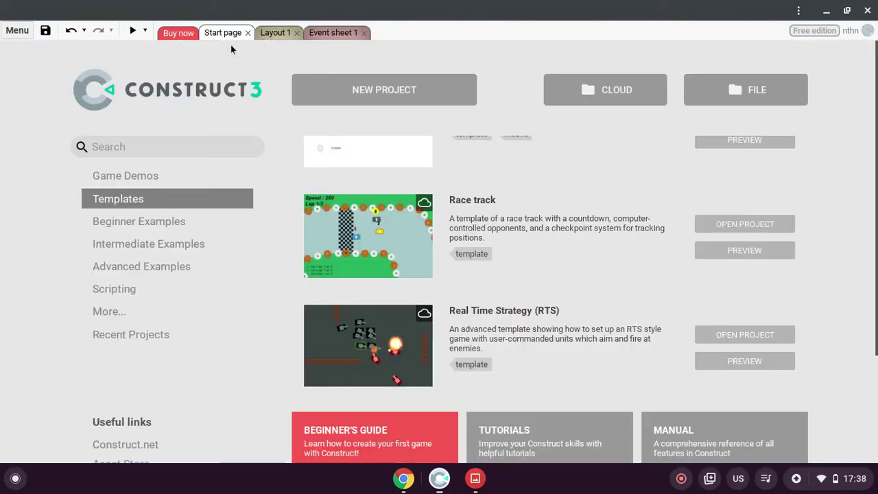
# Step: Return to Layout 1 and enlarge the blue car slightly toward its rear at the start line
pyautogui.click(271, 33)
pyautogui.scroll(-1, 539, 234)
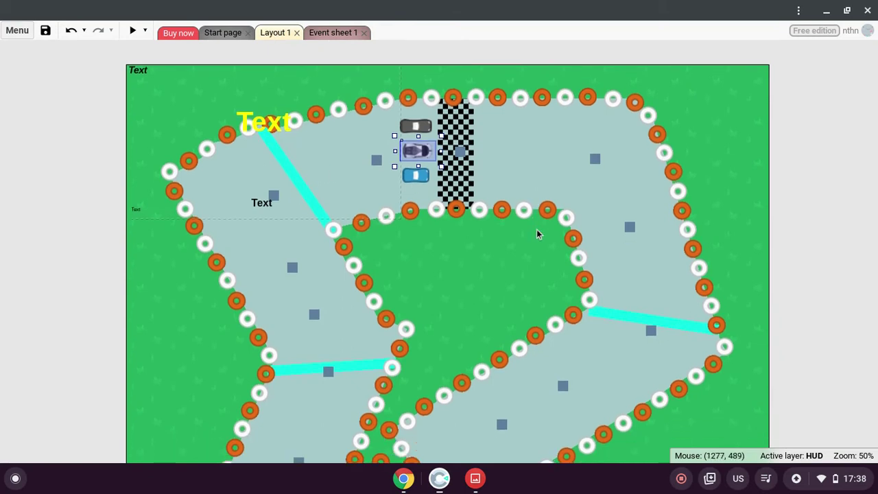
pyautogui.click(427, 177)
pyautogui.moveTo(434, 186); pyautogui.dragTo(413, 174)
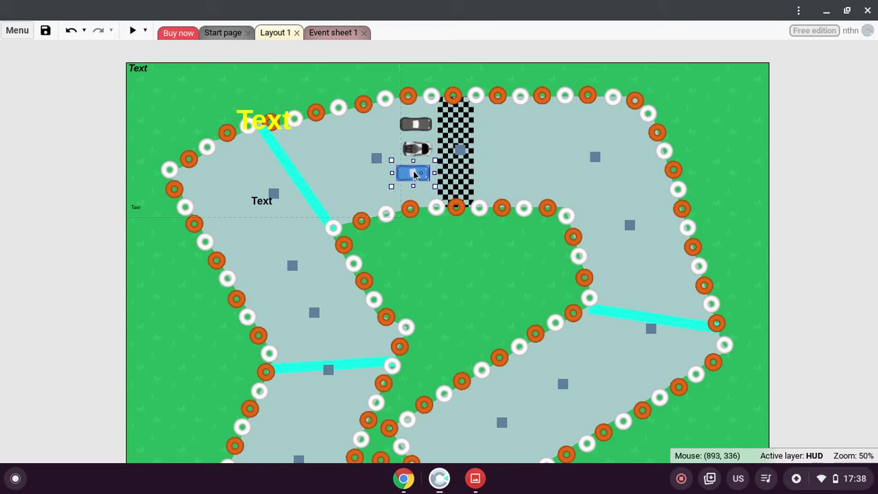
# Step: Examine a white tyre on the inner track edge and the available new object types, inserting nothing
pyautogui.click(579, 281)
pyautogui.moveTo(579, 267); pyautogui.dragTo(590, 249)
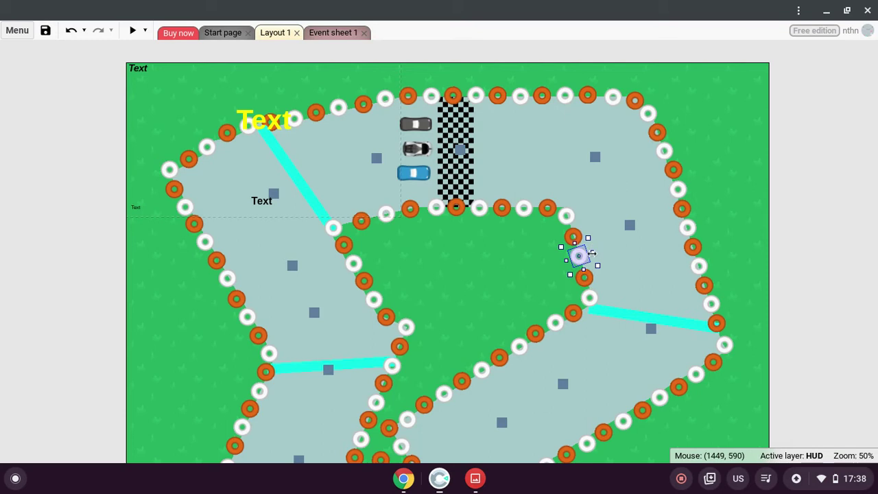
pyautogui.rightClick(378, 253)
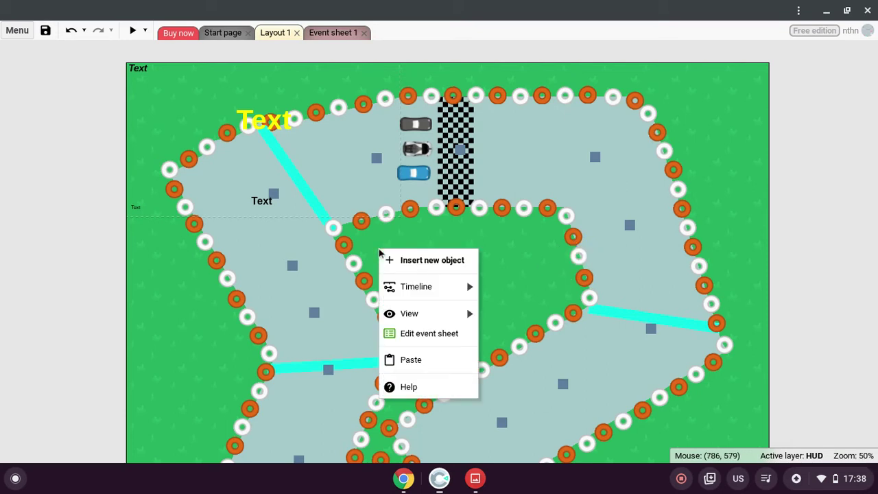
pyautogui.click(455, 260)
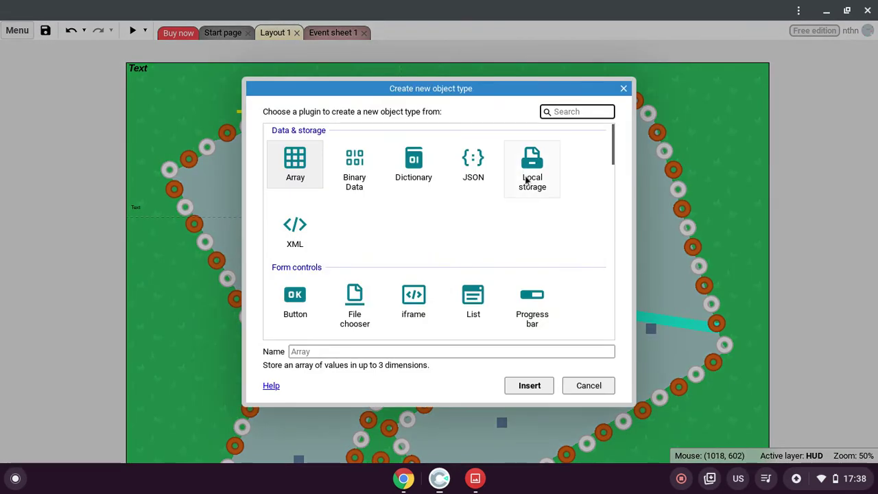
pyautogui.scroll(-1, 528, 178)
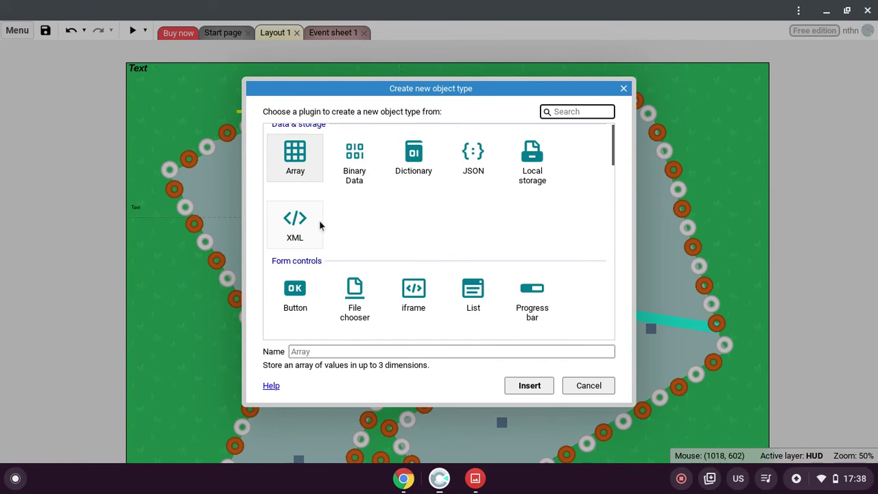
pyautogui.click(624, 89)
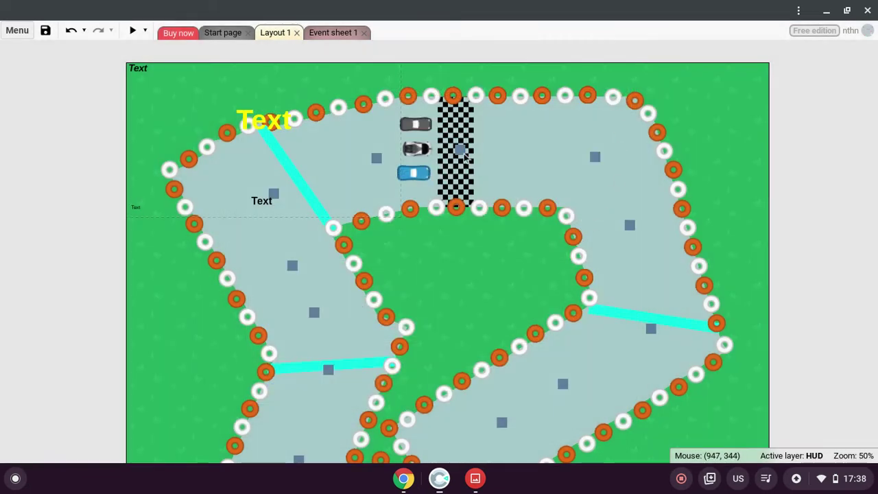
# Step: Look through the new object types from Data & storage to Media, reading the descriptions of Audio and Speech recognition
pyautogui.scroll(1, 724, 176)
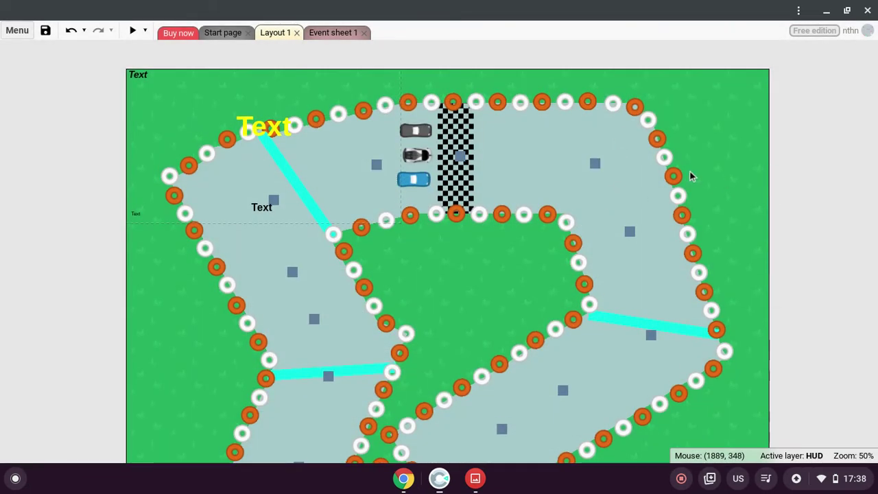
pyautogui.rightClick(689, 176)
pyautogui.click(701, 183)
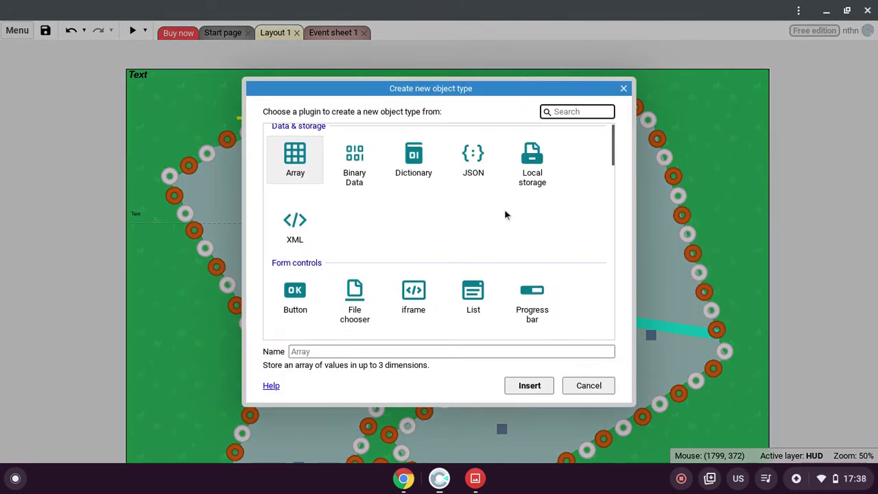
pyautogui.scroll(-2, 504, 213)
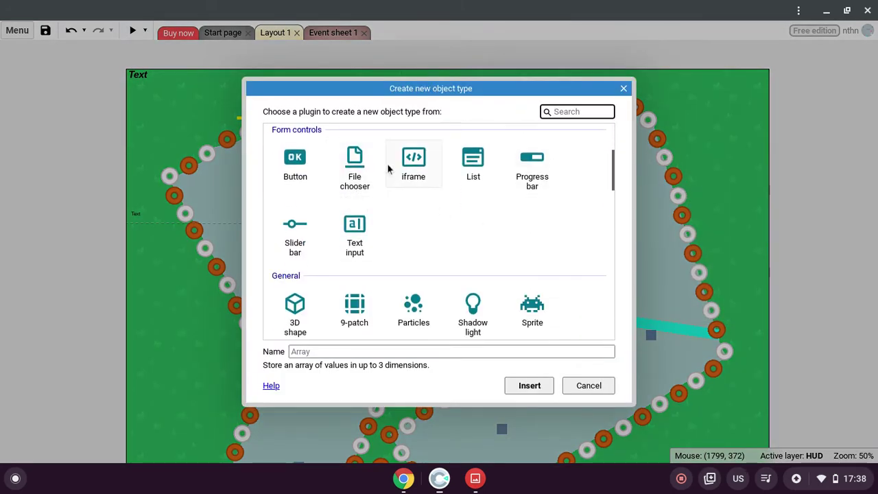
pyautogui.scroll(-3, 422, 204)
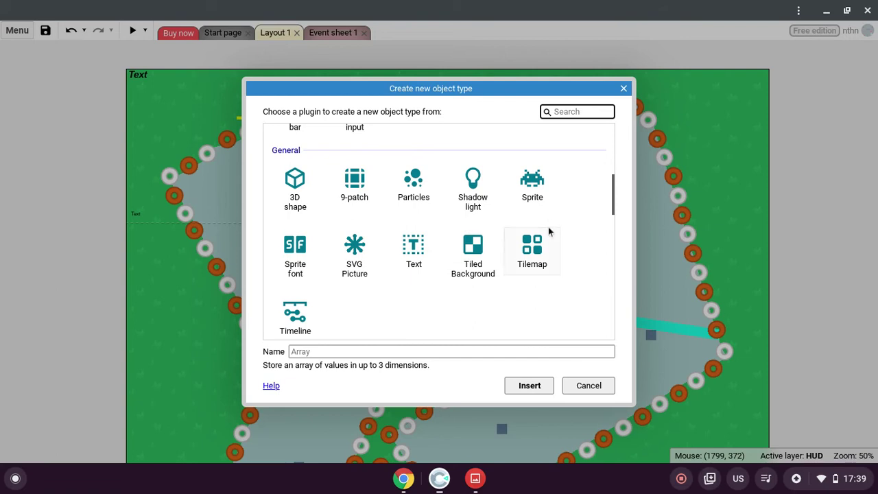
pyautogui.scroll(-2, 408, 264)
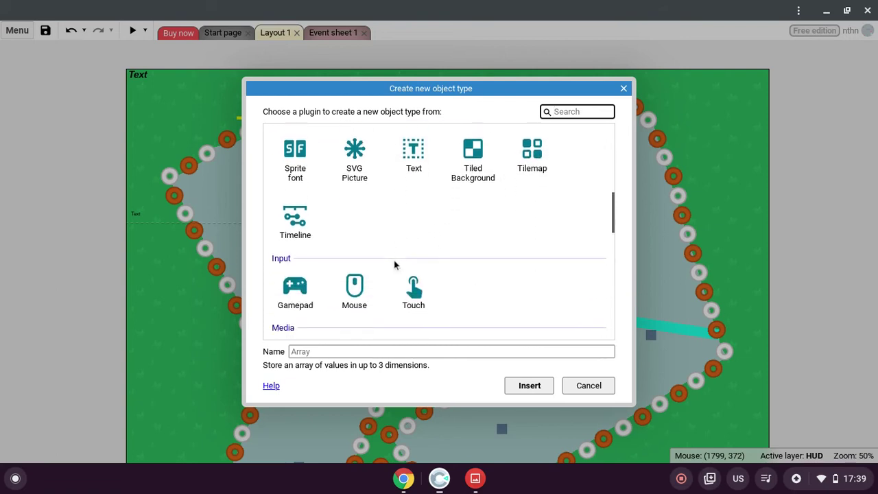
pyautogui.scroll(-2, 402, 265)
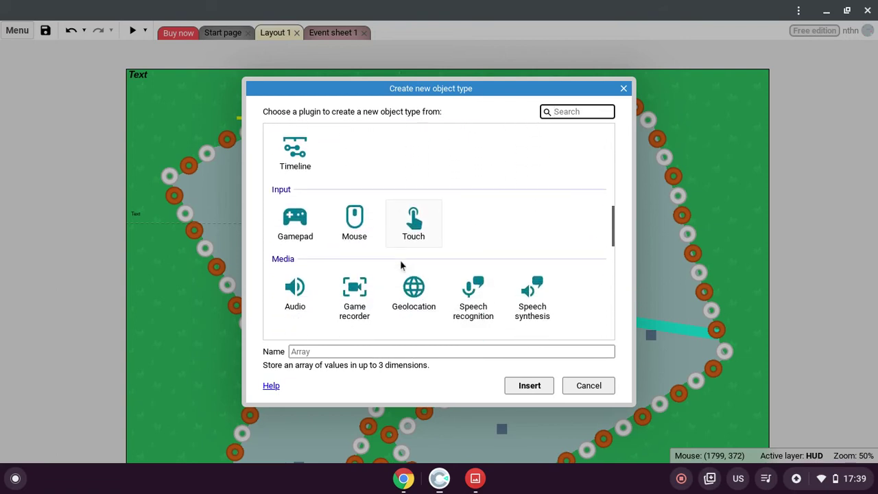
pyautogui.click(318, 209)
pyautogui.scroll(-1, 346, 206)
pyautogui.click(313, 219)
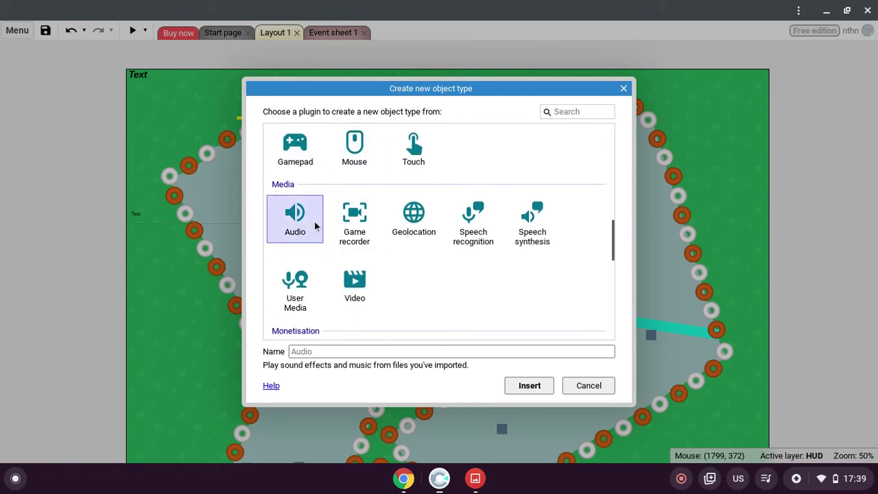
pyautogui.click(489, 246)
pyautogui.scroll(-2, 476, 257)
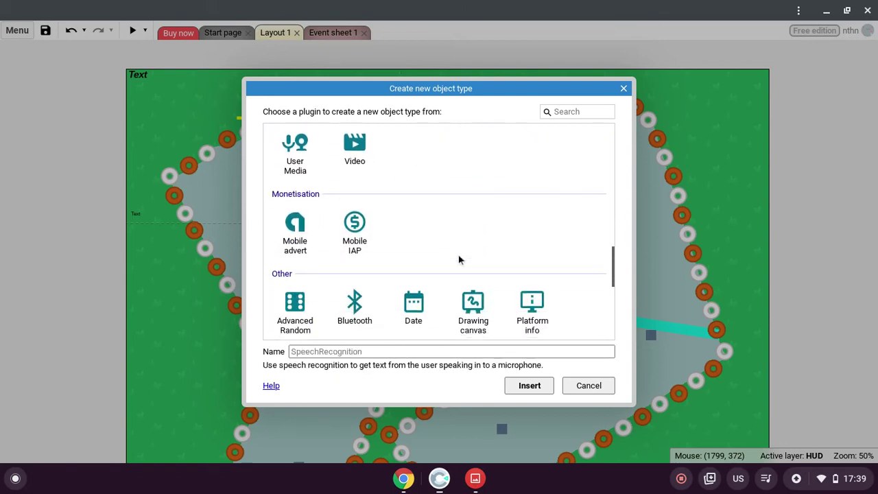
# Step: Review the remaining object types, including the Progress bar description, and close the list without inserting anything
pyautogui.scroll(3, 418, 253)
pyautogui.scroll(-3, 423, 254)
pyautogui.scroll(-3, 419, 258)
pyautogui.scroll(2, 418, 258)
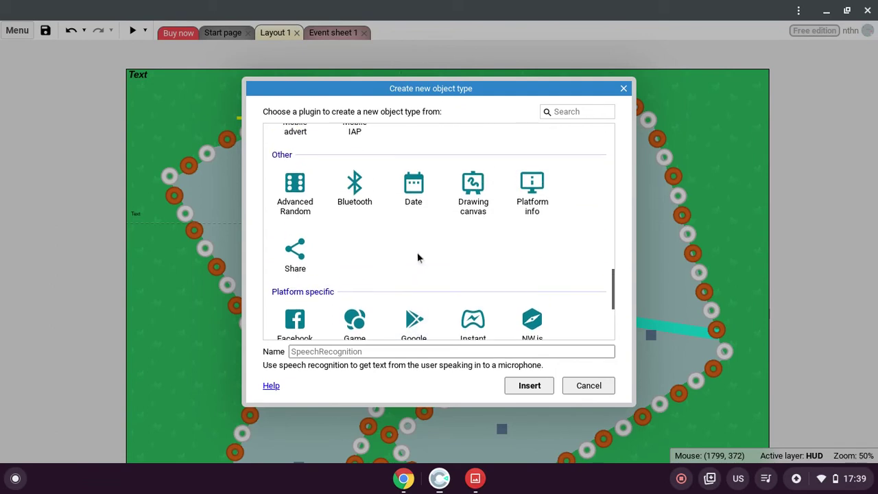
pyautogui.scroll(2, 417, 257)
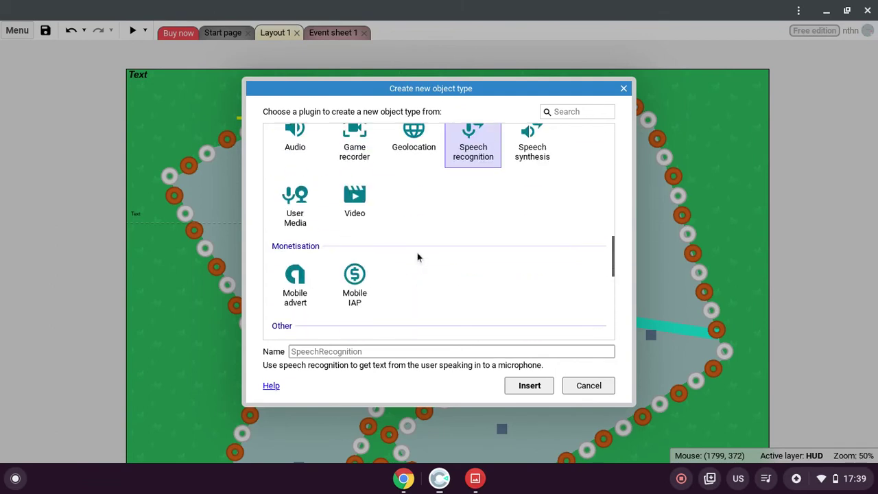
pyautogui.scroll(4, 417, 257)
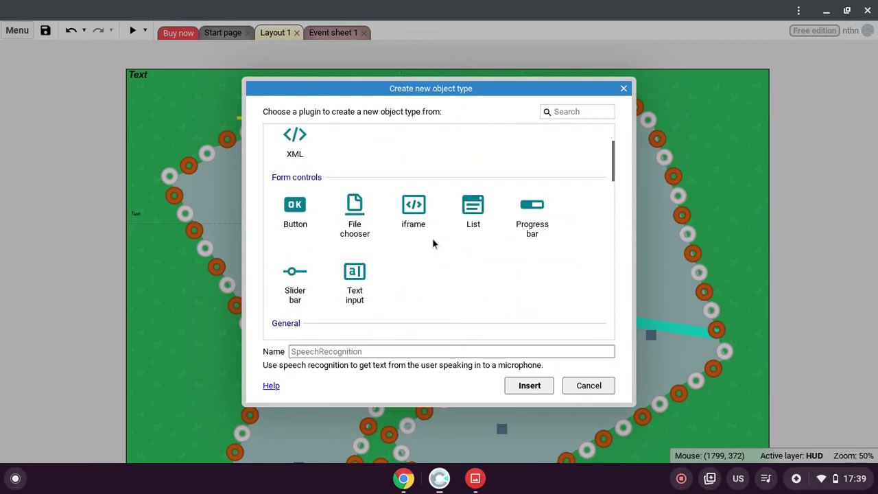
pyautogui.click(534, 248)
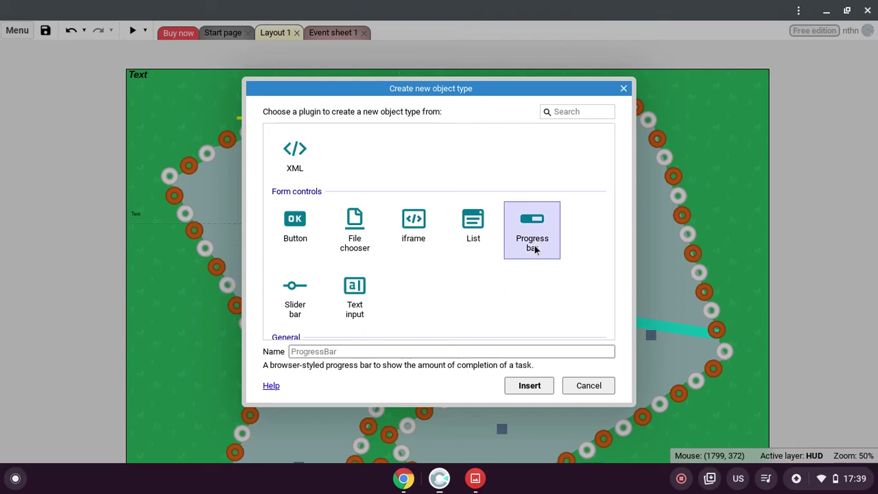
pyautogui.scroll(2, 533, 251)
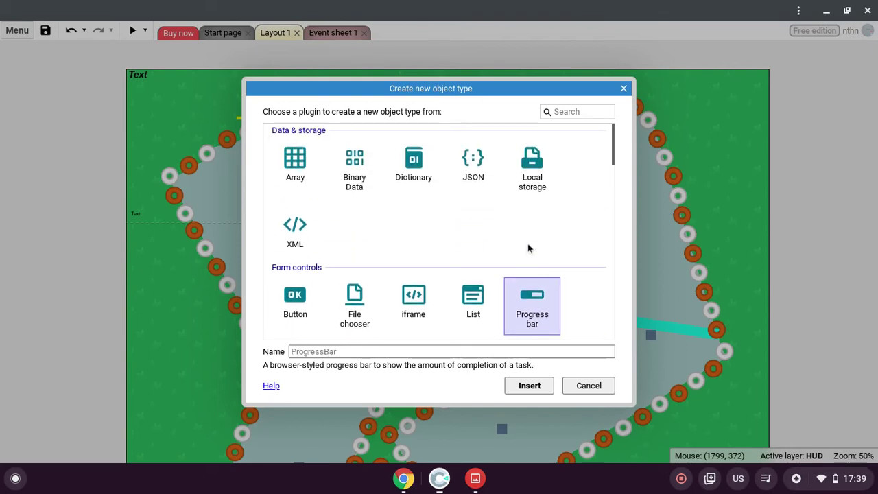
pyautogui.scroll(-1, 527, 242)
pyautogui.scroll(-1, 366, 226)
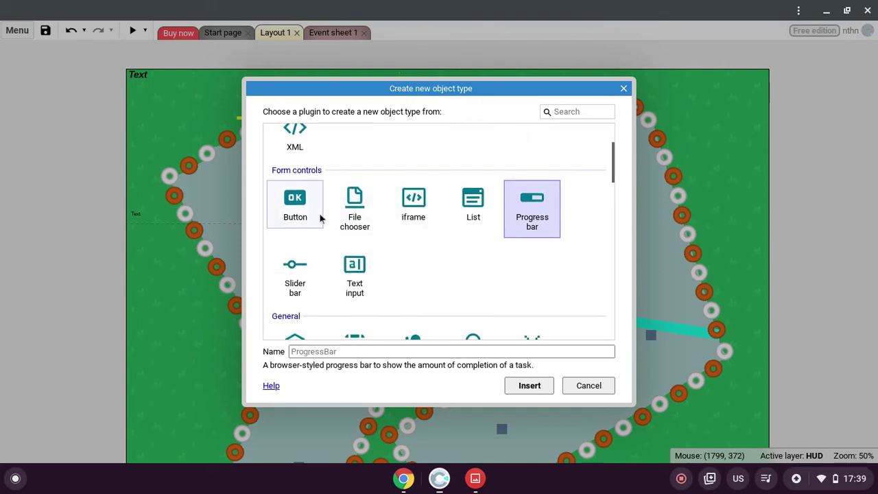
pyautogui.scroll(-3, 321, 218)
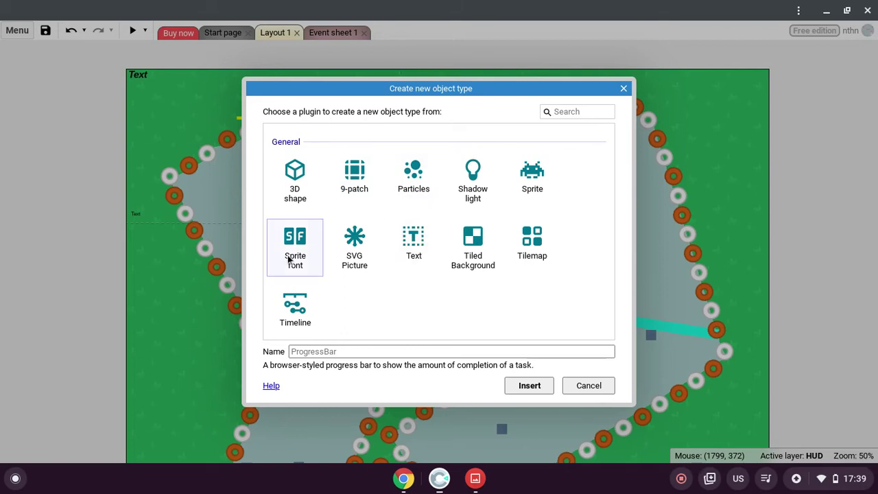
pyautogui.scroll(-2, 549, 276)
pyautogui.scroll(-1, 545, 278)
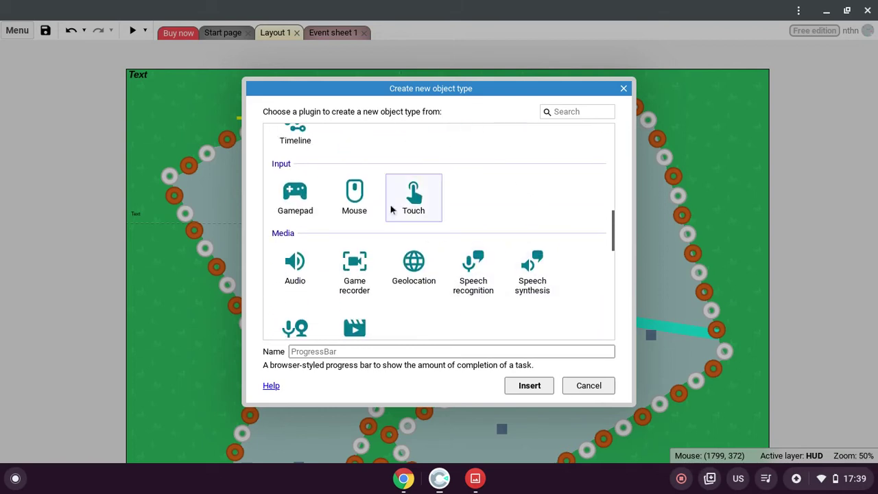
pyautogui.scroll(-1, 462, 231)
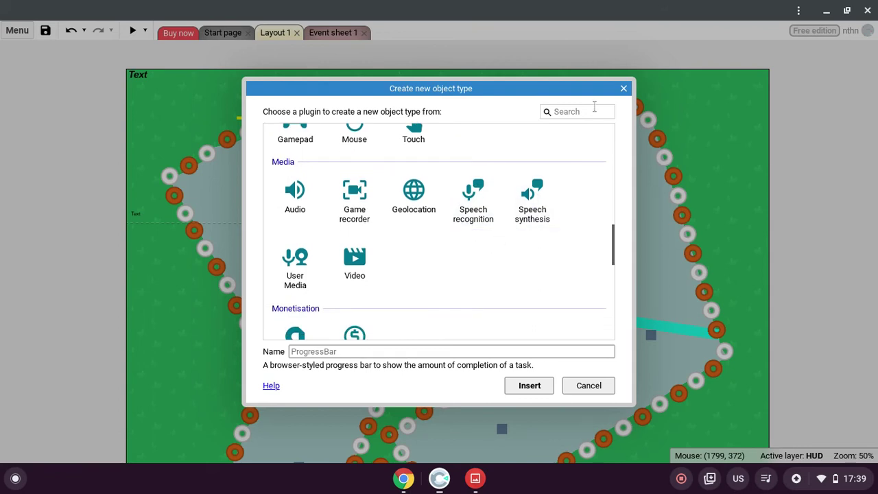
pyautogui.click(624, 89)
# Step: Inspect the image of the road piece after the start line in the Animations Editor, close the editor and deselect the piece
pyautogui.rightClick(566, 221)
pyautogui.click(573, 257)
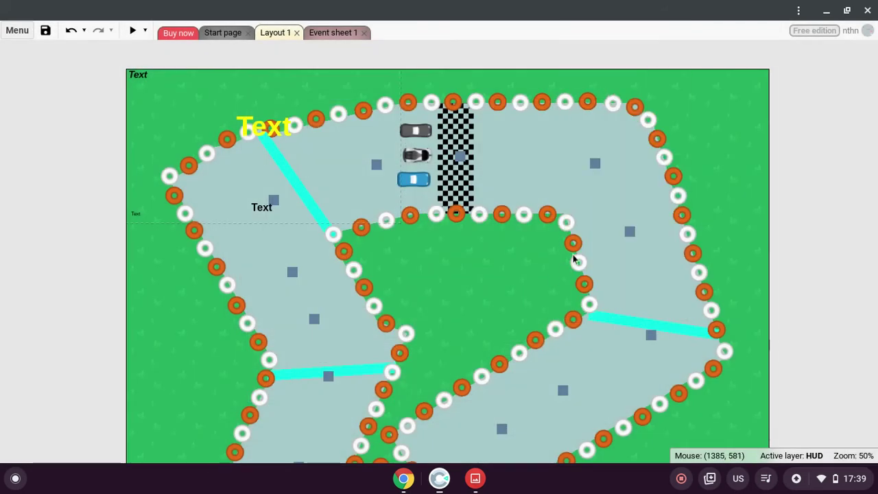
pyautogui.click(619, 253)
pyautogui.rightClick(625, 240)
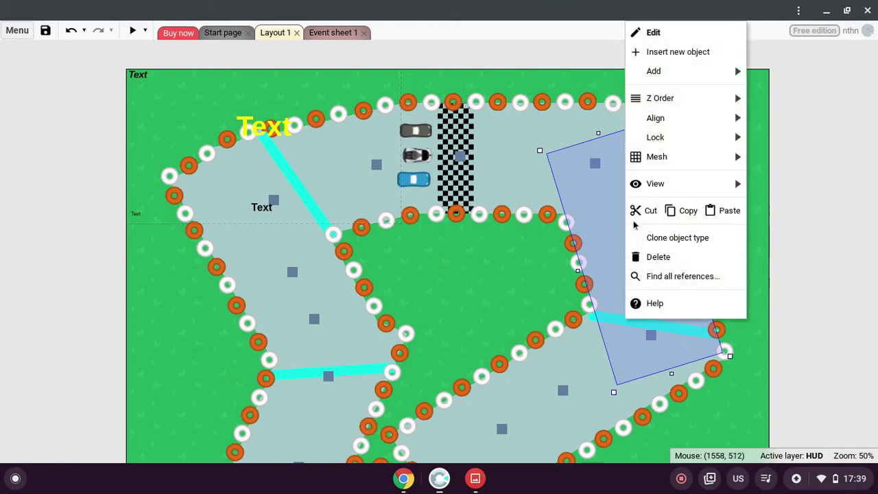
pyautogui.click(670, 29)
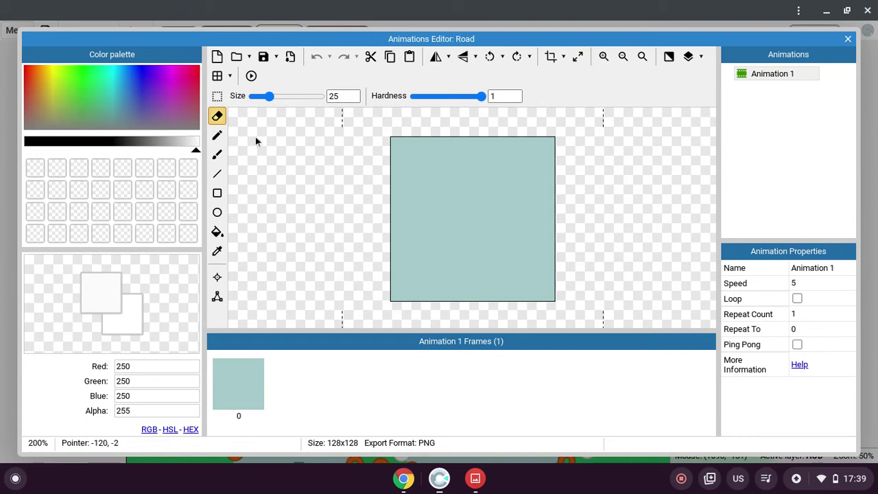
pyautogui.click(847, 40)
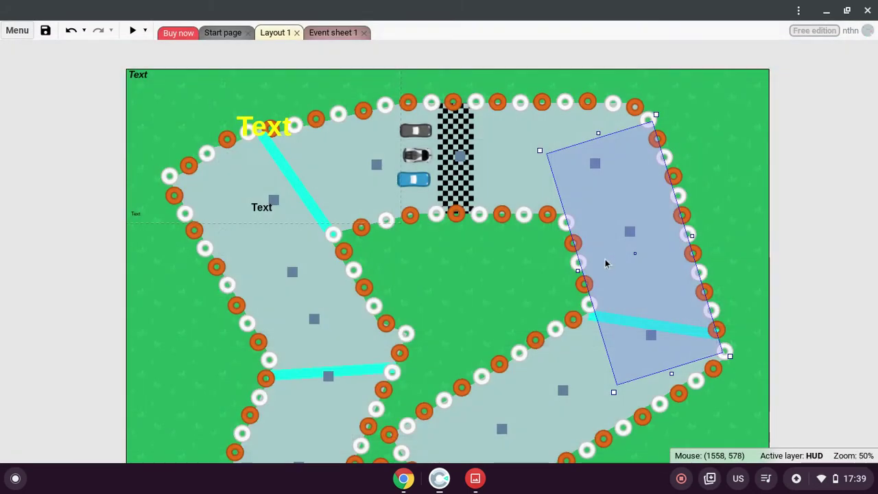
pyautogui.click(446, 263)
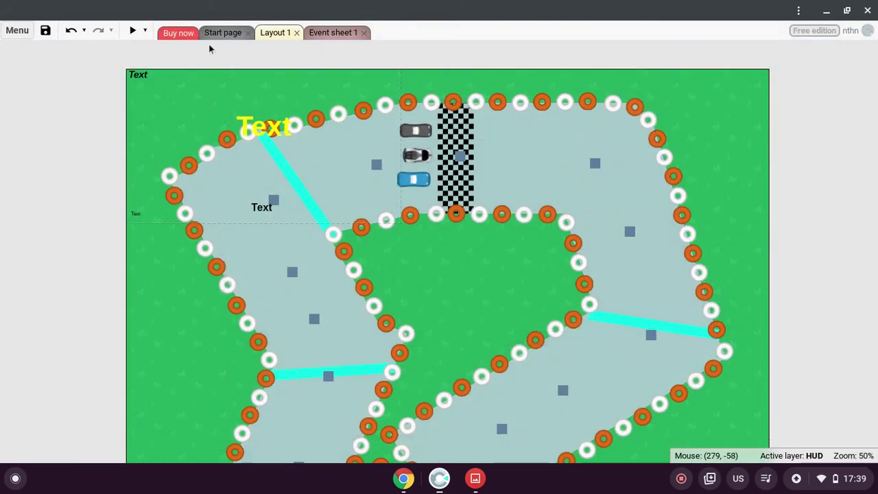
# Step: Switch to Chrome and run a Google image search for "tree top view"
pyautogui.click(405, 478)
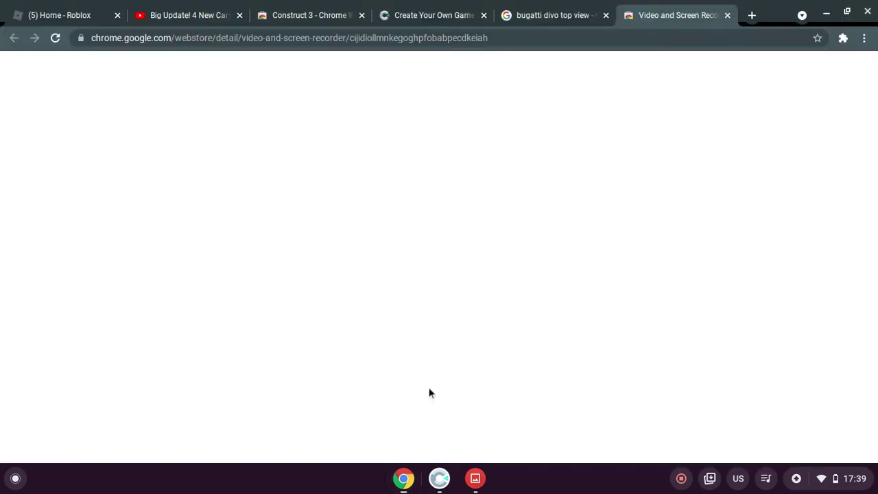
pyautogui.click(534, 37)
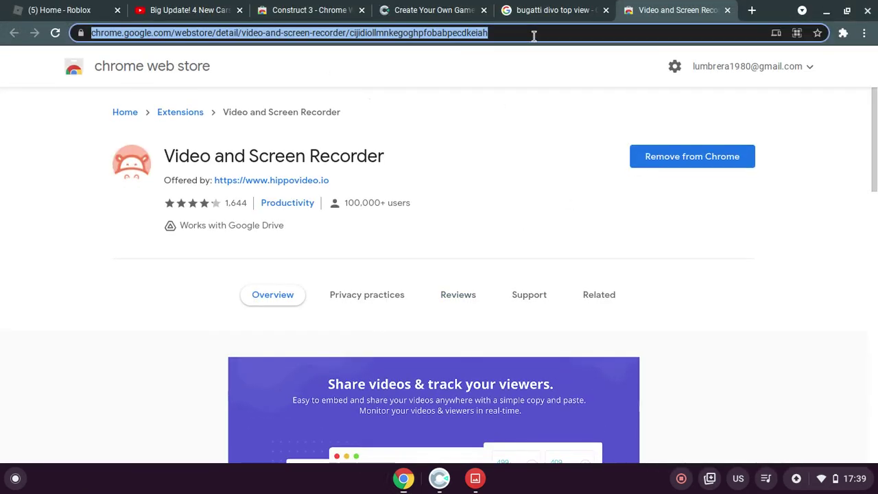
pyautogui.click(529, 11)
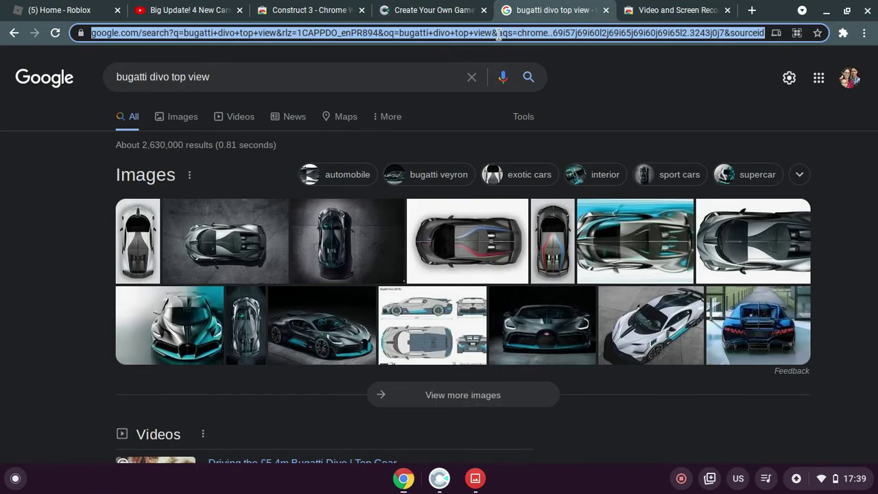
pyautogui.write('tree')
pyautogui.press('Return')
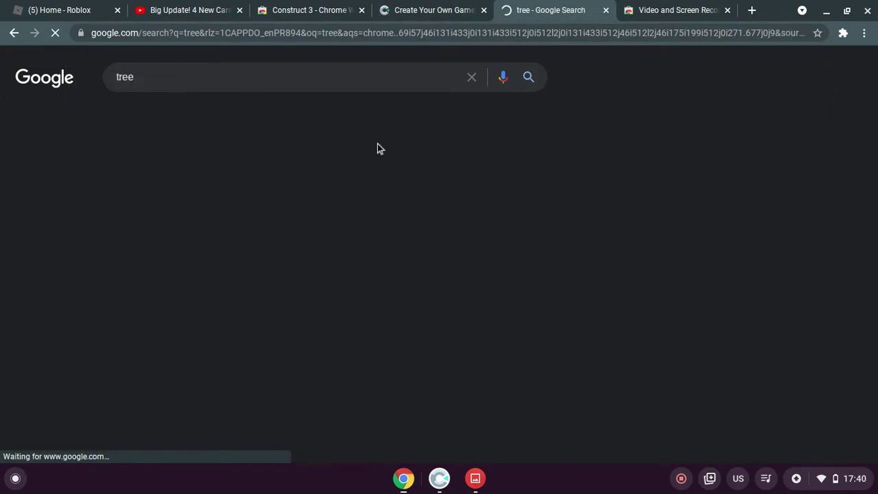
pyautogui.click(207, 114)
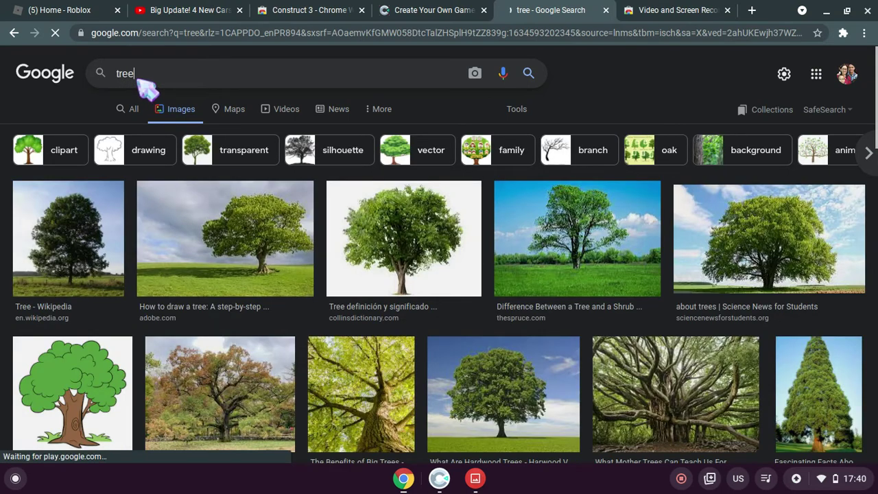
pyautogui.write('top view')
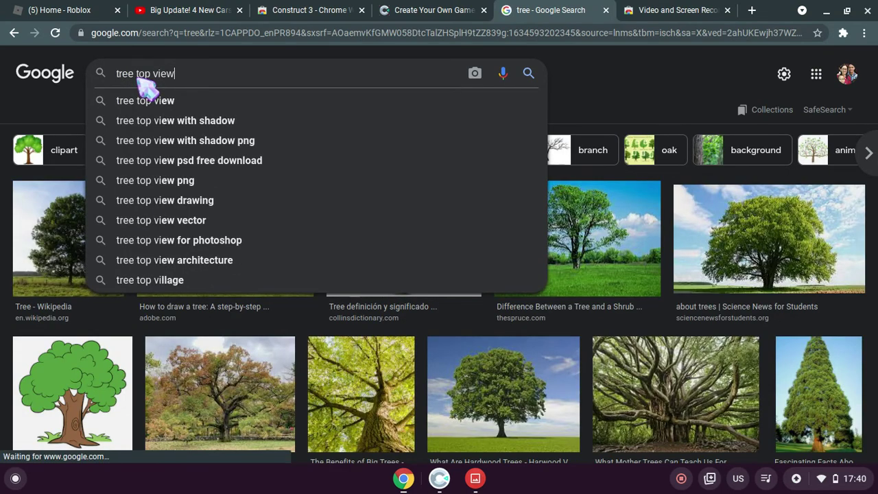
pyautogui.press('Return')
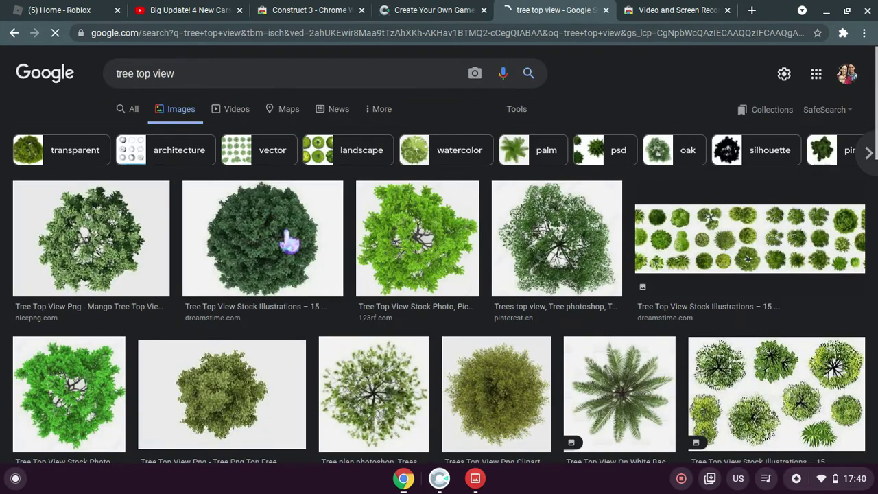
# Step: Save the round dark green tree image as "tree for game lul.jpeg" in the yeet folder under Downloads
pyautogui.rightClick(289, 242)
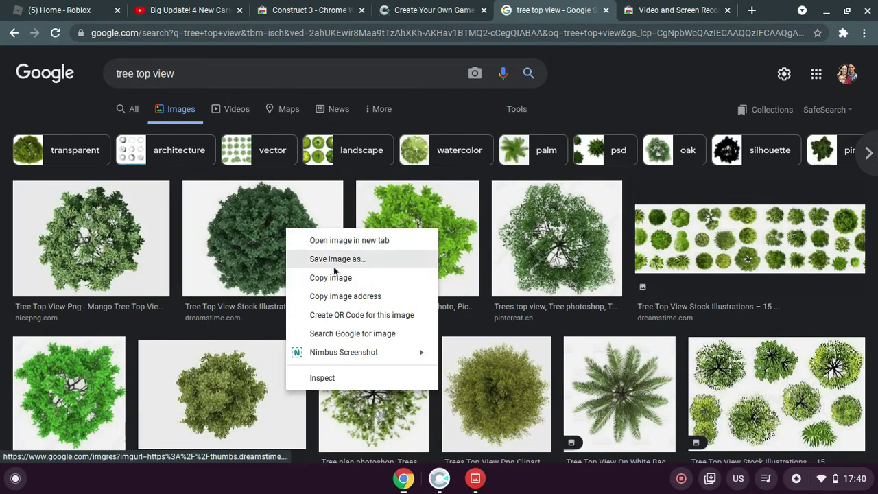
pyautogui.click(333, 257)
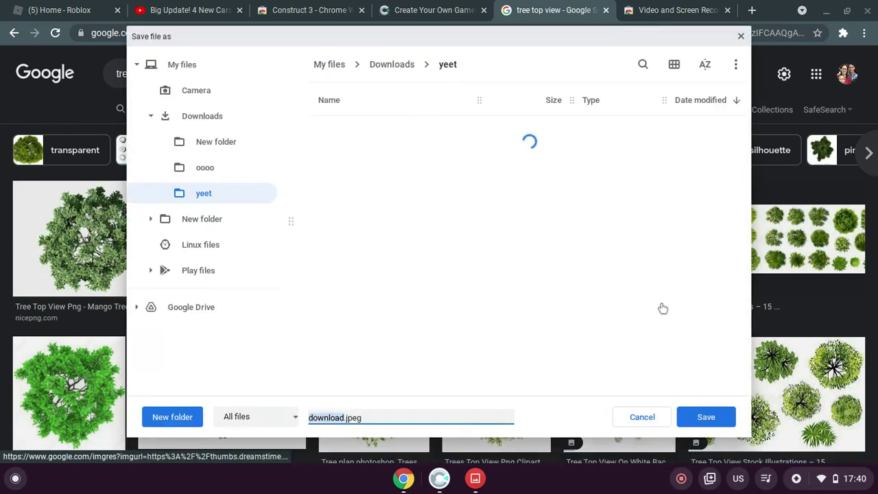
pyautogui.press('BackSpace')
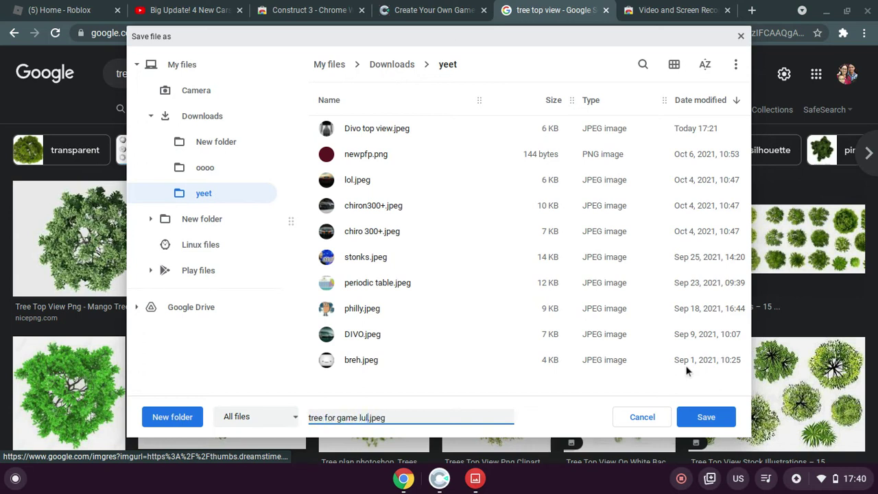
pyautogui.click(706, 417)
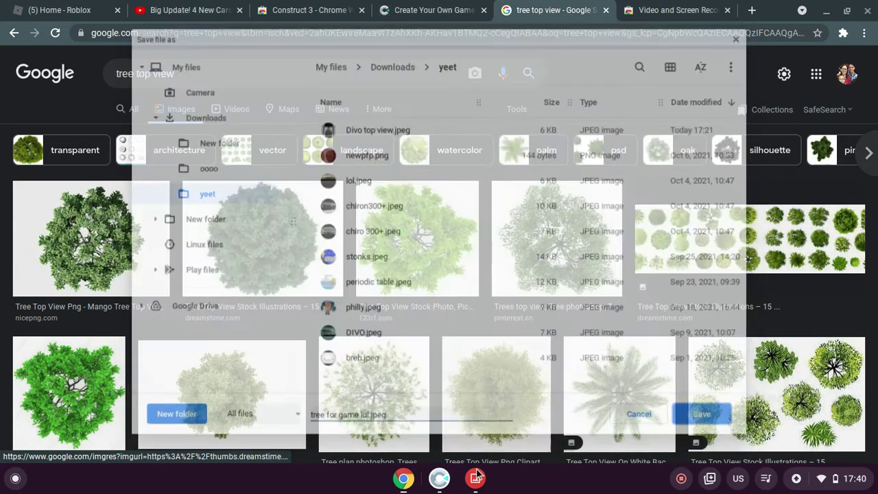
# Step: Switch to Construct 3, inspect the Local storage description among the object types, and close the list without inserting it
pyautogui.click(439, 478)
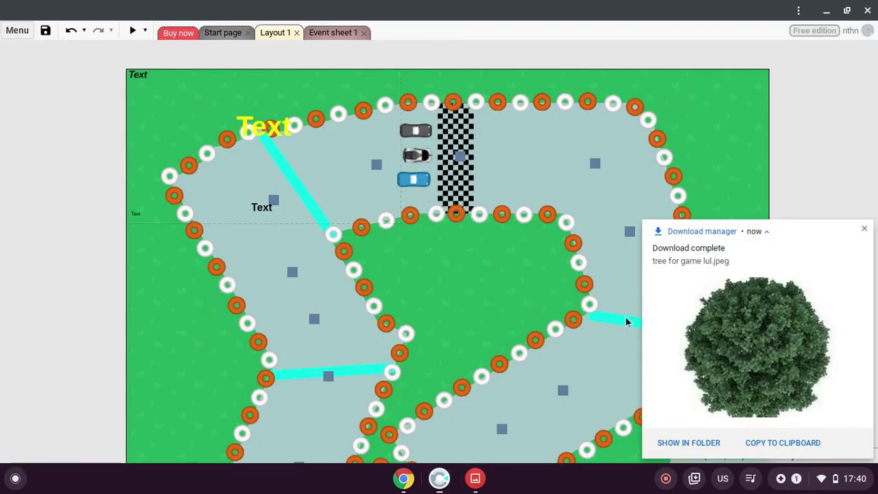
pyautogui.rightClick(458, 290)
pyautogui.click(502, 294)
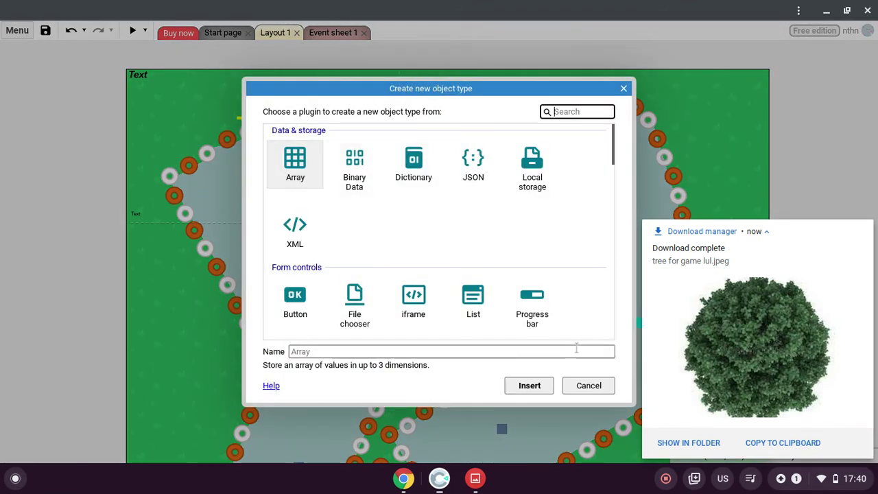
pyautogui.click(524, 180)
pyautogui.click(526, 180)
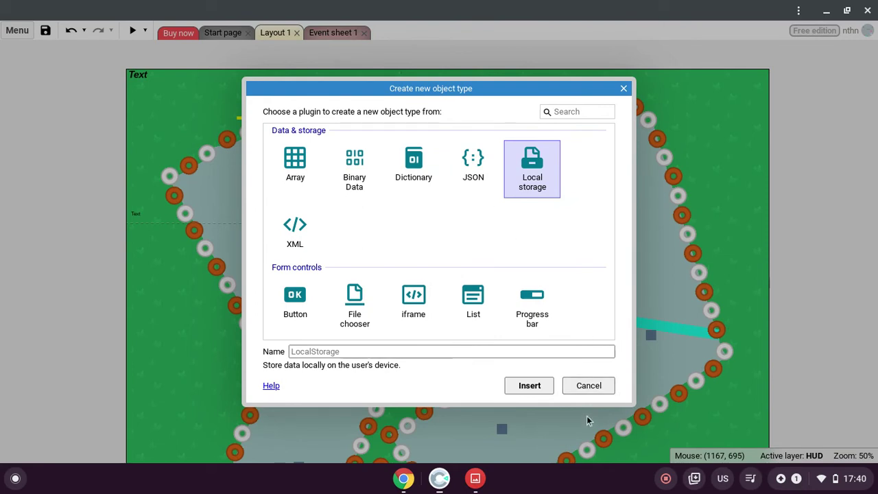
pyautogui.click(592, 384)
# Step: Insert a Local storage object into the project
pyautogui.rightClick(568, 254)
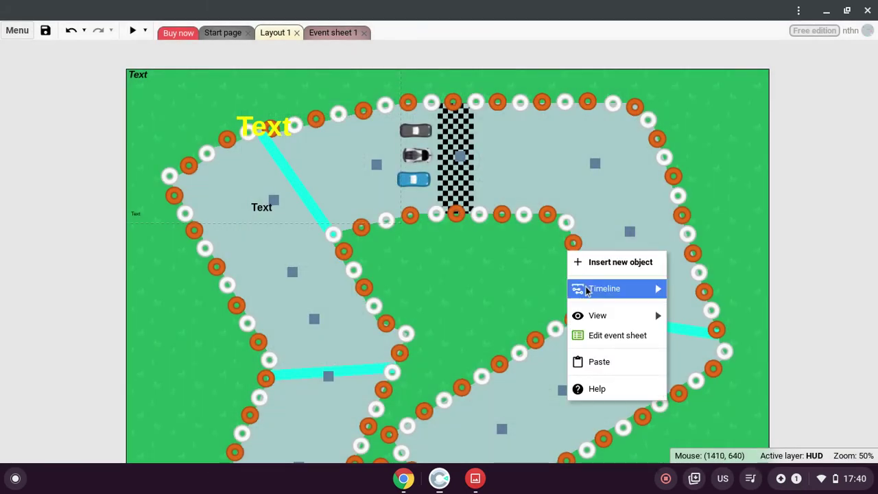
pyautogui.click(621, 264)
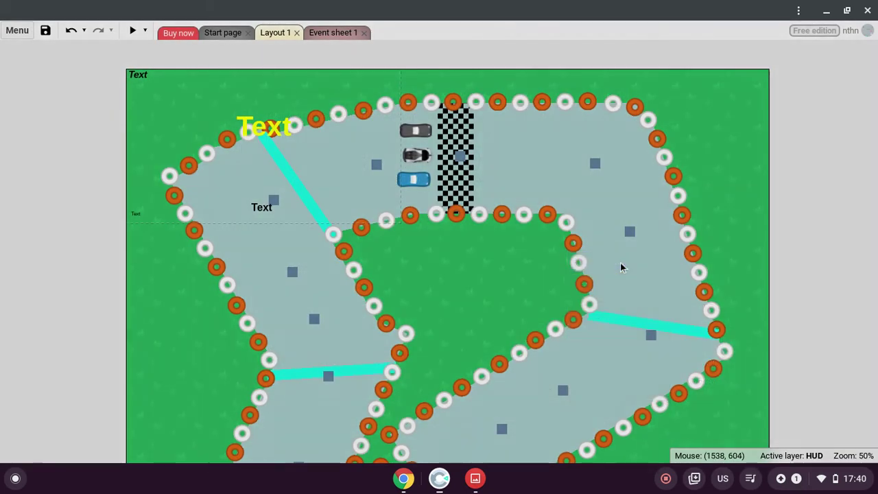
pyautogui.click(553, 179)
pyautogui.click(529, 385)
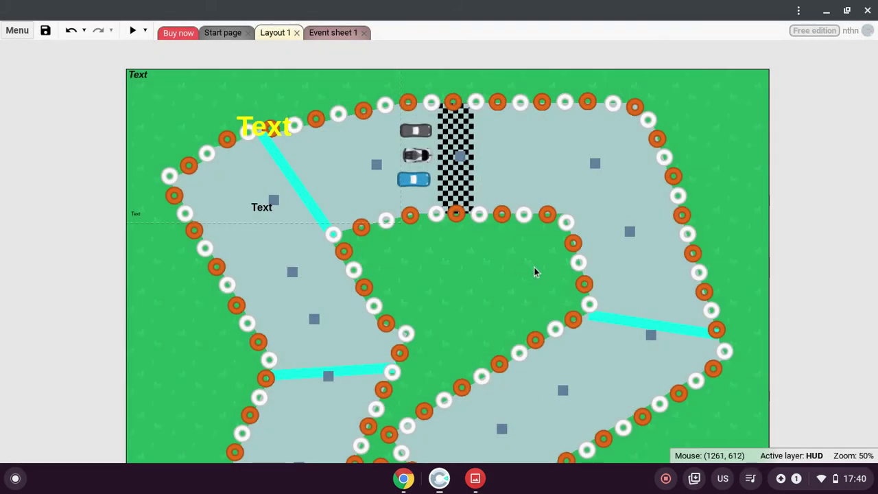
# Step: Browse the available object types from Data & storage down to the Web category and close the list
pyautogui.rightClick(535, 272)
pyautogui.click(579, 278)
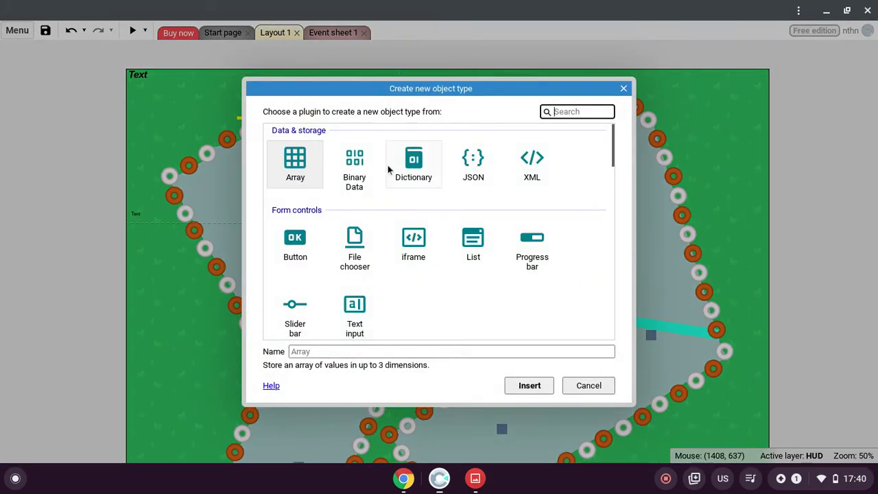
pyautogui.scroll(-1, 338, 184)
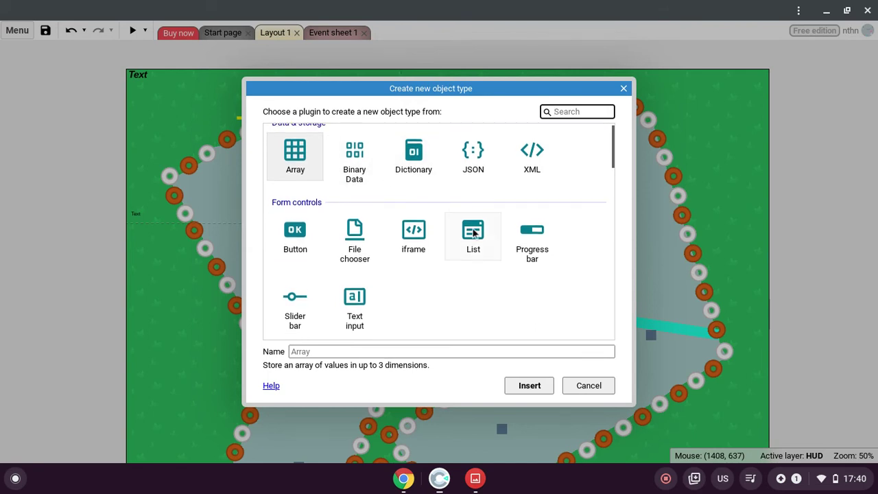
pyautogui.scroll(-6, 491, 250)
pyautogui.scroll(-8, 491, 250)
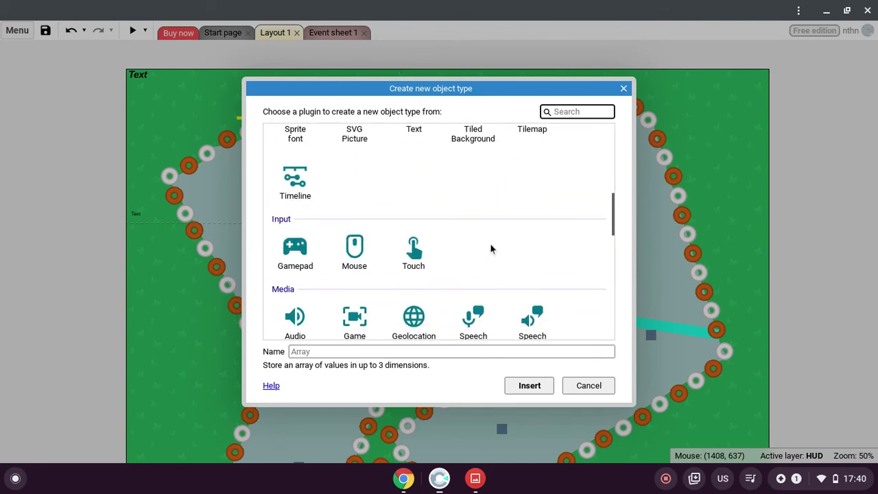
pyautogui.scroll(-1, 488, 300)
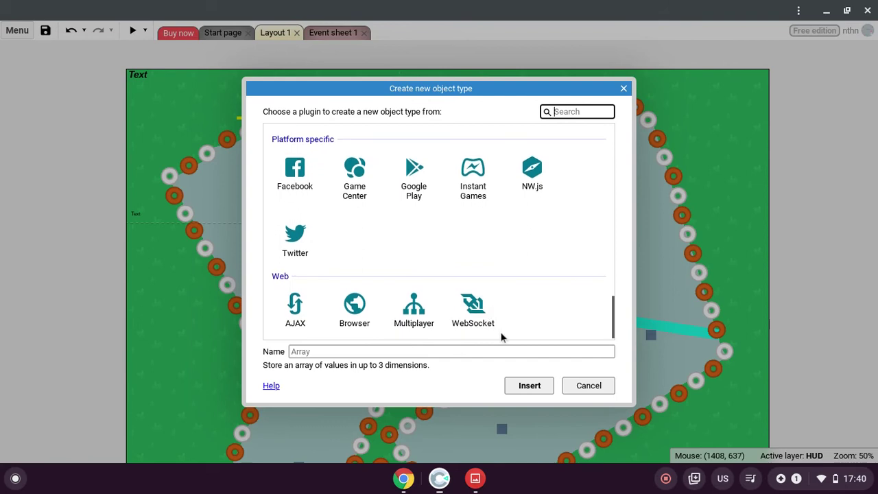
pyautogui.click(530, 385)
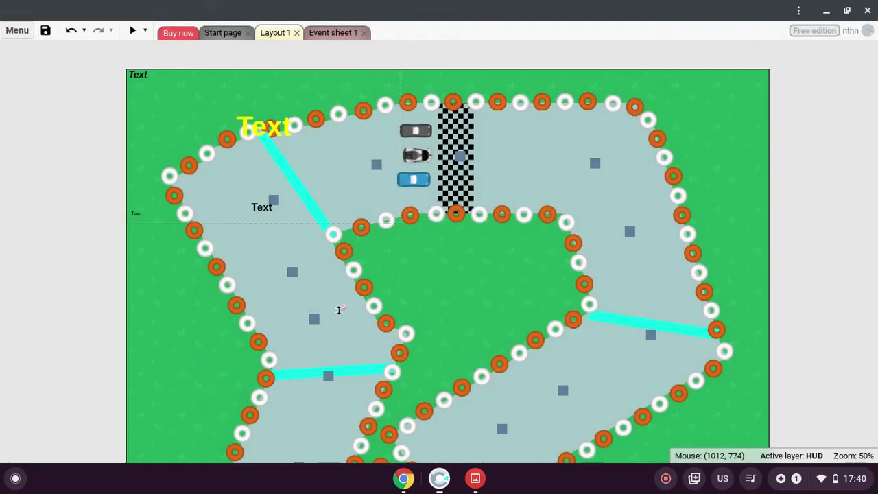
# Step: Open a white bumper on the inner edge of the track for image editing and erase the picture in its frame
pyautogui.rightClick(374, 308)
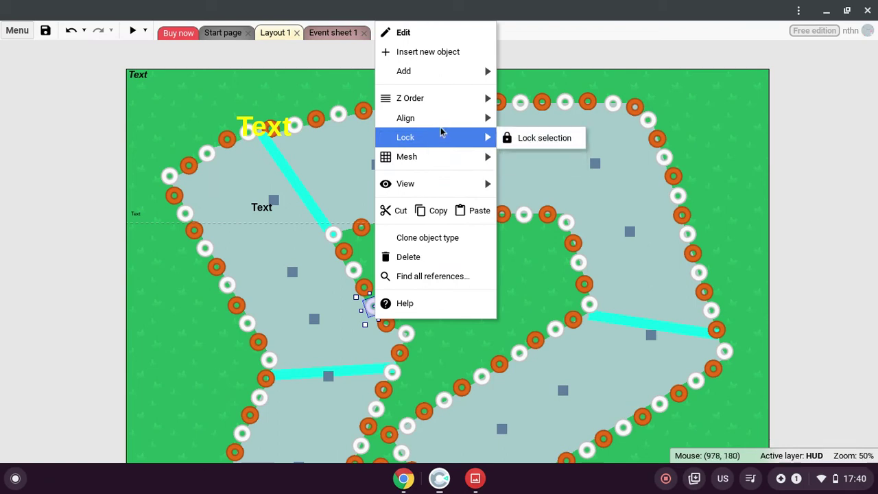
pyautogui.moveTo(453, 96)
pyautogui.moveTo(462, 80)
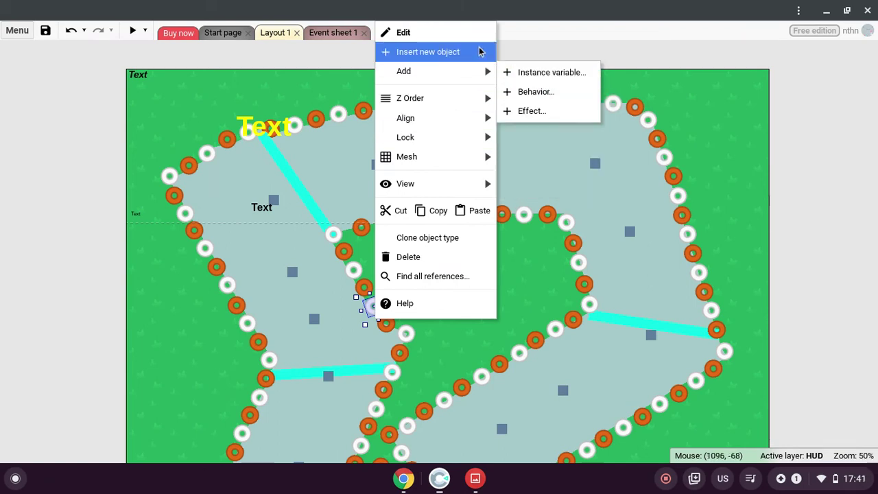
pyautogui.click(480, 39)
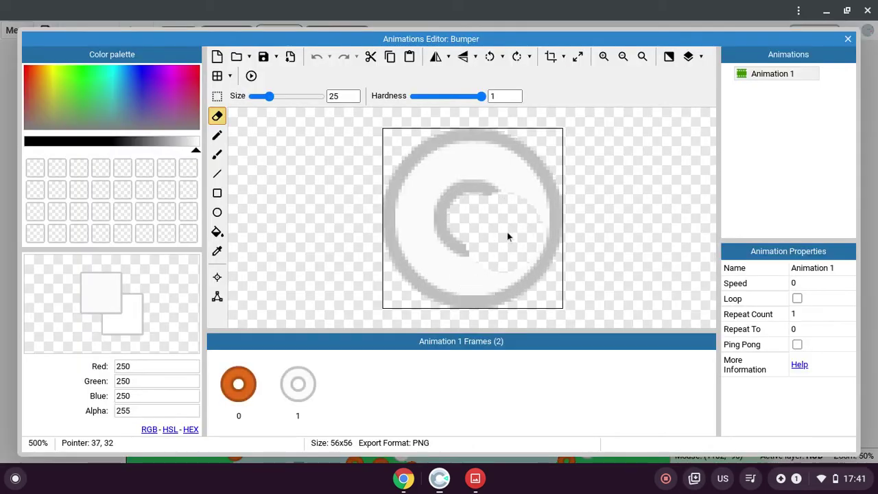
pyautogui.moveTo(507, 234)
pyautogui.mouseDown()
pyautogui.moveTo(512, 171)
pyautogui.moveTo(655, 315)
pyautogui.moveTo(561, 204)
pyautogui.mouseUp()
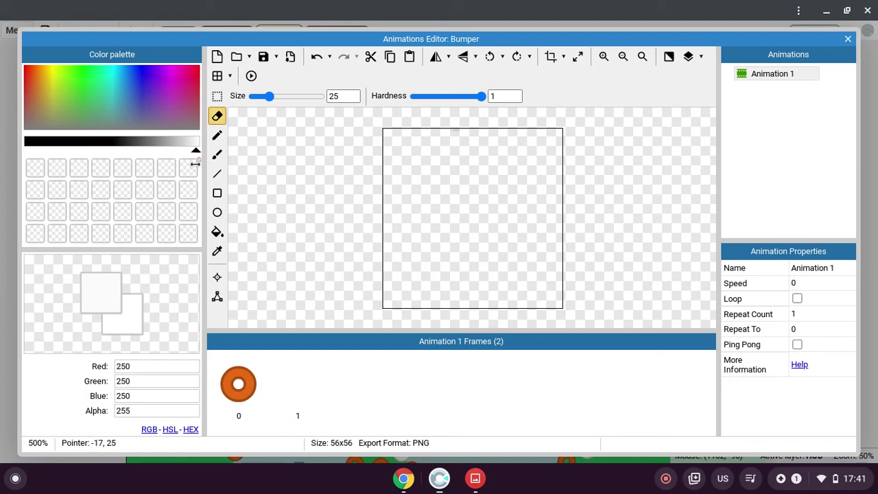
# Step: Load "tree for game lul.jpeg" from the yeet folder into frame 1 of the Bumper animation
pyautogui.click(236, 56)
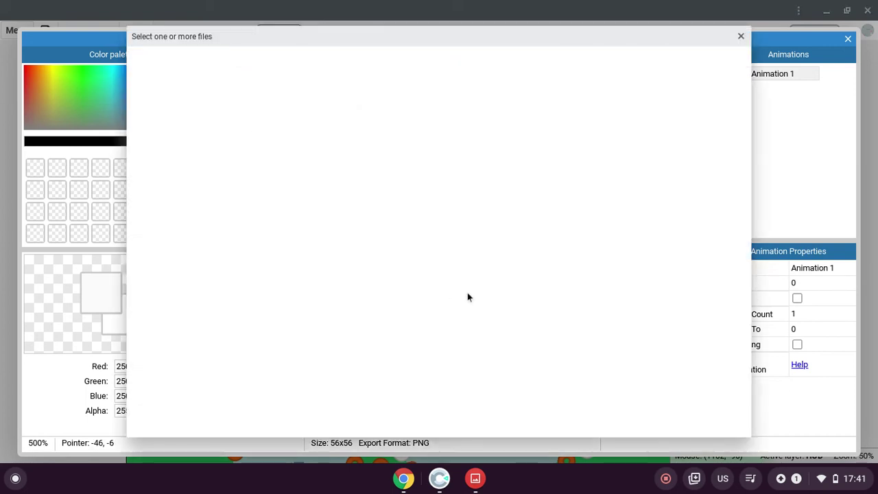
pyautogui.scroll(-1, 538, 350)
pyautogui.scroll(1, 538, 350)
pyautogui.scroll(-1, 539, 350)
pyautogui.scroll(1, 538, 350)
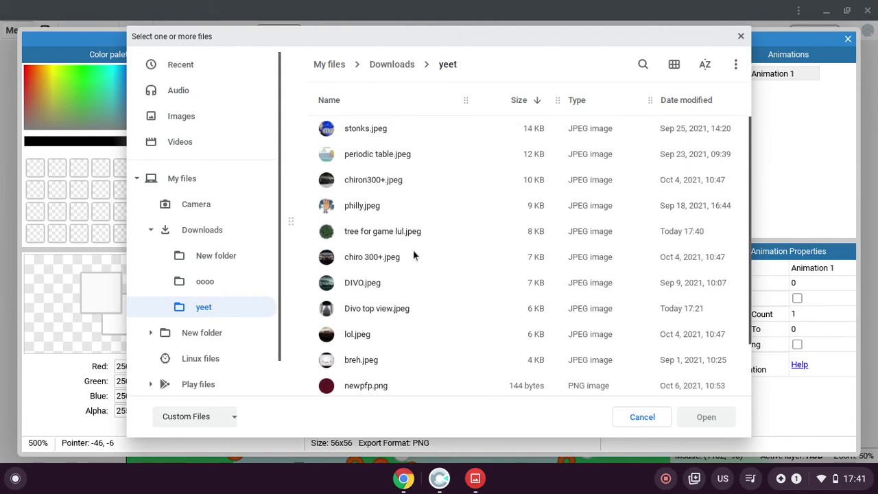
pyautogui.click(425, 231)
pyautogui.click(703, 418)
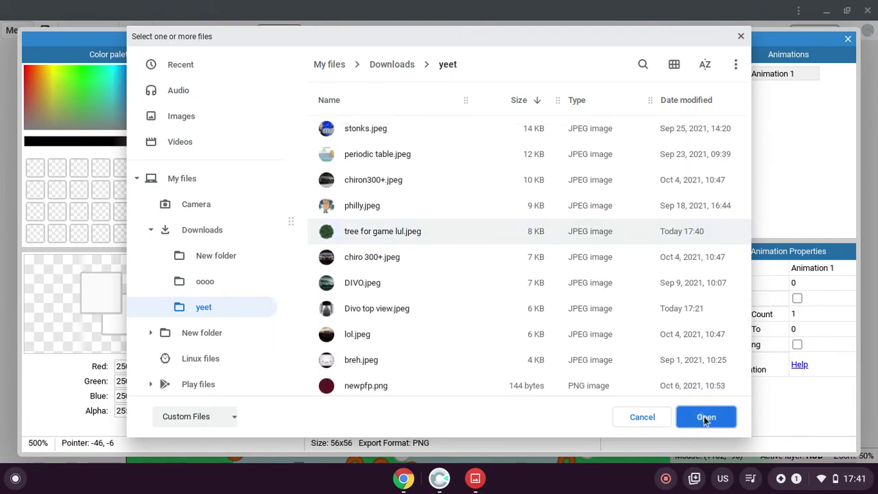
pyautogui.click(835, 483)
pyautogui.click(835, 484)
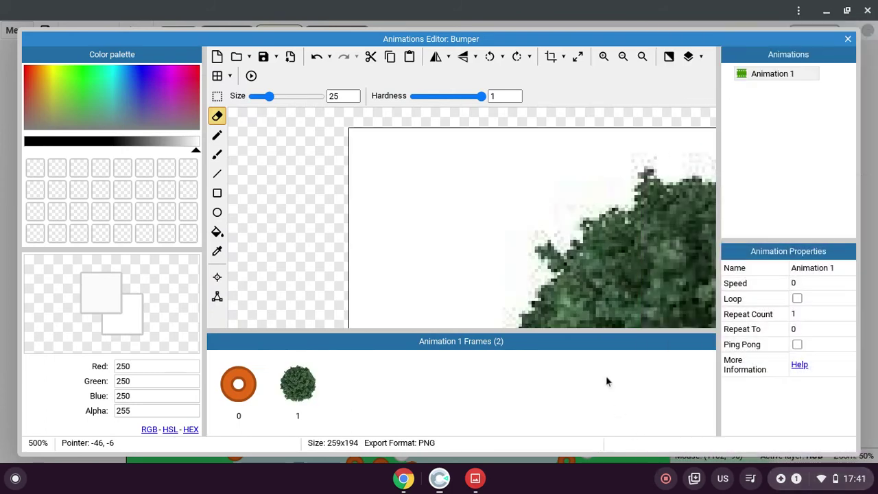
# Step: Erase the white background along the left side and lower-left corner of the tree image
pyautogui.scroll(-5, 579, 275)
pyautogui.scroll(-2, 467, 296)
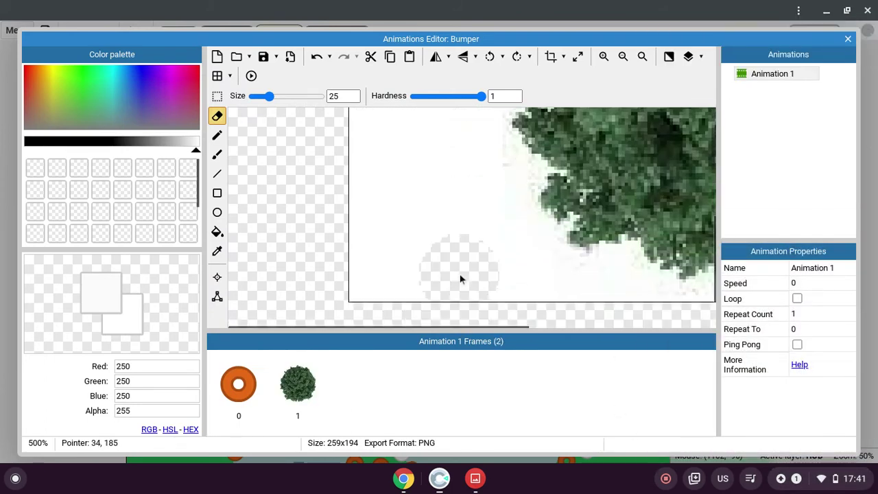
pyautogui.moveTo(420, 237)
pyautogui.mouseDown()
pyautogui.moveTo(516, 248)
pyautogui.moveTo(412, 271)
pyautogui.moveTo(373, 219)
pyautogui.moveTo(370, 164)
pyautogui.mouseUp()
pyautogui.scroll(5, 371, 188)
pyautogui.moveTo(394, 237)
pyautogui.mouseDown()
pyautogui.moveTo(402, 249)
pyautogui.moveTo(464, 251)
pyautogui.moveTo(499, 222)
pyautogui.moveTo(404, 255)
pyautogui.moveTo(428, 221)
pyautogui.moveTo(429, 279)
pyautogui.mouseUp()
pyautogui.scroll(-2, 465, 251)
pyautogui.scroll(-2, 423, 256)
pyautogui.scroll(-3, 429, 278)
pyautogui.moveTo(431, 236)
pyautogui.mouseDown()
pyautogui.moveTo(427, 184)
pyautogui.moveTo(441, 177)
pyautogui.mouseUp()
pyautogui.moveTo(432, 240); pyautogui.dragTo(439, 272)
pyautogui.scroll(-2, 439, 272)
pyautogui.moveTo(458, 243); pyautogui.dragTo(470, 263)
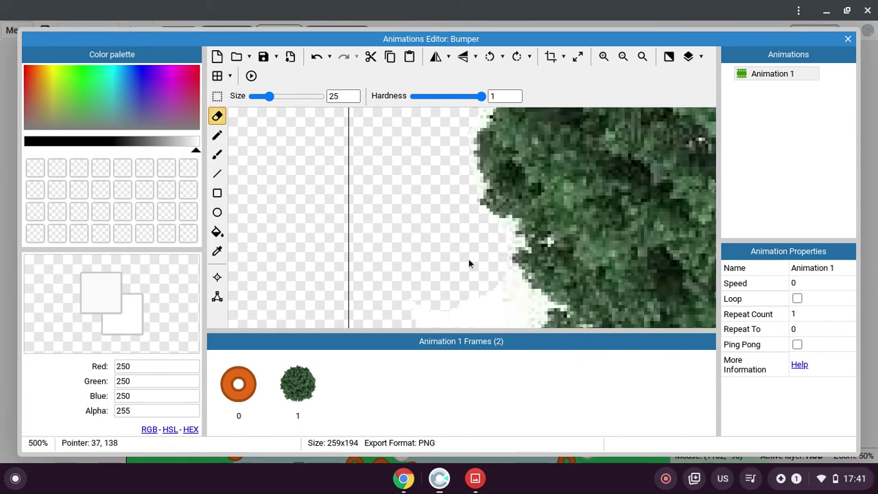
pyautogui.scroll(-3, 476, 283)
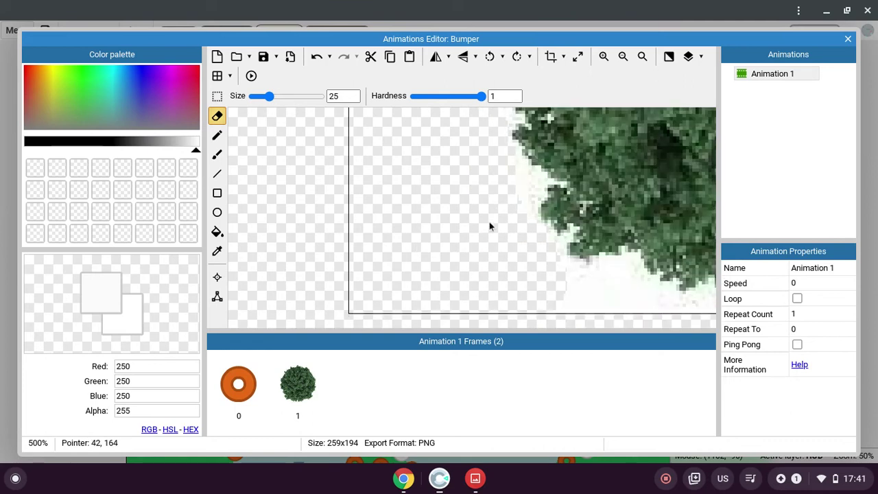
pyautogui.moveTo(547, 293); pyautogui.dragTo(594, 312)
pyautogui.scroll(-2, 615, 303)
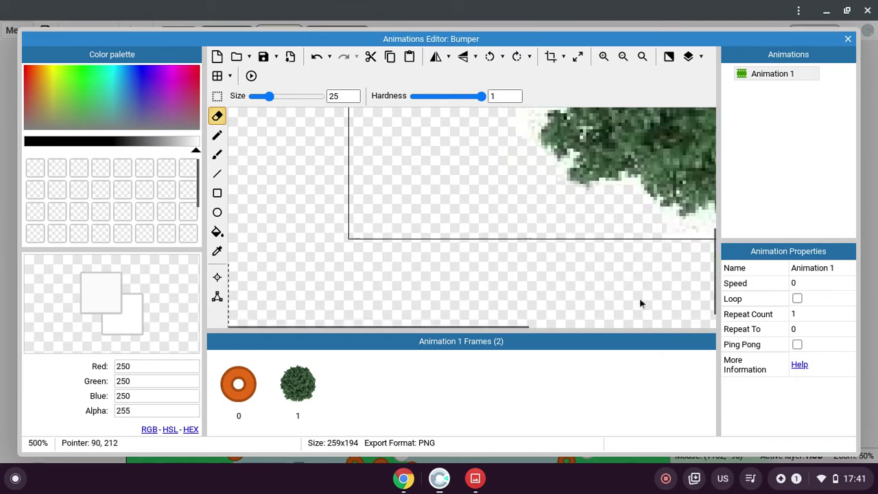
# Step: Erase the white background below the tree and around its lower-right corner
pyautogui.moveTo(502, 327); pyautogui.dragTo(620, 323)
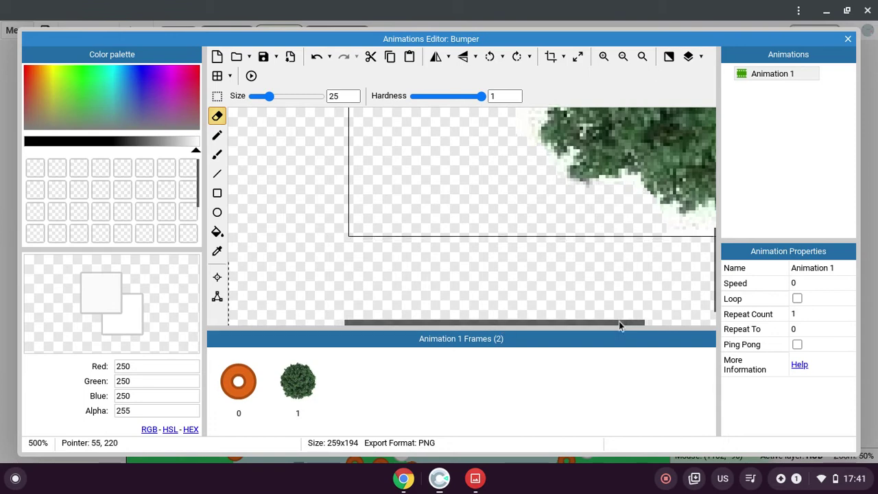
pyautogui.scroll(2, 526, 279)
pyautogui.moveTo(609, 258)
pyautogui.mouseDown()
pyautogui.moveTo(500, 281)
pyautogui.moveTo(266, 292)
pyautogui.mouseUp()
pyautogui.moveTo(366, 252); pyautogui.dragTo(662, 260)
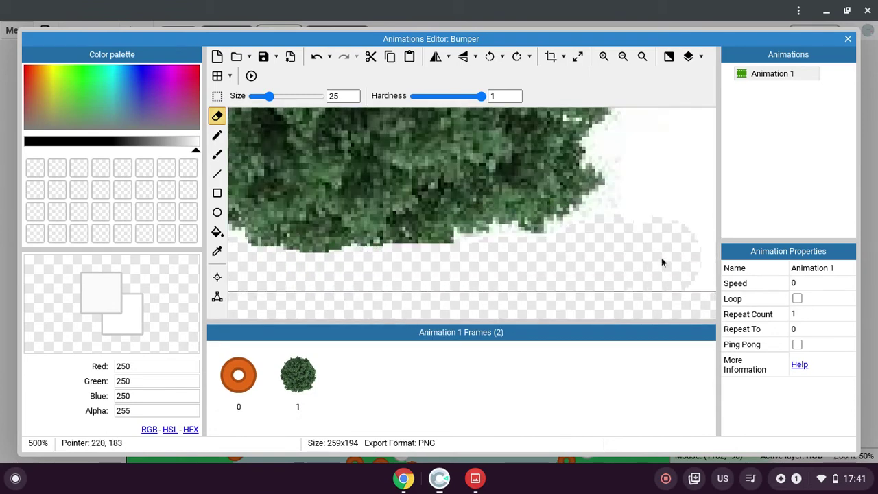
pyautogui.moveTo(651, 217)
pyautogui.mouseDown()
pyautogui.moveTo(658, 193)
pyautogui.moveTo(671, 234)
pyautogui.moveTo(665, 279)
pyautogui.mouseUp()
pyautogui.scroll(2, 658, 192)
pyautogui.scroll(-2, 666, 279)
pyautogui.scroll(-1, 673, 276)
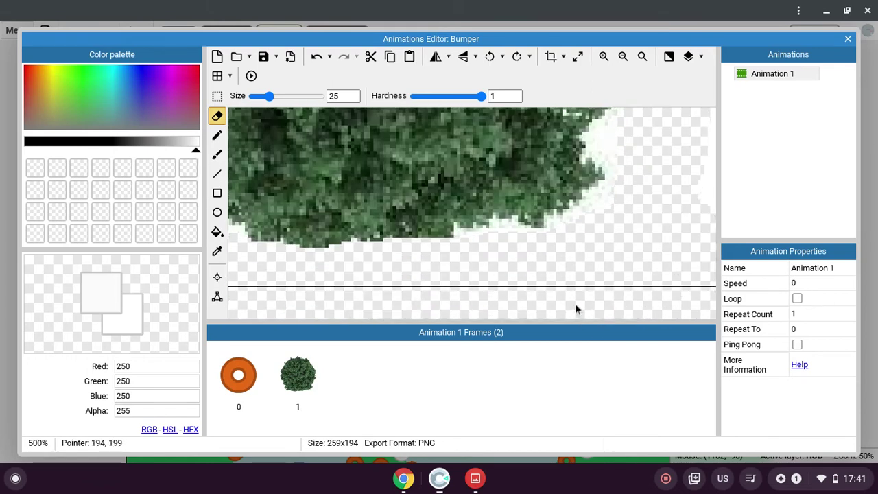
# Step: Erase more of the white background beside the tree's lower-right edge and undo the last eraser stroke
pyautogui.scroll(2, 574, 315)
pyautogui.hscroll(5, 594, 313)
pyautogui.scroll(-4, 604, 272)
pyautogui.moveTo(572, 270)
pyautogui.mouseDown()
pyautogui.moveTo(566, 258)
pyautogui.moveTo(555, 295)
pyautogui.mouseUp()
pyautogui.scroll(4, 565, 258)
pyautogui.click(544, 250)
pyautogui.scroll(3, 542, 188)
pyautogui.scroll(-1, 560, 275)
pyautogui.moveTo(563, 258)
pyautogui.mouseDown()
pyautogui.moveTo(551, 190)
pyautogui.moveTo(520, 190)
pyautogui.mouseUp()
pyautogui.hotkey('ctrl', 'z')
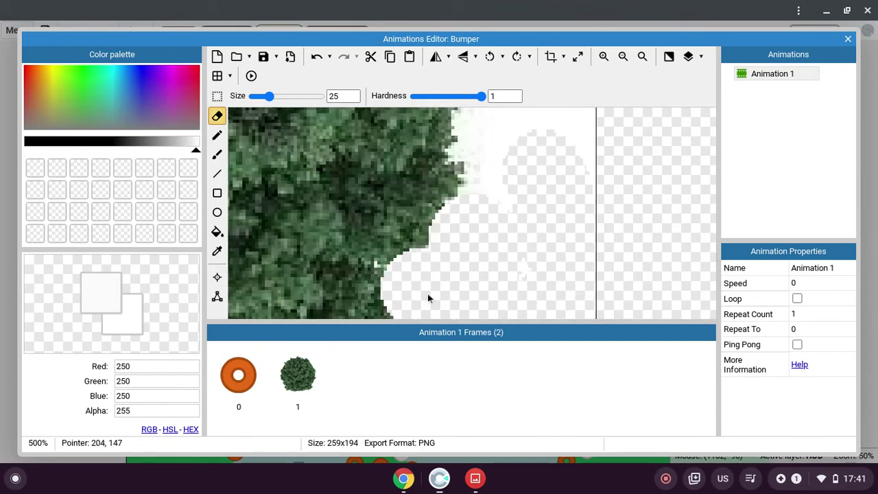
# Step: Erase the white strip between the middle of the tree's right side and the image border
pyautogui.scroll(2, 489, 242)
pyautogui.moveTo(500, 231)
pyautogui.mouseDown()
pyautogui.moveTo(533, 204)
pyautogui.moveTo(570, 192)
pyautogui.moveTo(568, 174)
pyautogui.moveTo(517, 228)
pyautogui.moveTo(518, 207)
pyautogui.moveTo(496, 222)
pyautogui.mouseUp()
pyautogui.scroll(3, 567, 173)
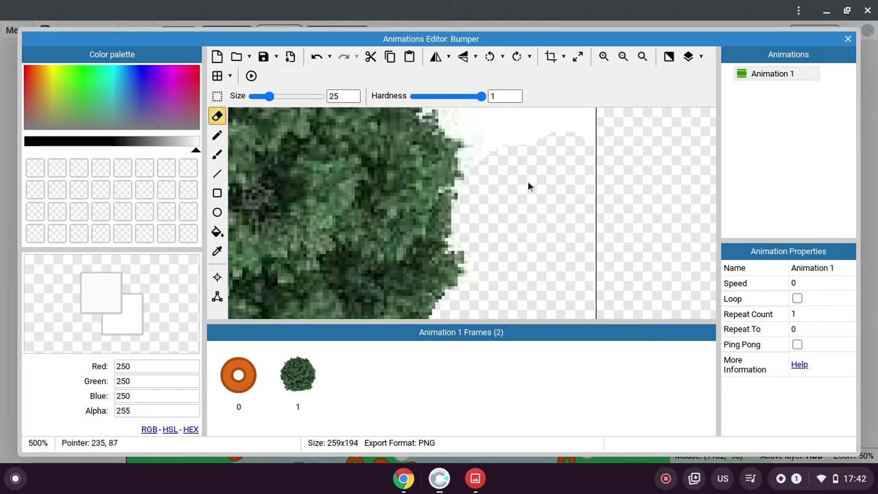
pyautogui.scroll(3, 535, 181)
pyautogui.click(553, 143)
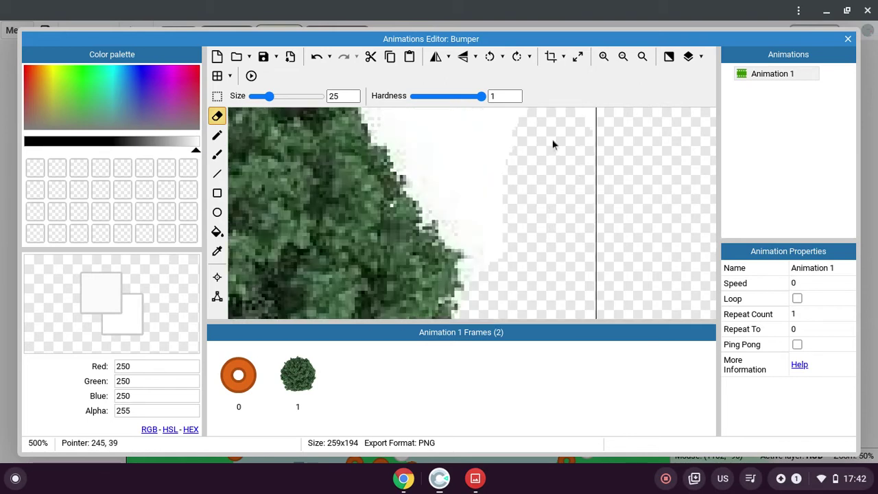
# Step: Erase the white background beside the tree's upper-right edge and throughout the image's upper-right corner
pyautogui.moveTo(553, 144); pyautogui.dragTo(497, 230)
pyautogui.scroll(3, 528, 219)
pyautogui.moveTo(555, 230)
pyautogui.mouseDown()
pyautogui.moveTo(555, 199)
pyautogui.moveTo(395, 190)
pyautogui.moveTo(386, 208)
pyautogui.moveTo(427, 273)
pyautogui.moveTo(545, 272)
pyautogui.mouseUp()
pyautogui.scroll(-1, 501, 254)
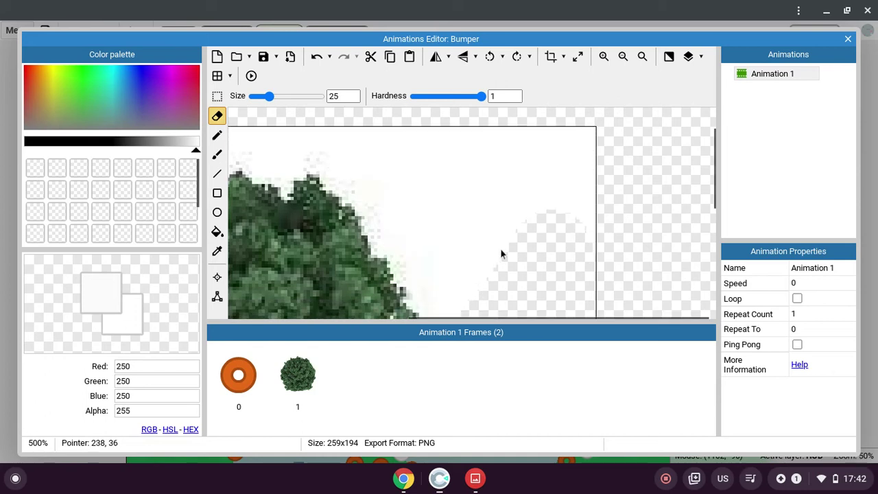
pyautogui.scroll(-1, 501, 254)
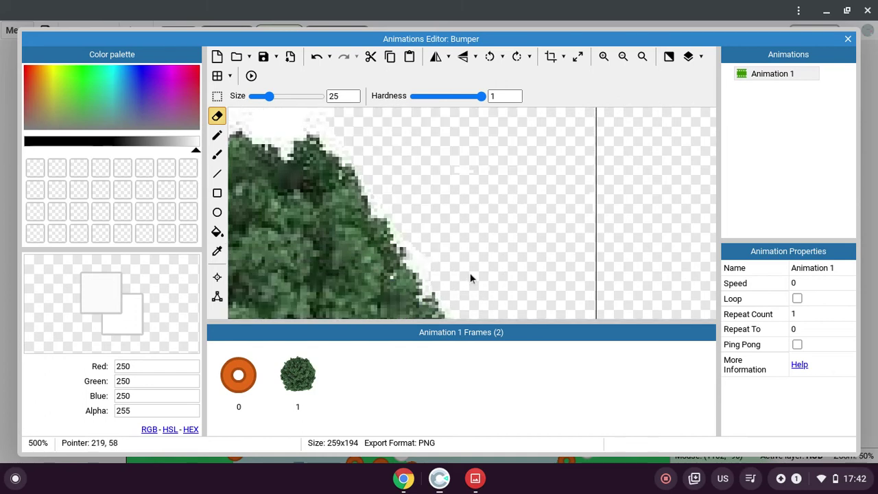
pyautogui.scroll(4, 363, 216)
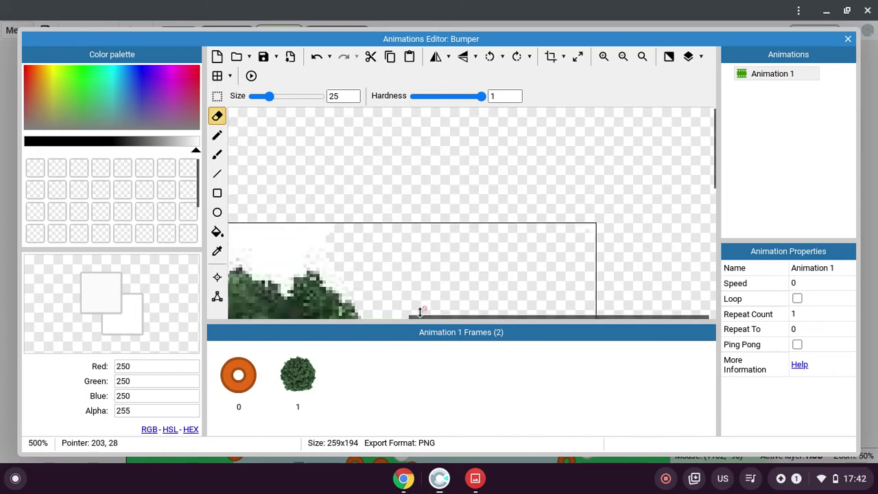
pyautogui.moveTo(447, 318); pyautogui.dragTo(448, 315)
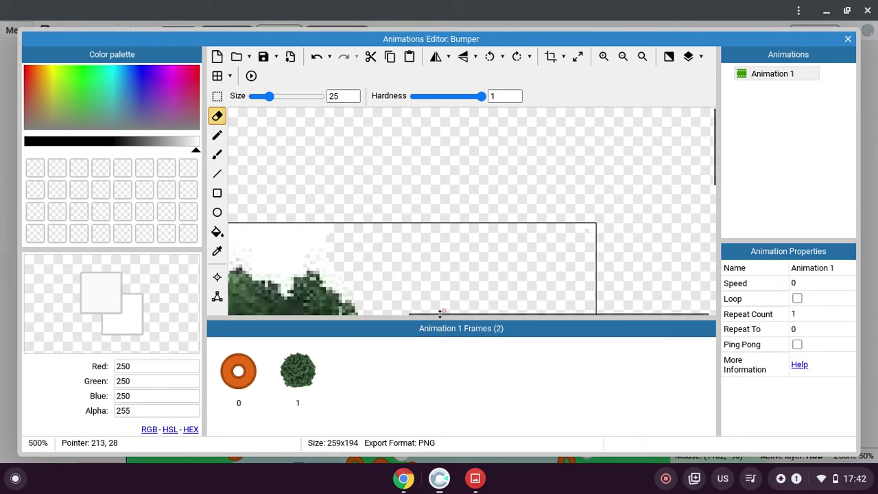
pyautogui.scroll(-2, 446, 294)
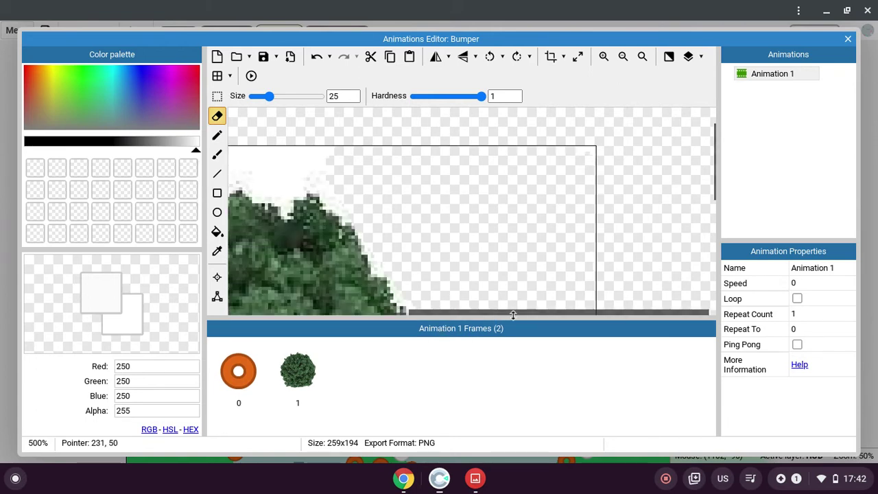
pyautogui.scroll(-3, 520, 316)
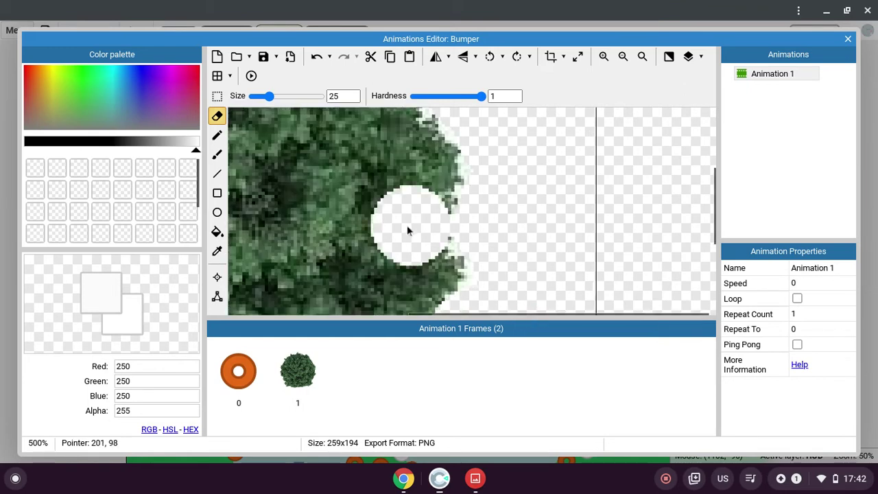
pyautogui.scroll(3, 407, 225)
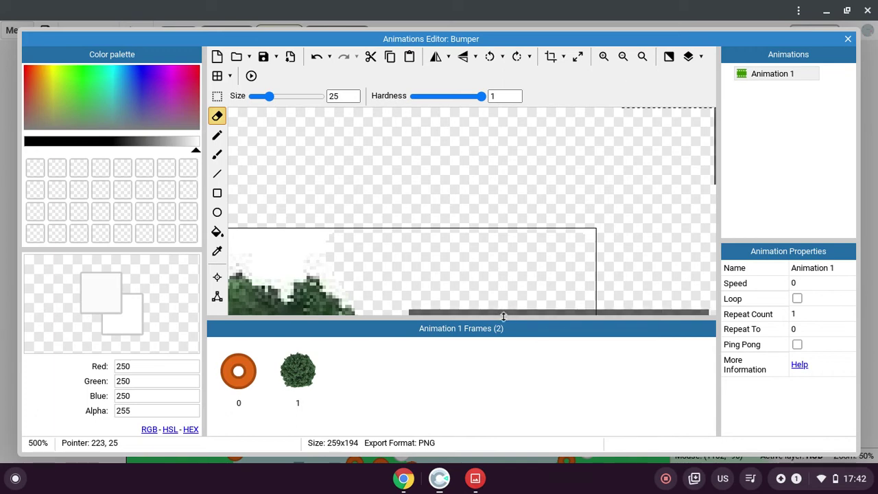
# Step: Erase the white strip above the tree along the top border of the image
pyautogui.moveTo(510, 315); pyautogui.dragTo(447, 304)
pyautogui.hscroll(-5, 560, 258)
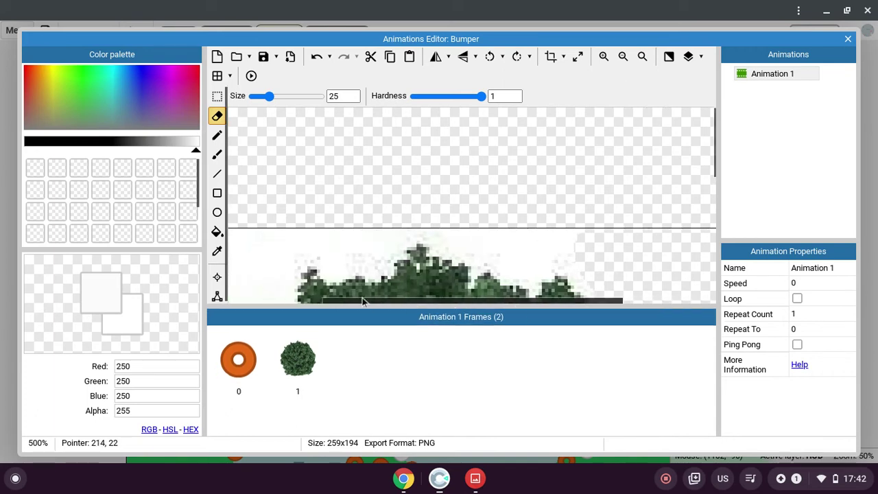
pyautogui.hscroll(-2, 411, 247)
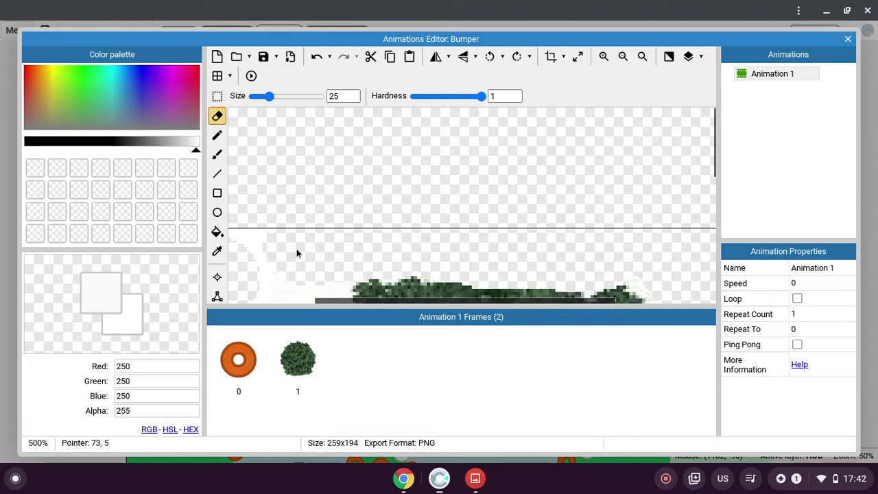
# Step: Undo the eraser strokes that cut into the foliage in the tree's upper-left part
pyautogui.scroll(-5, 284, 241)
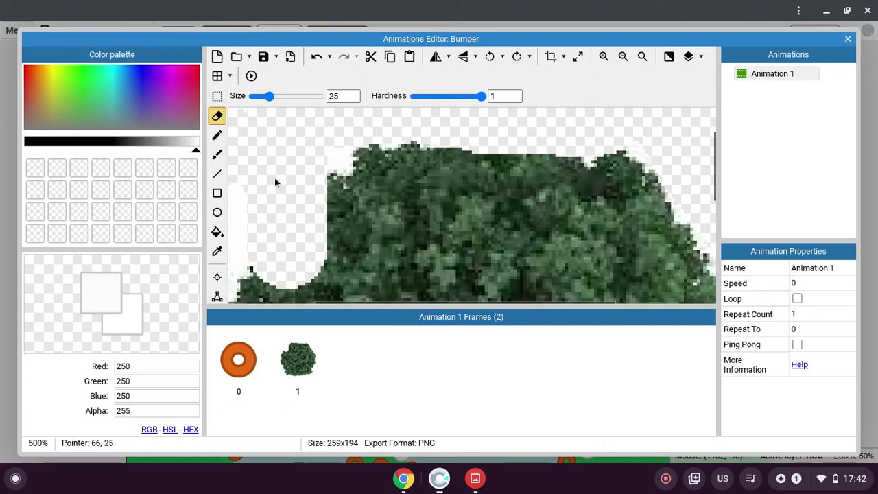
pyautogui.scroll(-3, 260, 194)
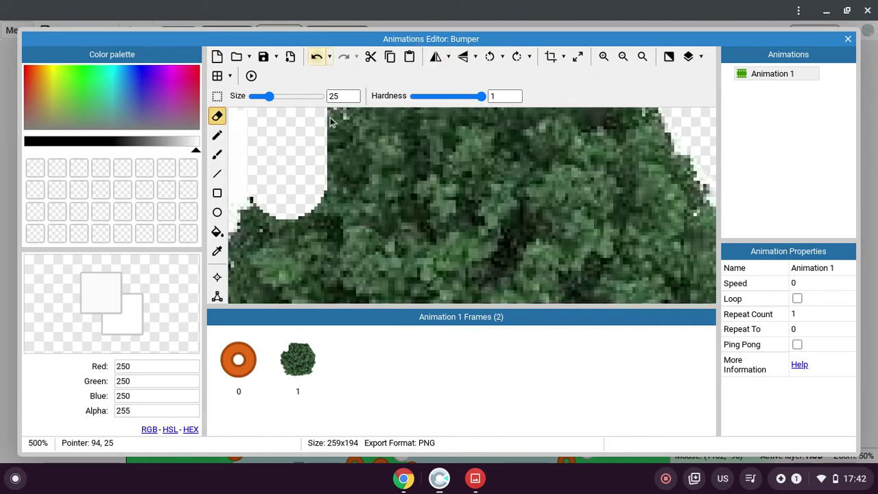
pyautogui.hotkey('ctrl', 'z')
pyautogui.scroll(5, 337, 202)
pyautogui.scroll(-2, 297, 237)
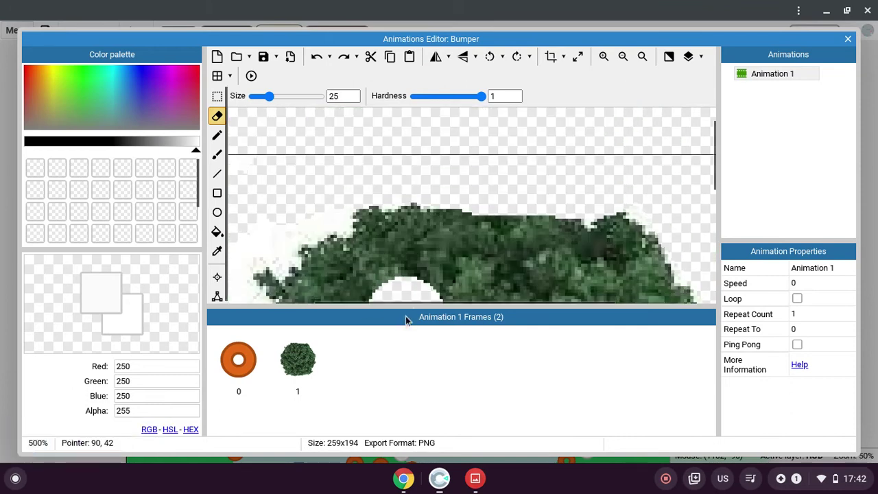
pyautogui.click(411, 299)
pyautogui.hscroll(-3, 388, 180)
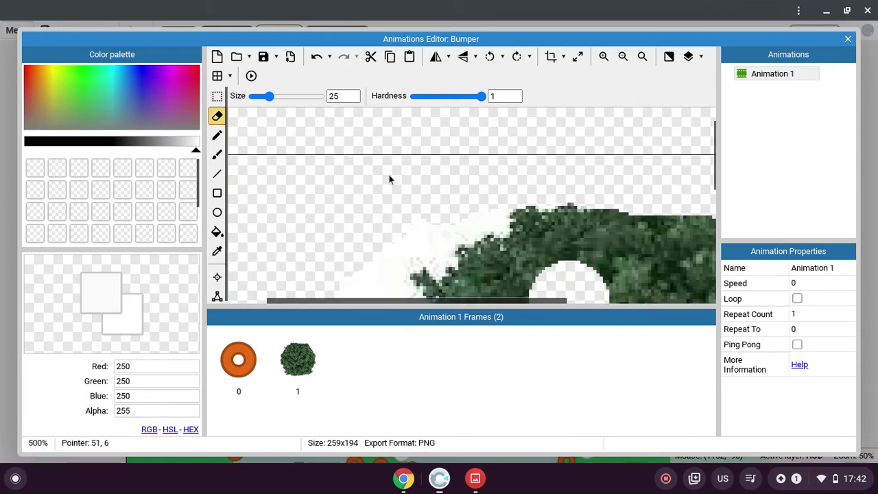
pyautogui.scroll(-4, 398, 199)
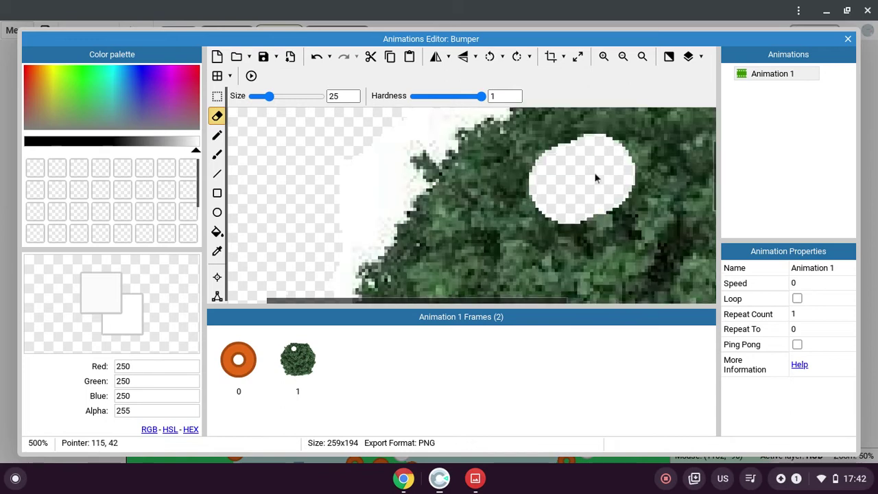
pyautogui.click(316, 57)
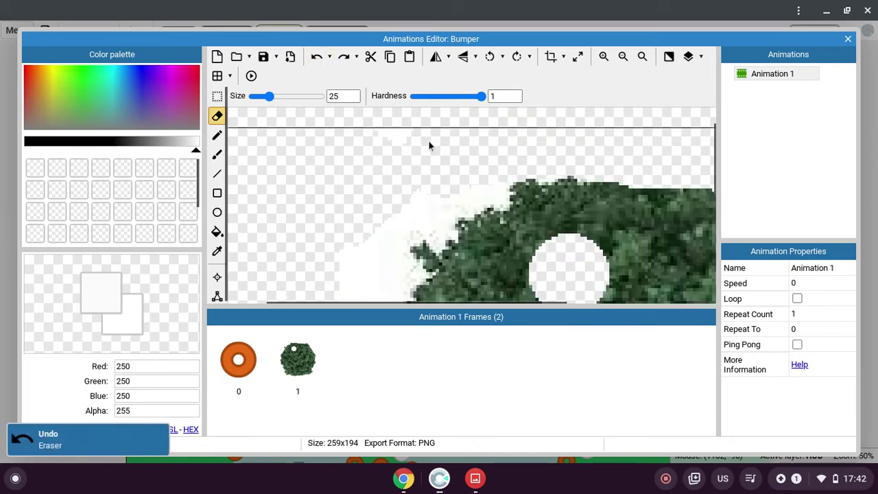
pyautogui.hotkey('ctrl', 'z')
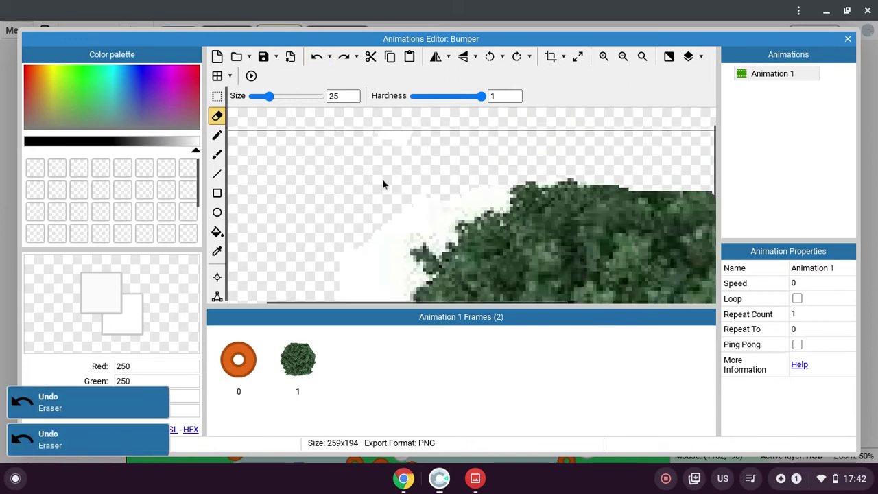
# Step: Erase the remaining white background along the tree's upper-left edge and down its left side
pyautogui.scroll(1, 389, 164)
pyautogui.click(410, 148)
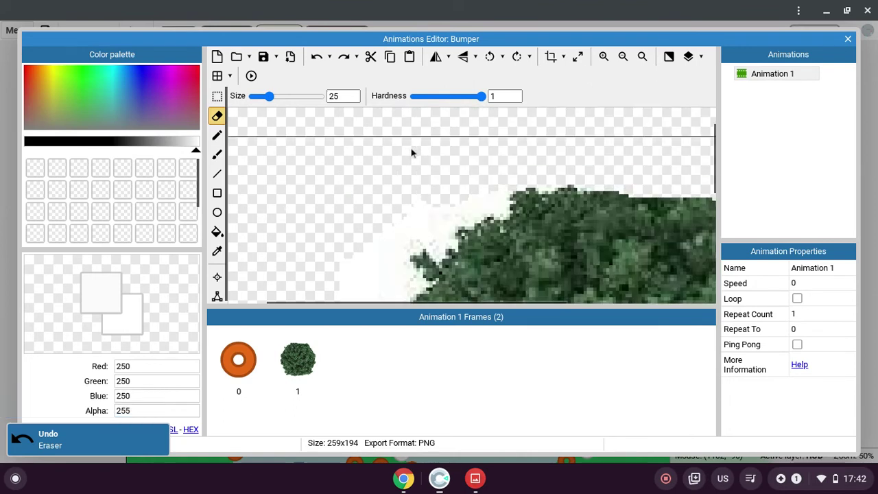
pyautogui.click(376, 162)
pyautogui.moveTo(416, 172); pyautogui.dragTo(447, 181)
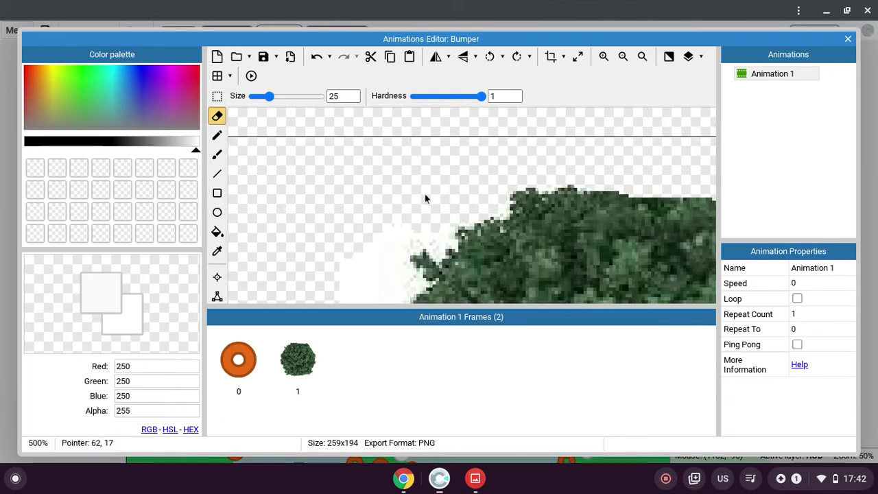
pyautogui.scroll(-3, 386, 227)
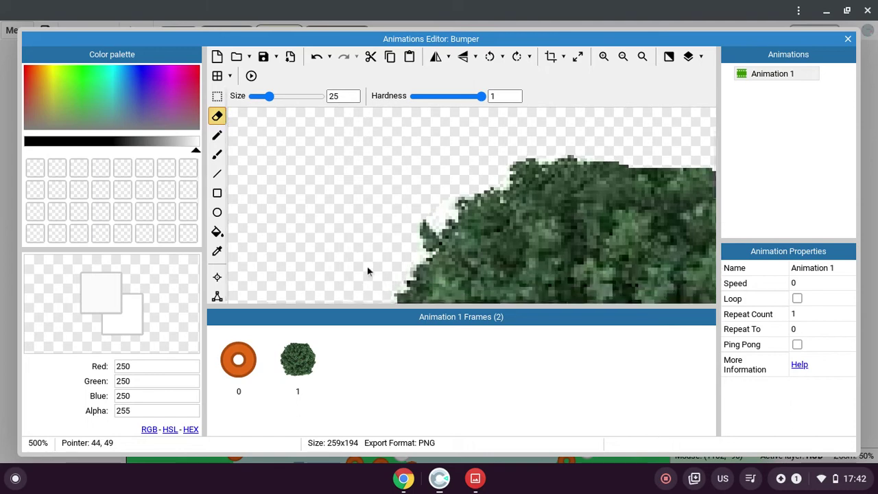
pyautogui.scroll(-1, 369, 264)
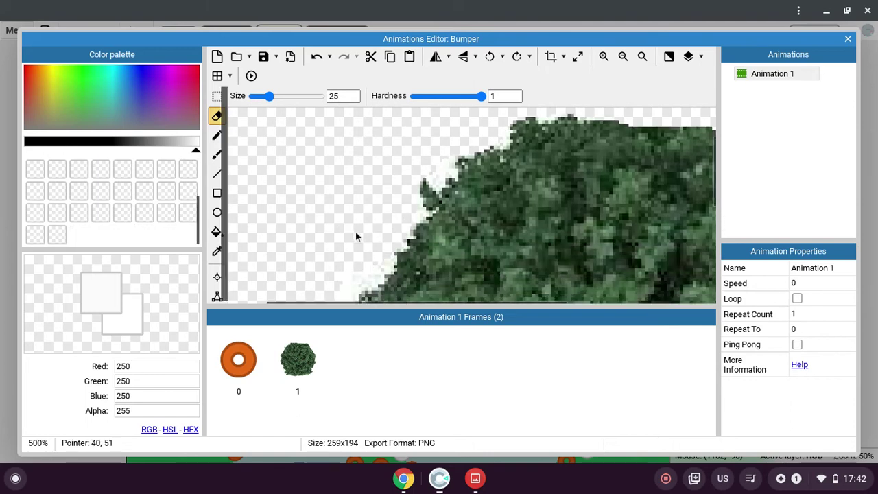
pyautogui.scroll(3, 374, 231)
pyautogui.scroll(-3, 382, 235)
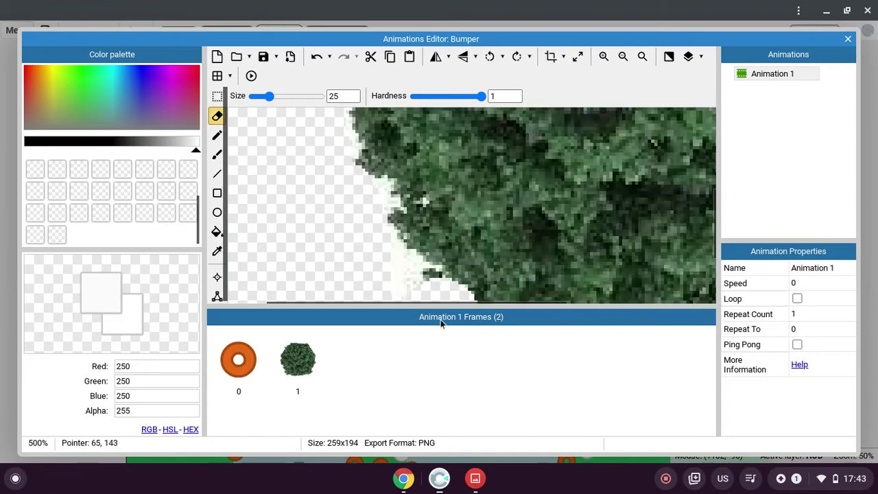
# Step: Close the bumper's animations editor and inspect the trees around the whole race track layout
pyautogui.click(849, 38)
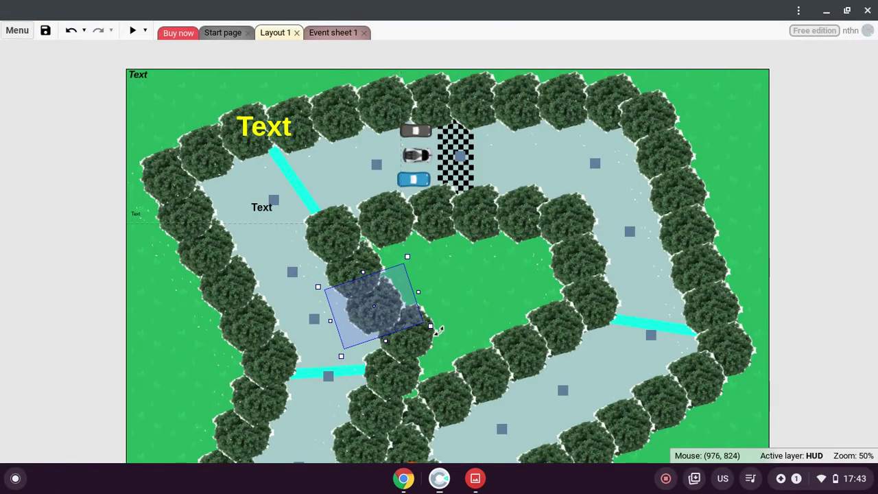
pyautogui.scroll(-8, 485, 298)
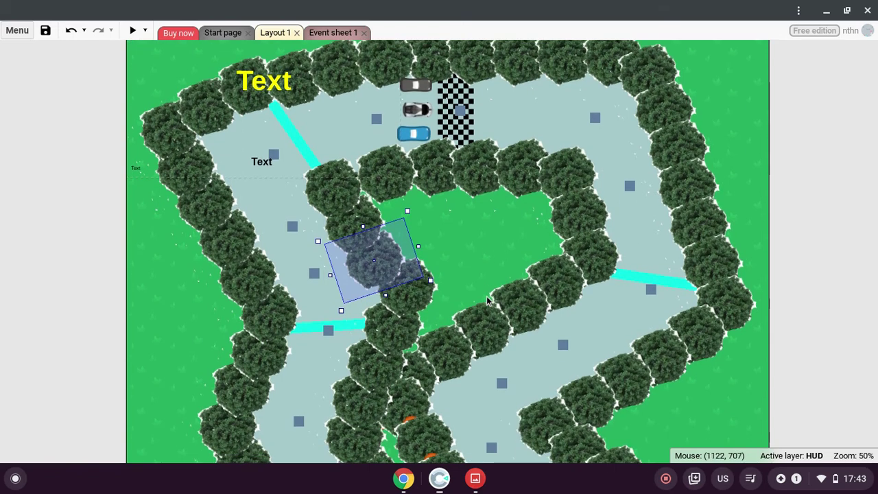
pyautogui.scroll(3, 493, 291)
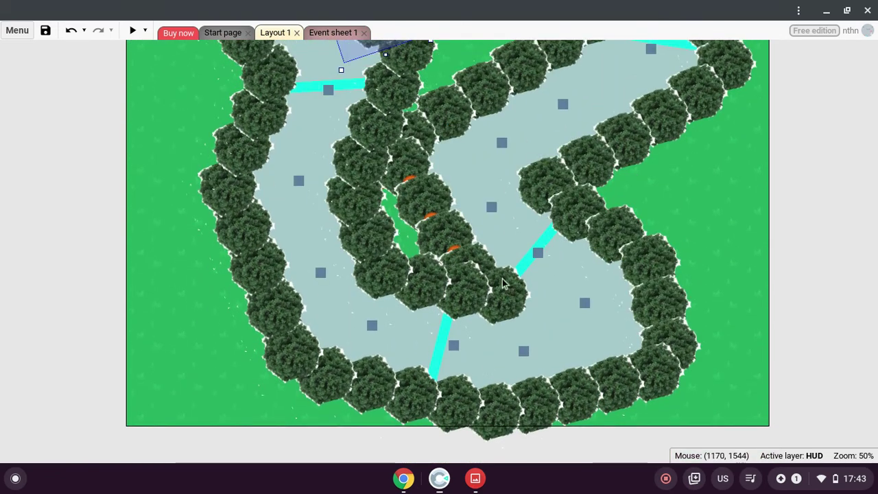
pyautogui.scroll(6, 502, 283)
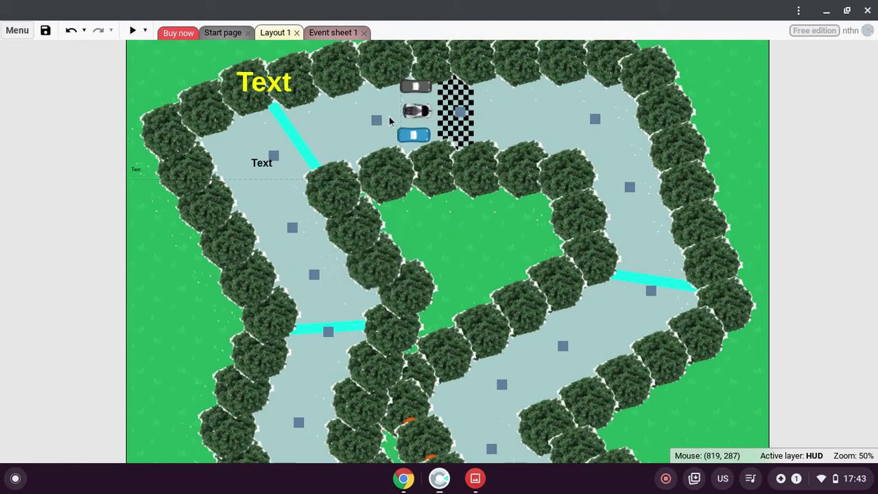
pyautogui.click(420, 140)
pyautogui.scroll(-5, 465, 286)
pyautogui.scroll(-2, 508, 388)
# Step: Stretch the road piece at the track's lower-right bend downward past the bottom row of trees
pyautogui.click(502, 382)
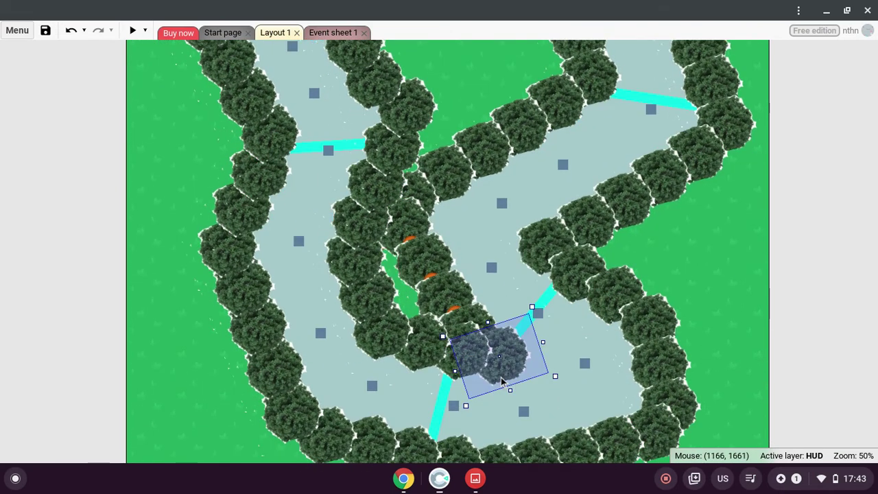
pyautogui.scroll(-6, 502, 382)
pyautogui.click(506, 301)
pyautogui.click(525, 261)
pyautogui.click(657, 308)
pyautogui.click(585, 233)
pyautogui.moveTo(586, 307); pyautogui.dragTo(597, 343)
pyautogui.click(672, 270)
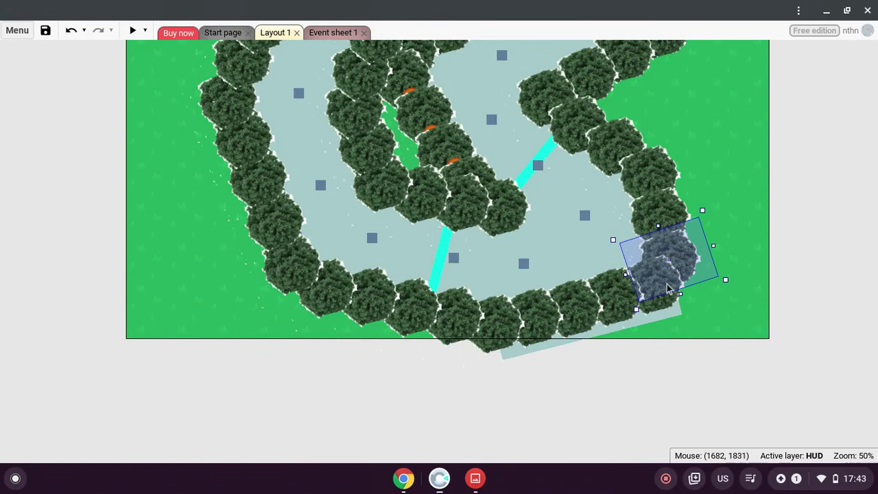
# Step: Move the trees at the track's lower-left bend out onto the grass beside the track
pyautogui.moveTo(213, 263); pyautogui.dragTo(732, 349)
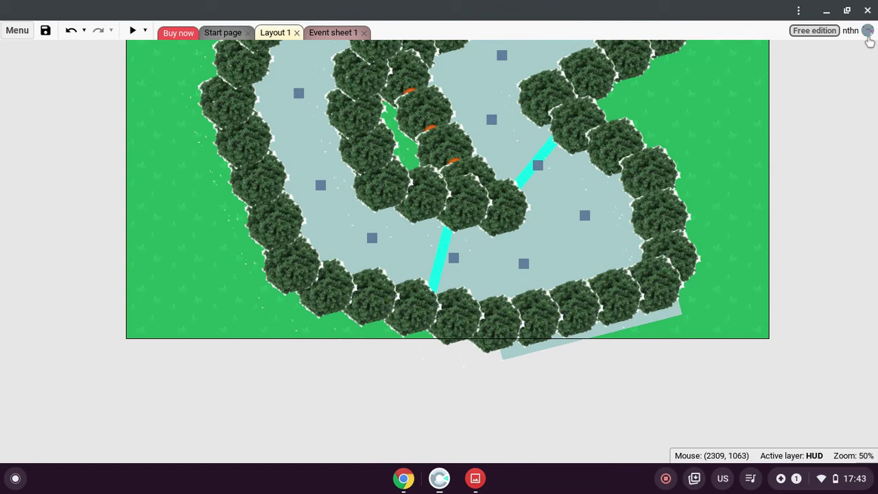
pyautogui.moveTo(237, 279); pyautogui.dragTo(556, 328)
pyautogui.moveTo(157, 283); pyautogui.dragTo(108, 210)
pyautogui.click(299, 327)
pyautogui.moveTo(299, 328); pyautogui.dragTo(137, 251)
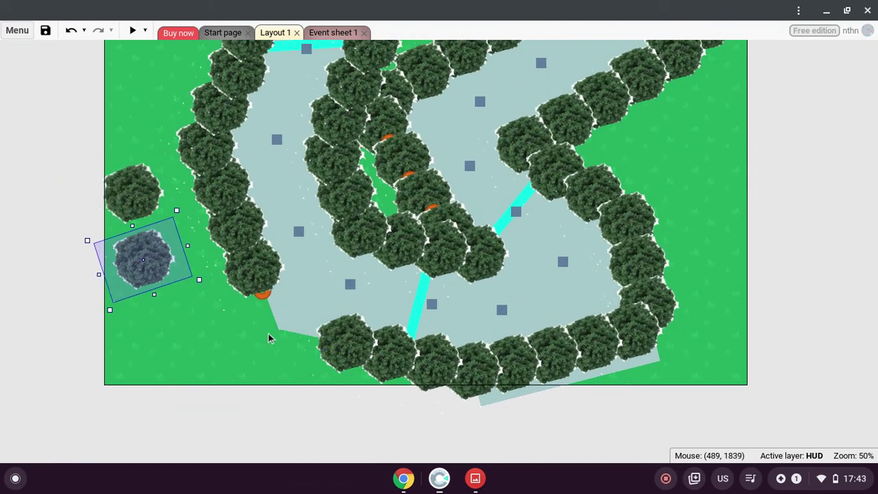
pyautogui.moveTo(342, 329); pyautogui.dragTo(120, 275)
pyautogui.moveTo(388, 338); pyautogui.dragTo(169, 332)
# Step: Move the remaining bottom-row trees over to the lower-left bend, clearing the edge of the lower-right road
pyautogui.moveTo(446, 362); pyautogui.dragTo(221, 315)
pyautogui.moveTo(453, 369); pyautogui.dragTo(277, 353)
pyautogui.moveTo(516, 366); pyautogui.dragTo(385, 371)
pyautogui.moveTo(538, 359); pyautogui.dragTo(325, 351)
pyautogui.moveTo(582, 347); pyautogui.dragTo(302, 374)
pyautogui.moveTo(638, 323); pyautogui.dragTo(283, 350)
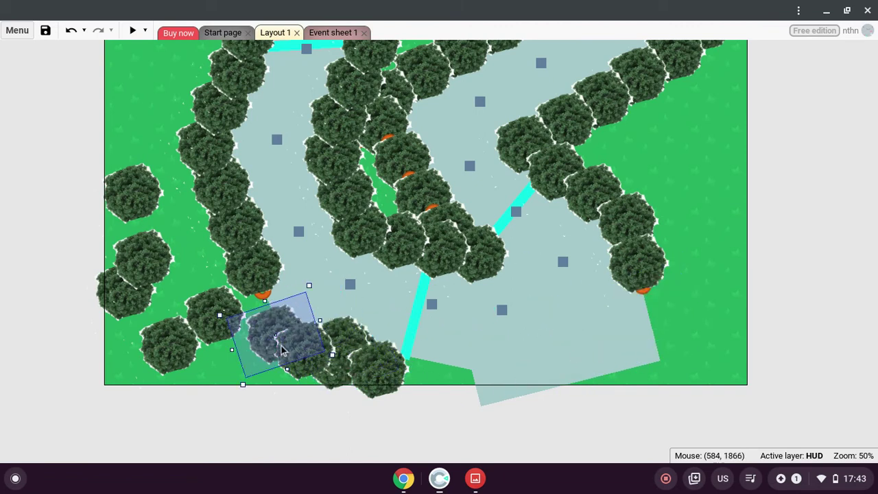
# Step: Rotate and resize the lower-right road piece so it extends the bottom straight down past the layout's lower edge
pyautogui.click(564, 384)
pyautogui.click(471, 404)
pyautogui.click(491, 336)
pyautogui.click(458, 348)
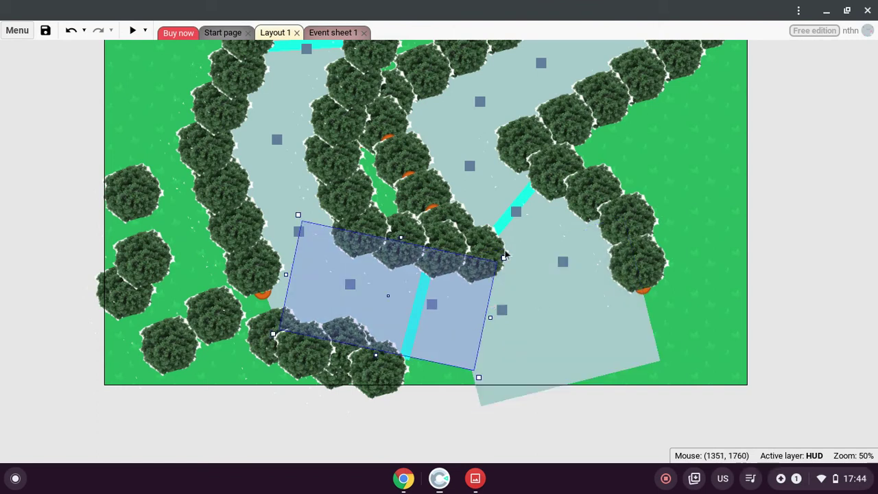
pyautogui.click(539, 363)
pyautogui.moveTo(438, 260); pyautogui.dragTo(372, 341)
pyautogui.moveTo(645, 272); pyautogui.dragTo(655, 328)
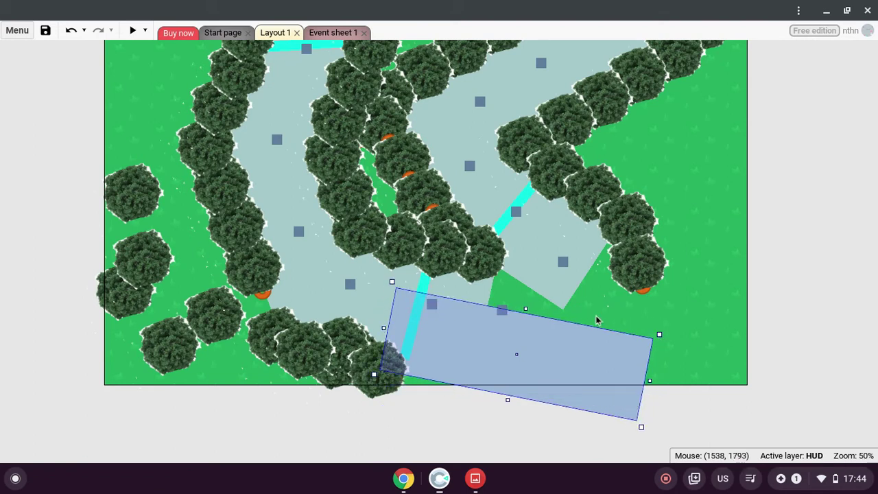
pyautogui.click(687, 309)
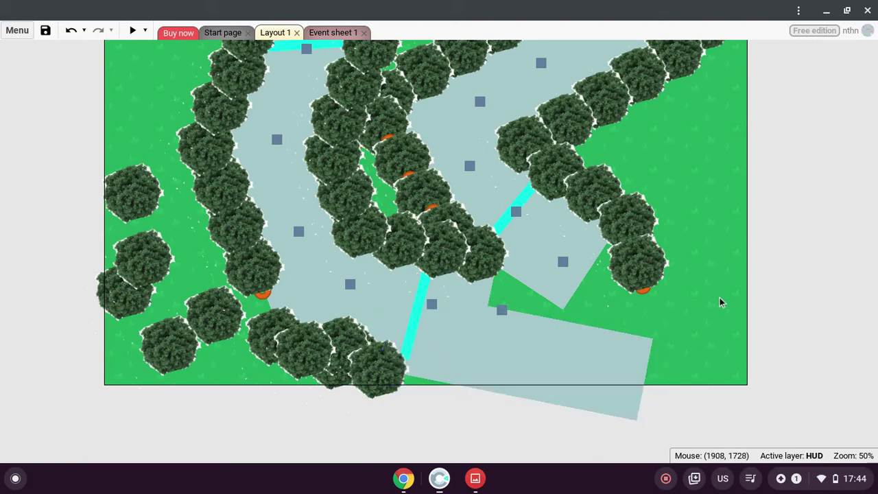
pyautogui.scroll(7, 680, 214)
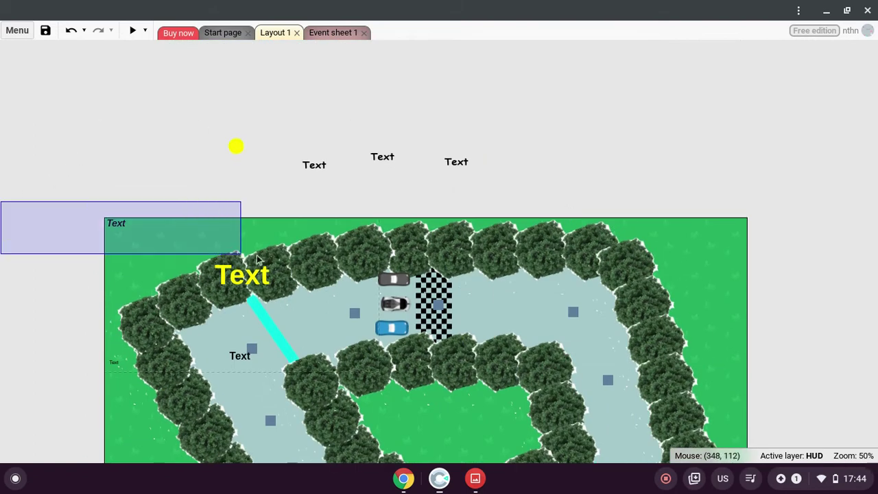